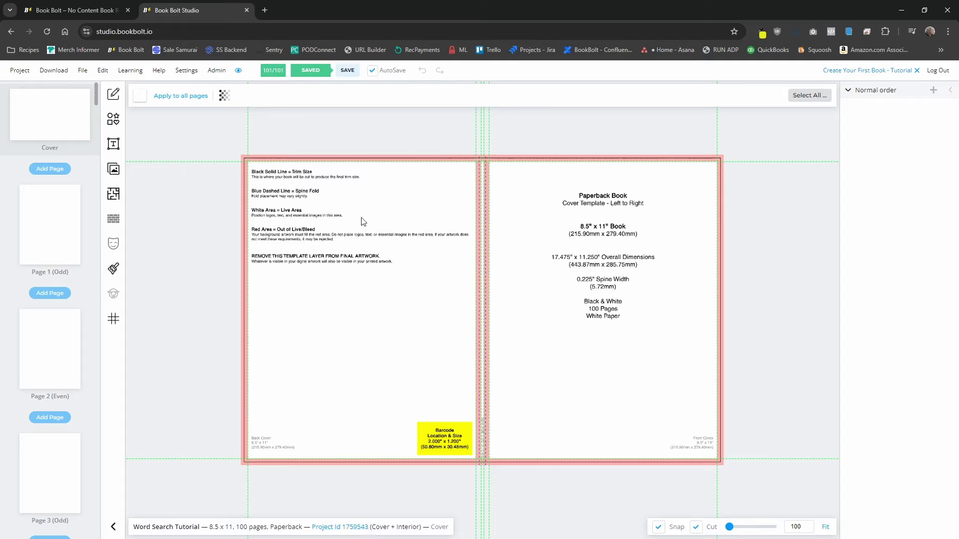
Open interior Page 1 from the page list and bring up the Interior Templates Library
scroll(29, 215, down, 1)
scroll(32, 215, down, 3)
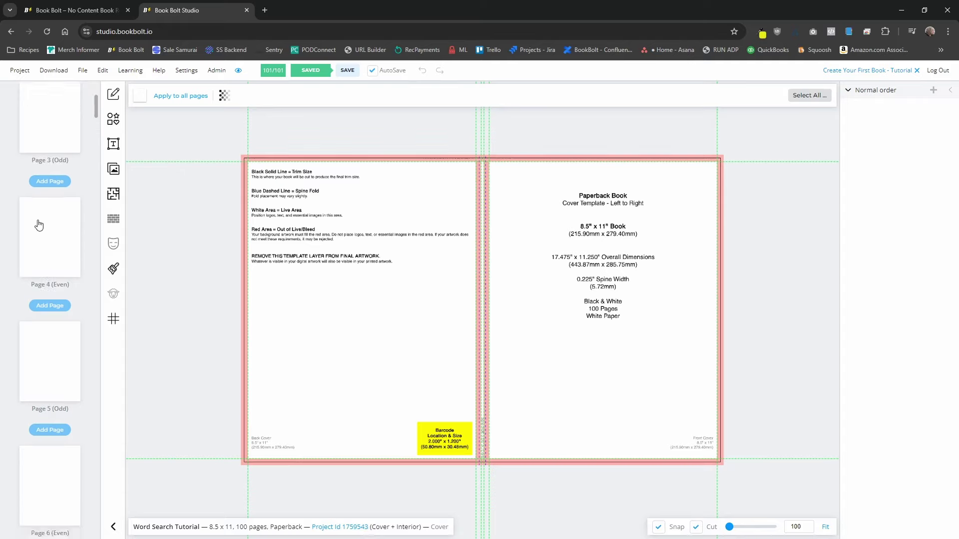
scroll(50, 225, up, 4)
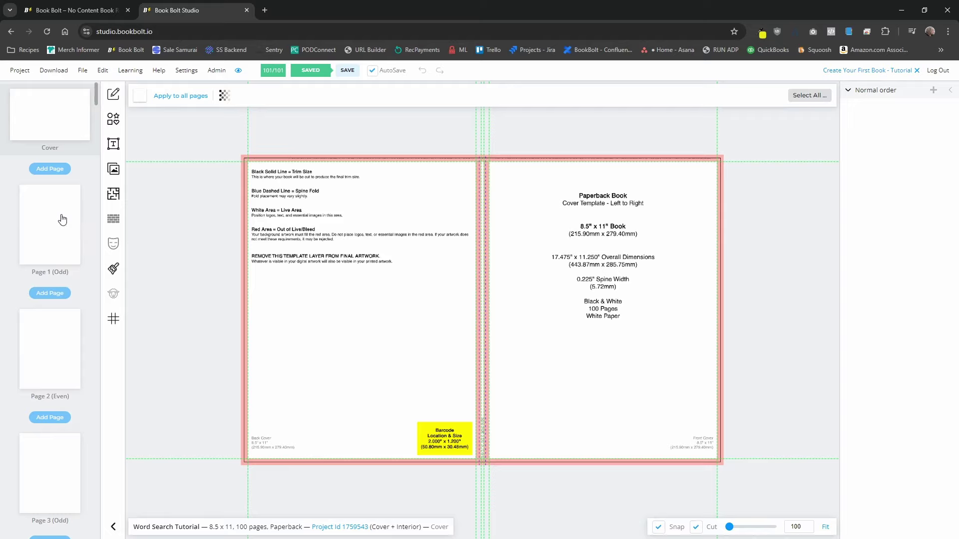
click(62, 220)
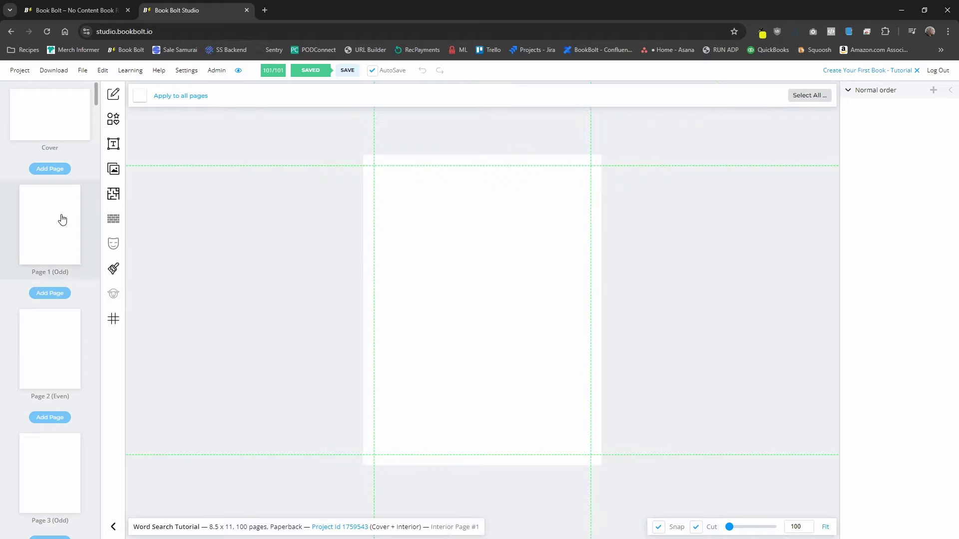
click(114, 196)
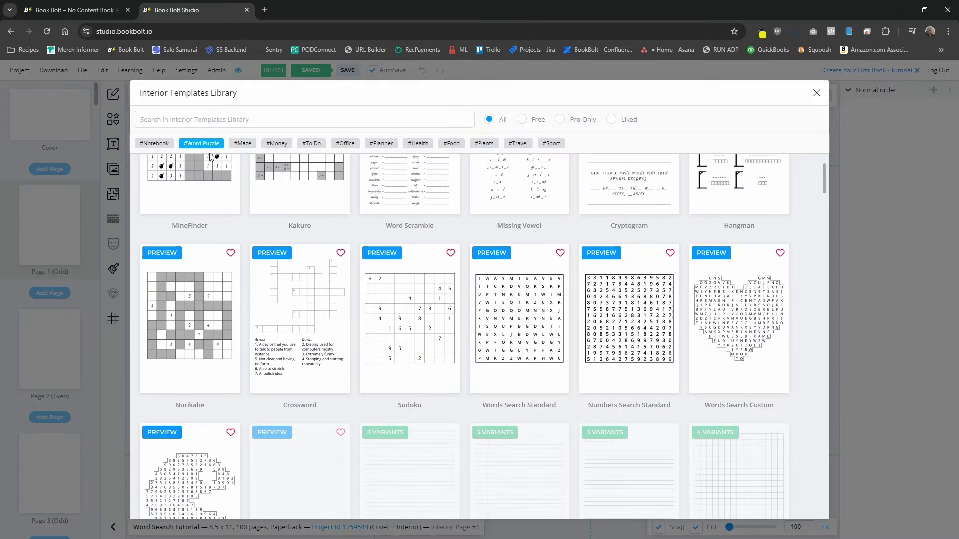
Browse the interior templates and filter the library by the #Word Puzzle tag
click(189, 144)
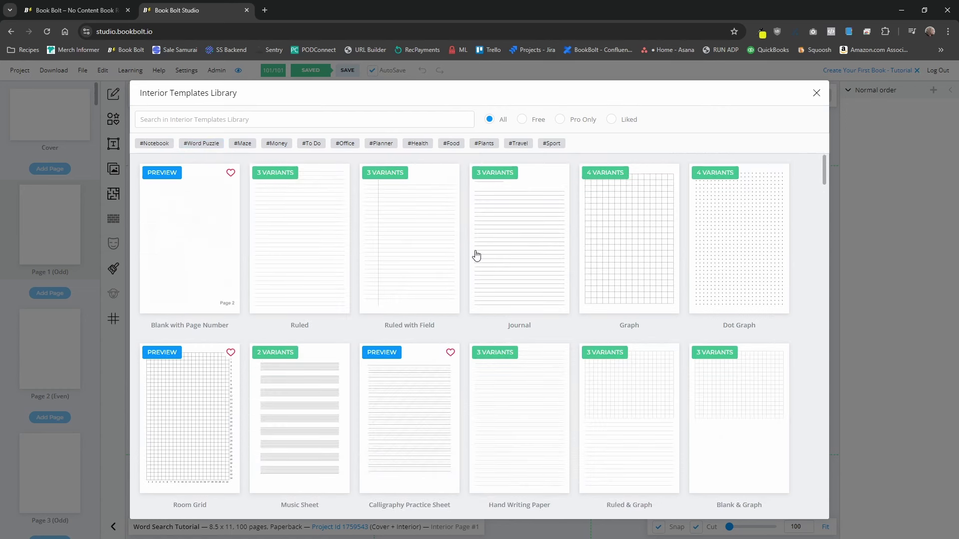
scroll(535, 271, down, 5)
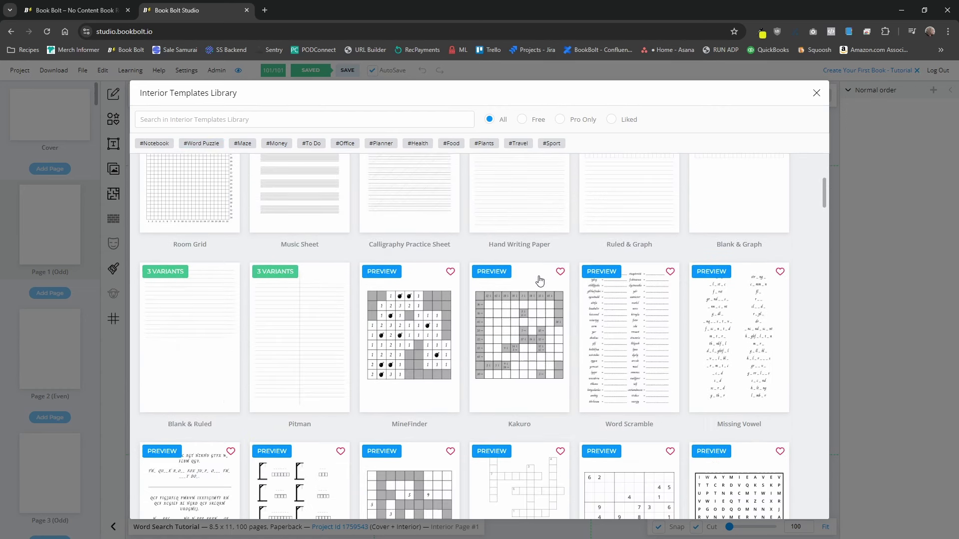
scroll(539, 281, down, 5)
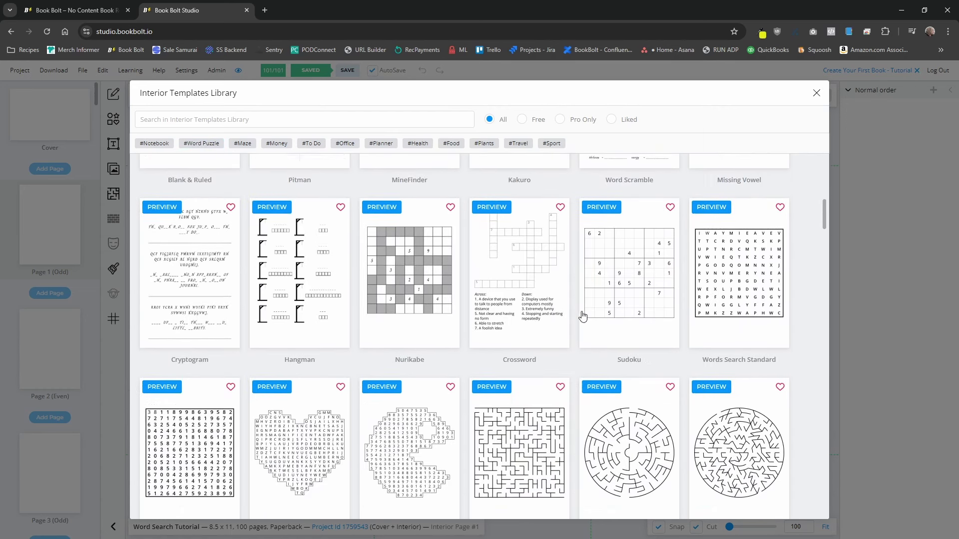
scroll(582, 316, down, 2)
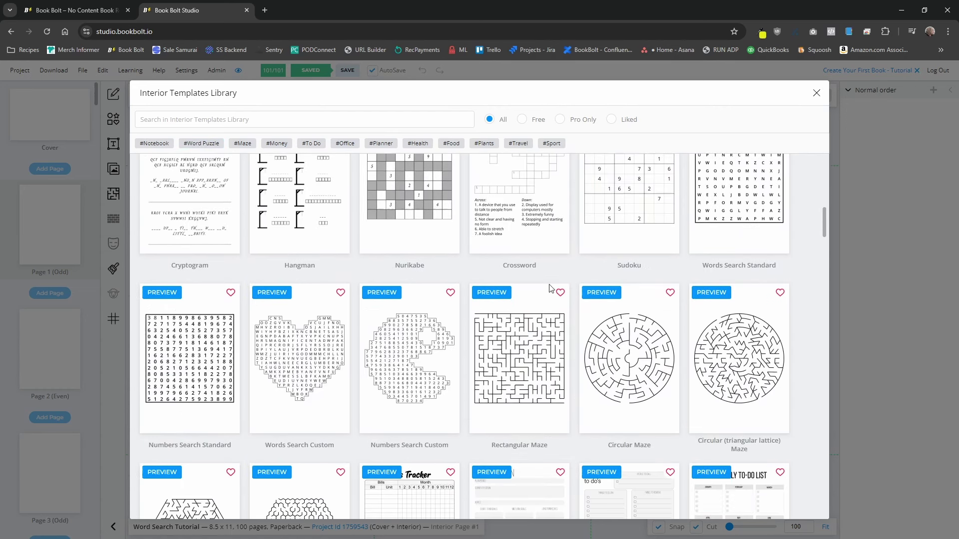
click(204, 144)
Choose the Words Search Standard template for Page 1 and continue to its options
scroll(535, 335, down, 2)
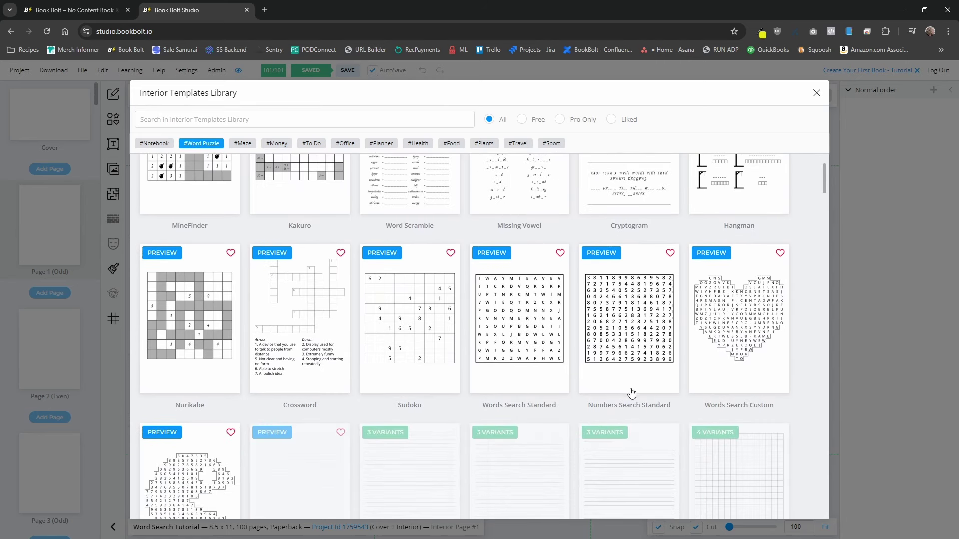
scroll(647, 331, down, 1)
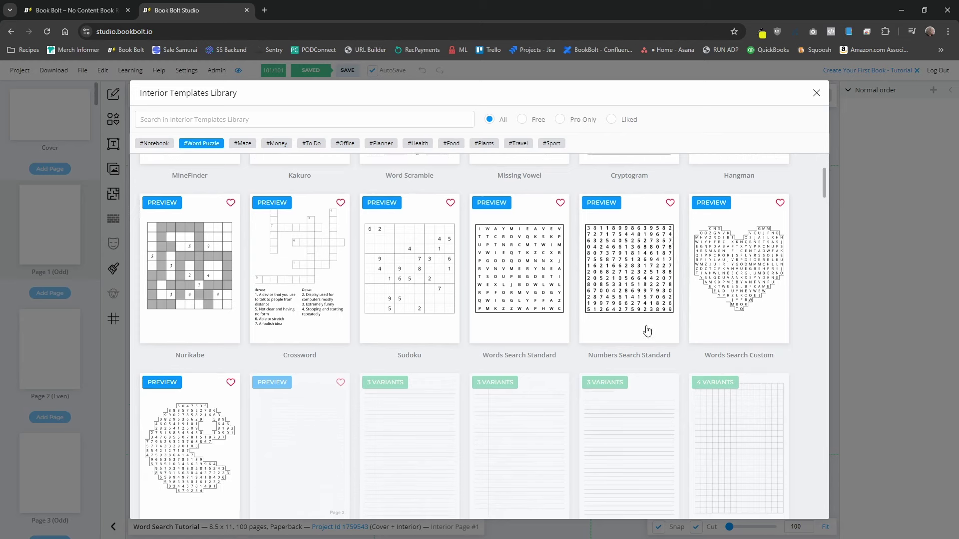
scroll(639, 330, down, 2)
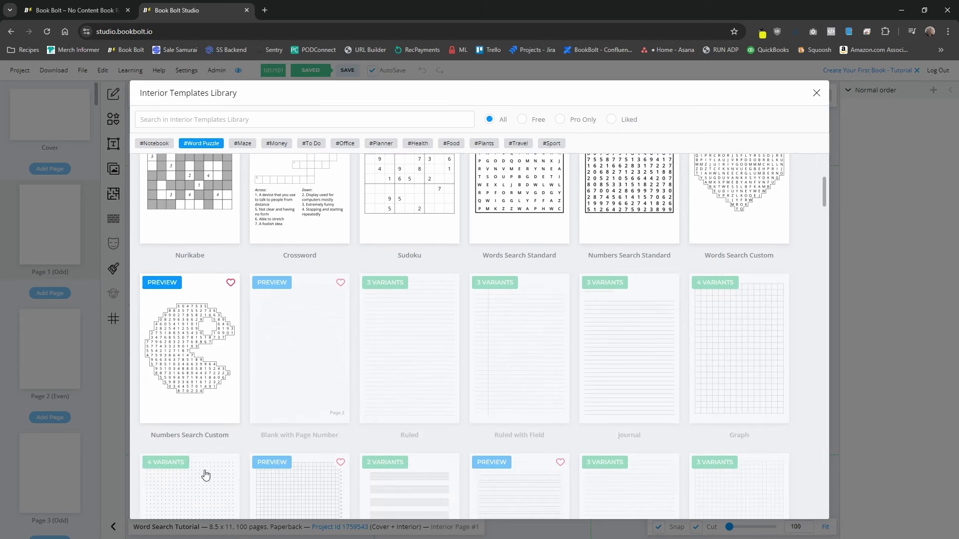
scroll(195, 434, up, 3)
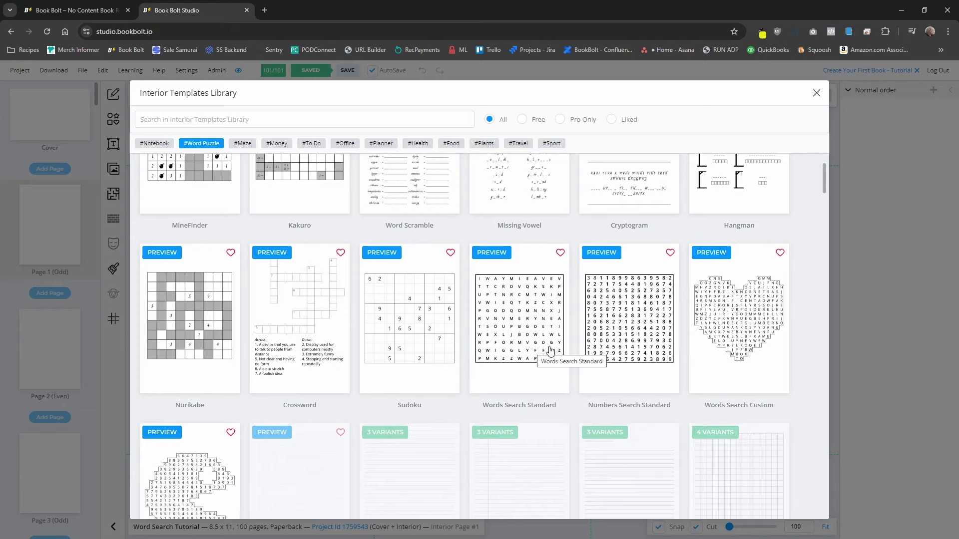
click(522, 337)
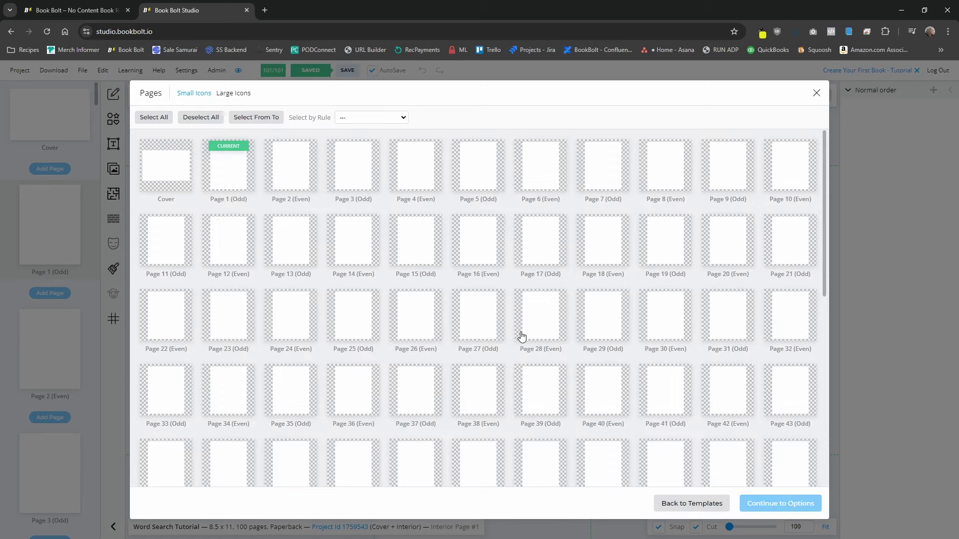
click(232, 176)
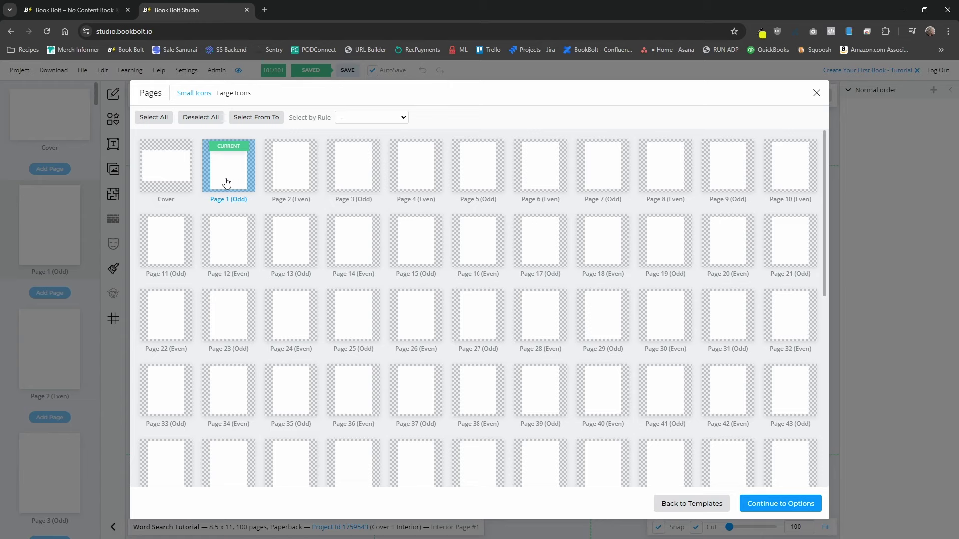
click(770, 505)
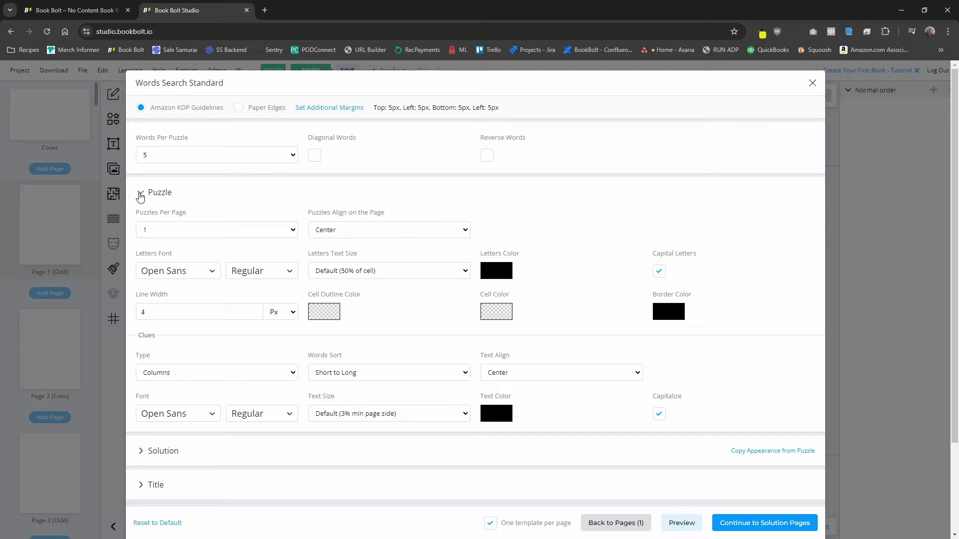
Collapse the Puzzle settings and set the words per puzzle to 15
click(141, 194)
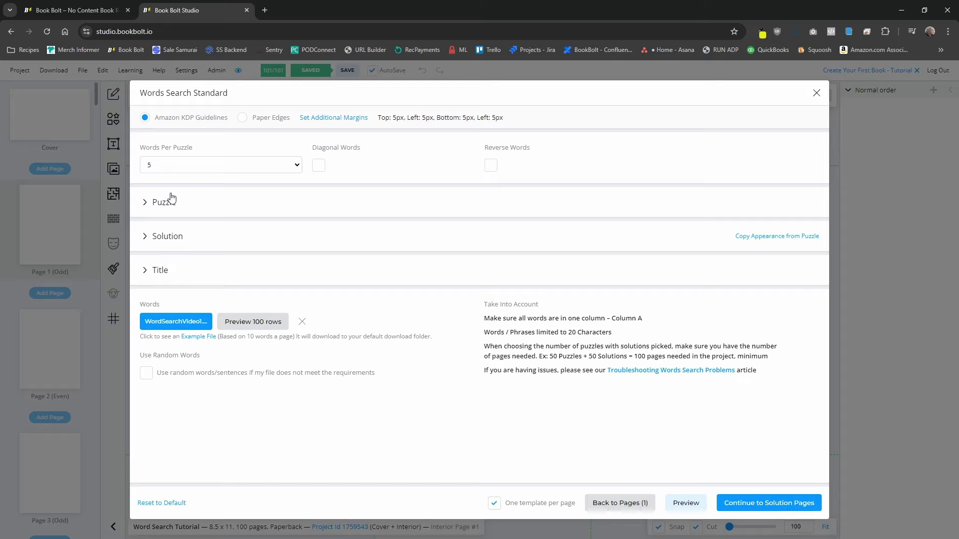
click(192, 172)
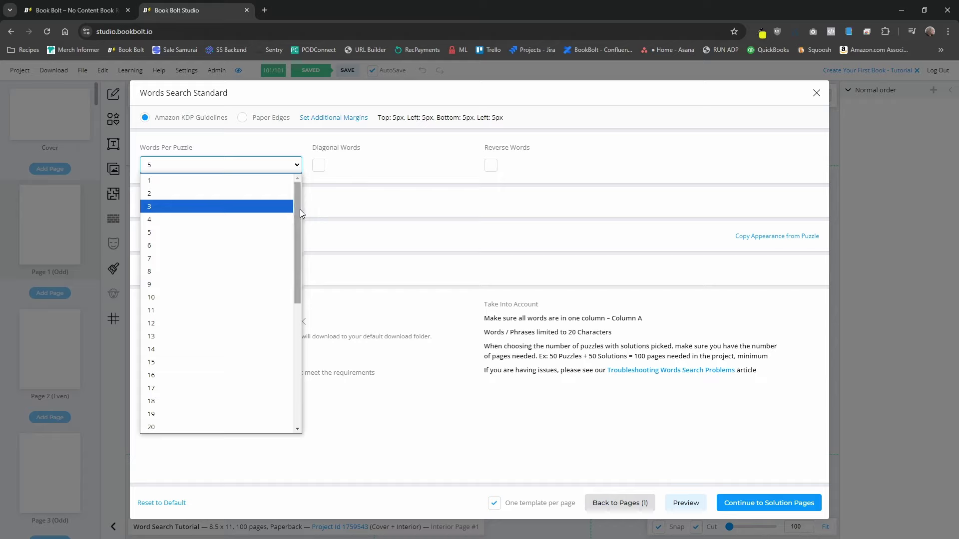
drag(298, 209, 301, 294)
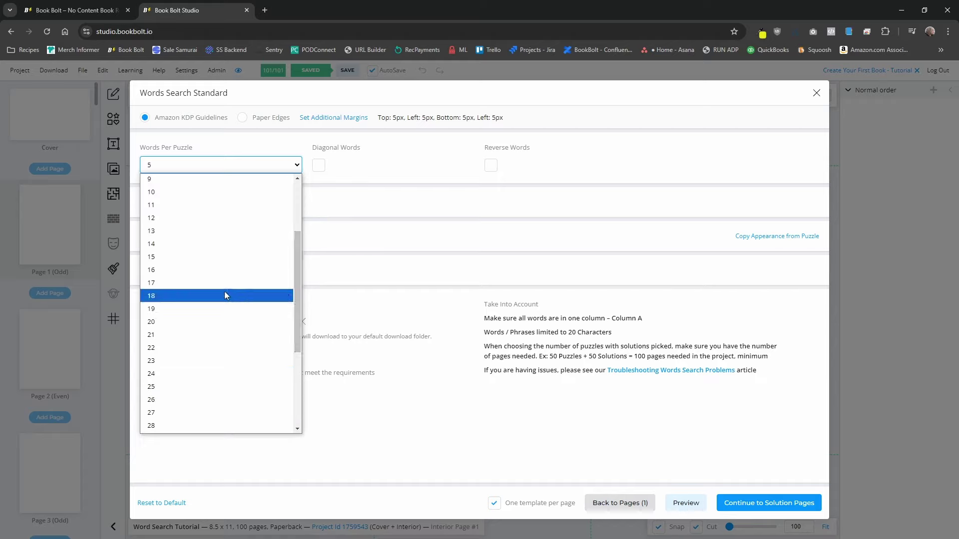
click(166, 265)
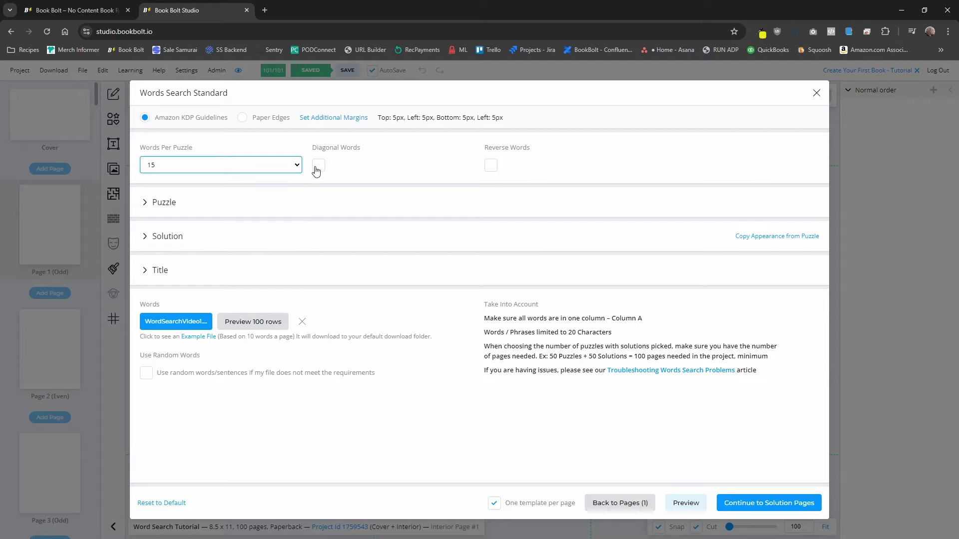
Expand the Puzzle settings and review the choices for puzzles per page and puzzle alignment on the page
click(147, 209)
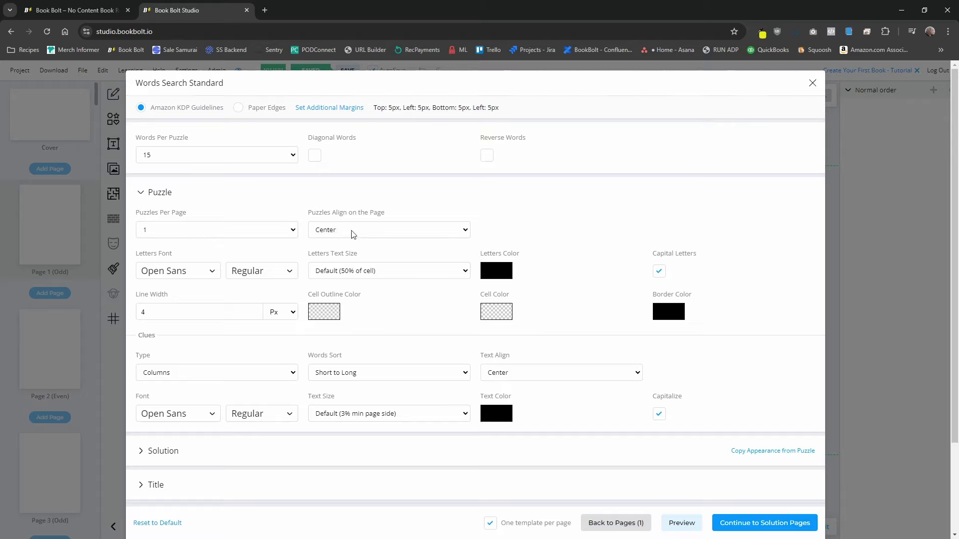
click(269, 229)
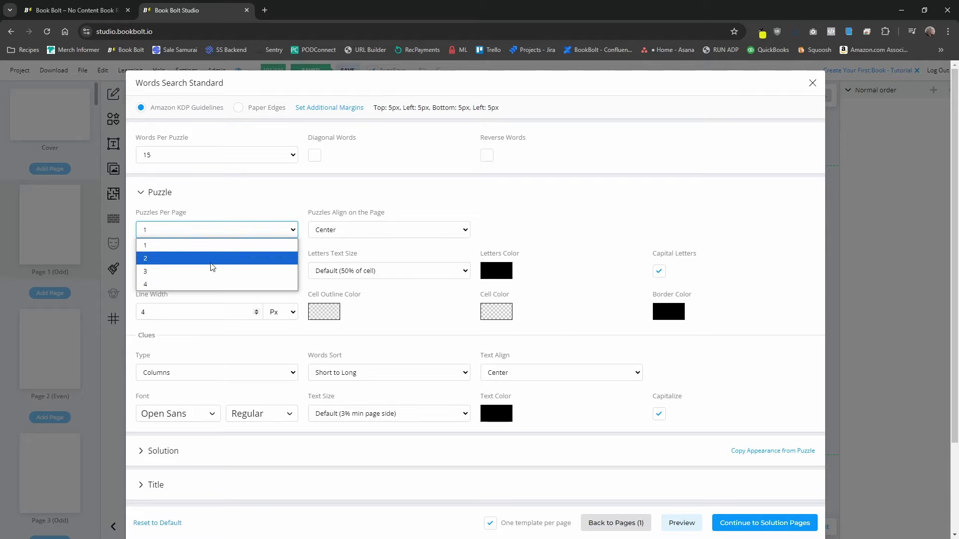
click(340, 191)
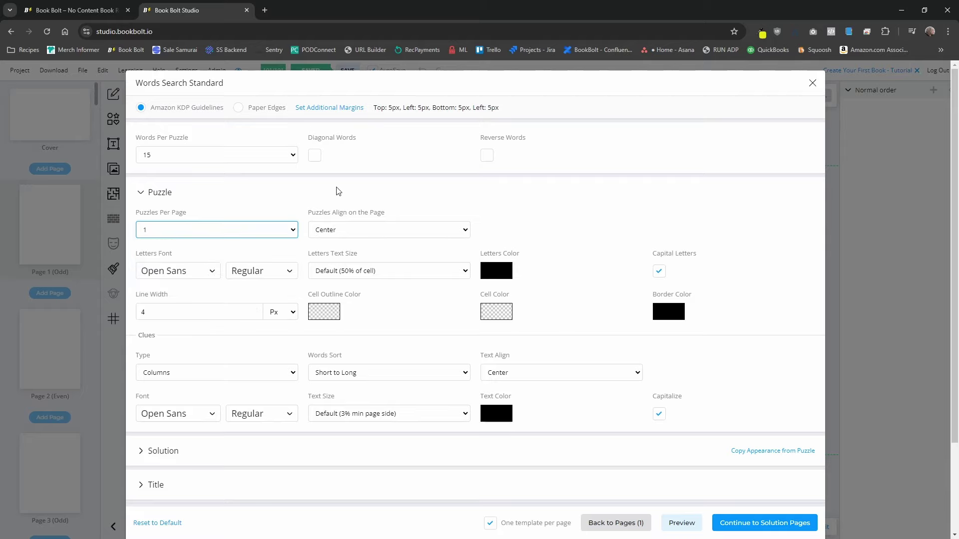
click(351, 233)
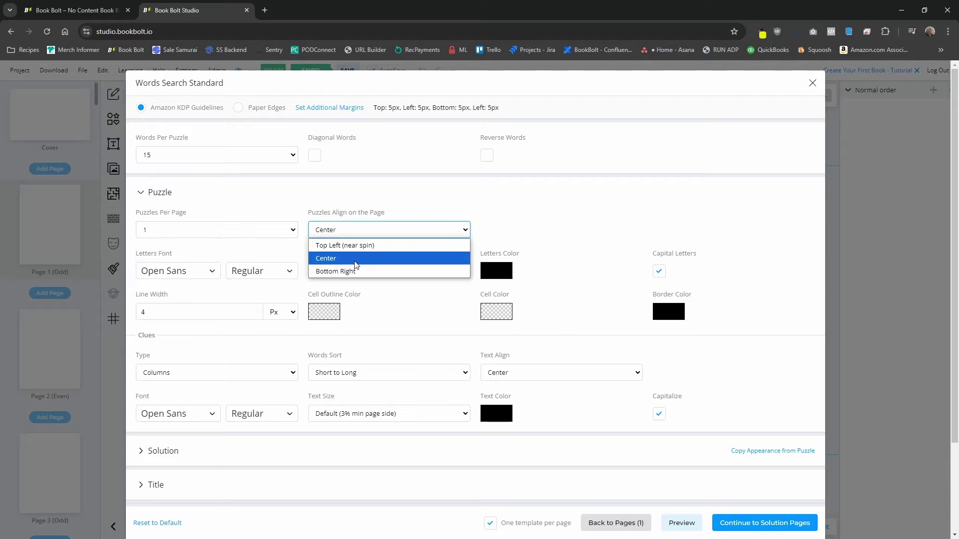
click(381, 204)
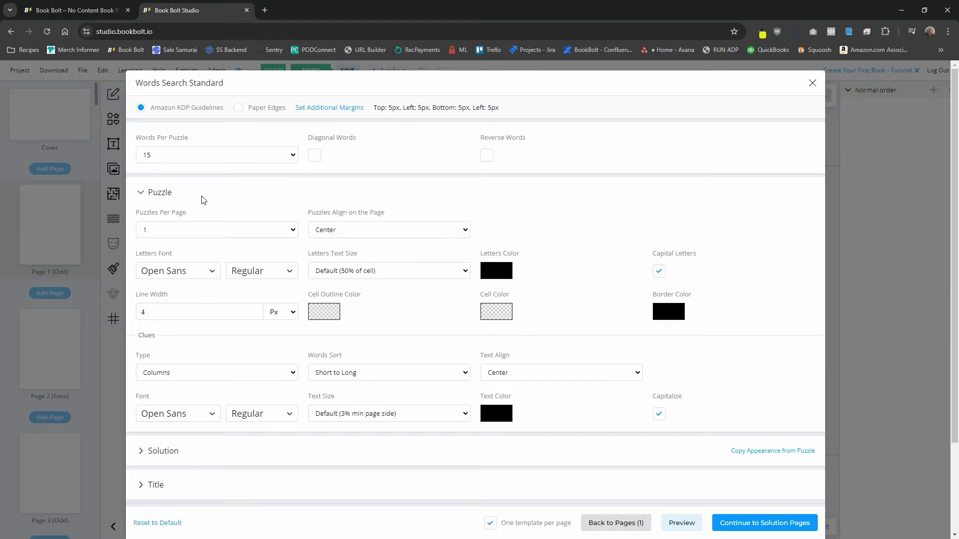
Expand the Solution settings and review the choices for where solutions are placed
scroll(282, 279, down, 2)
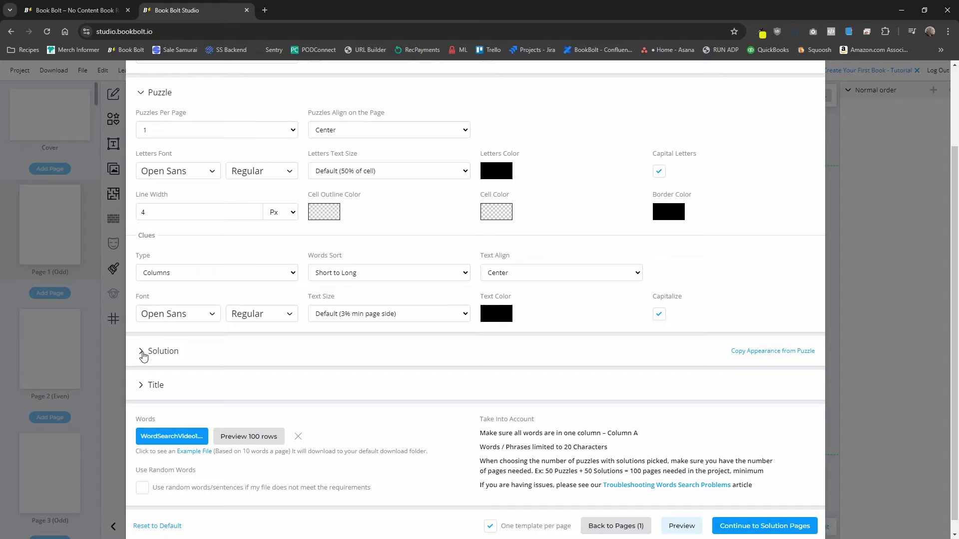
click(141, 352)
scroll(344, 327, down, 3)
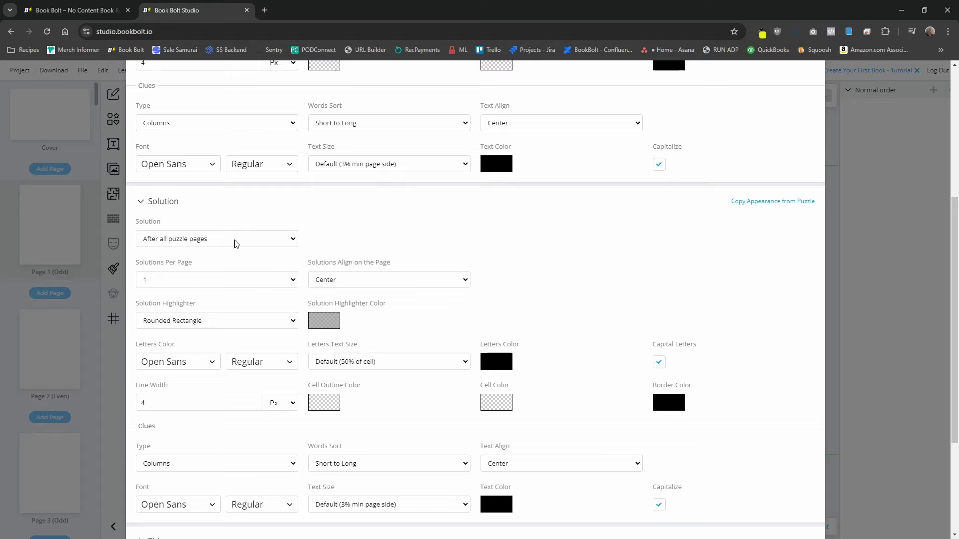
click(236, 243)
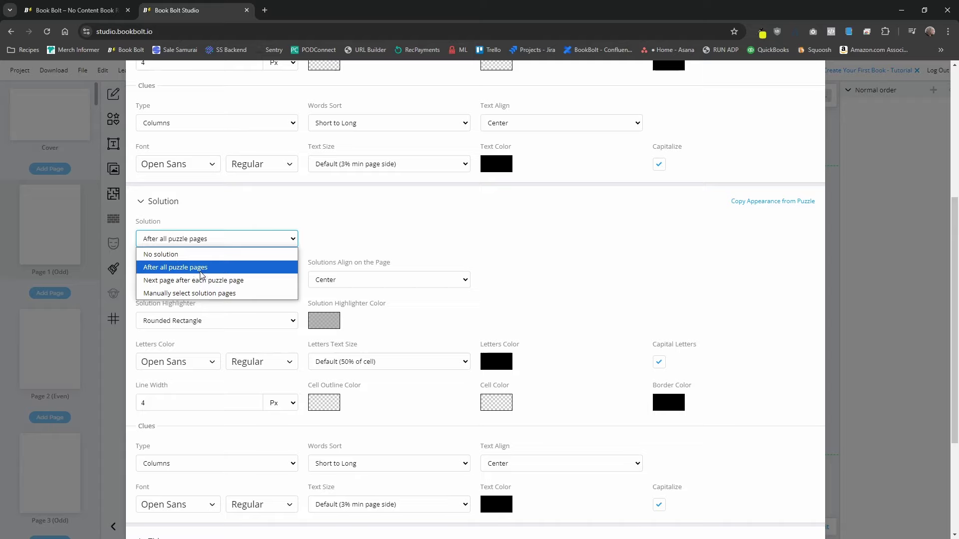
click(330, 234)
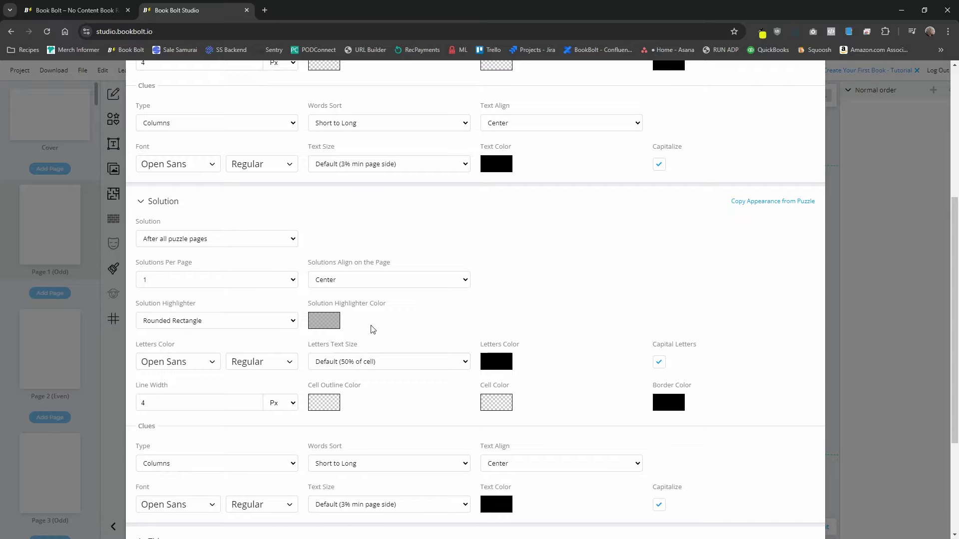
Expand the Title settings, select Custom as the title type, and review the puzzle and solution title options
scroll(293, 368, down, 3)
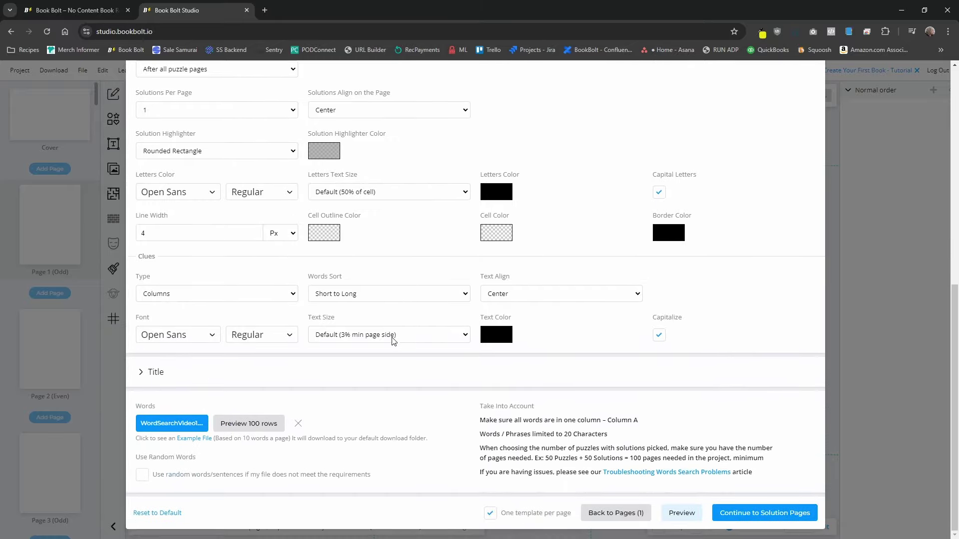
click(140, 372)
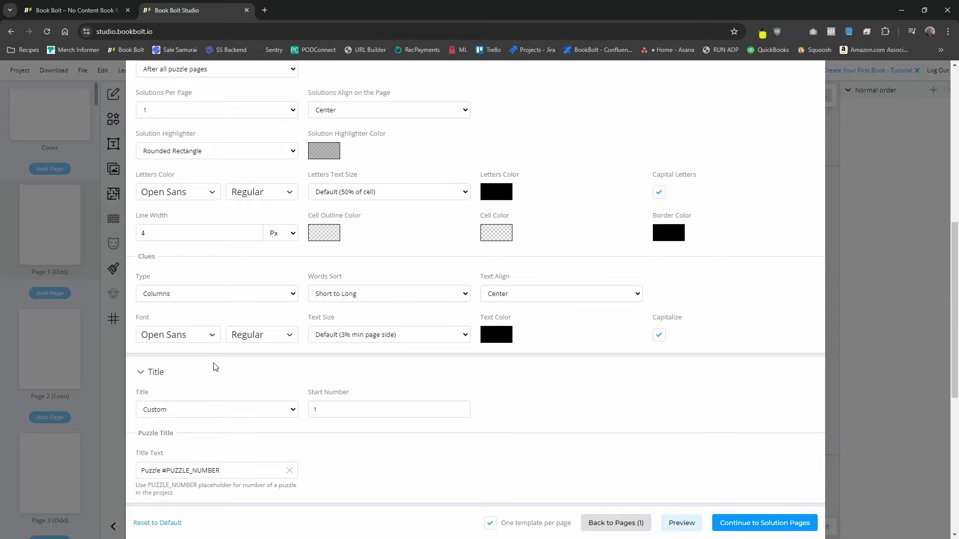
scroll(215, 368, down, 2)
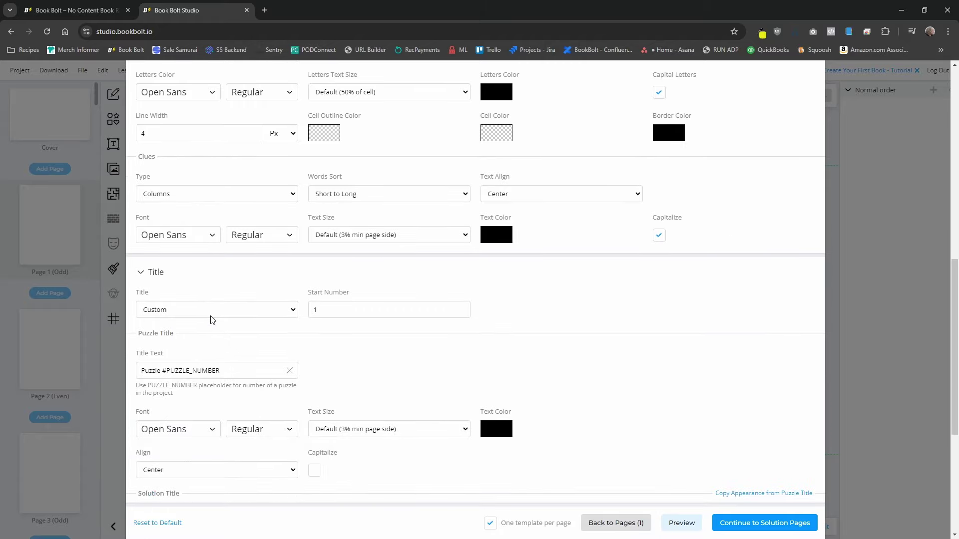
click(210, 314)
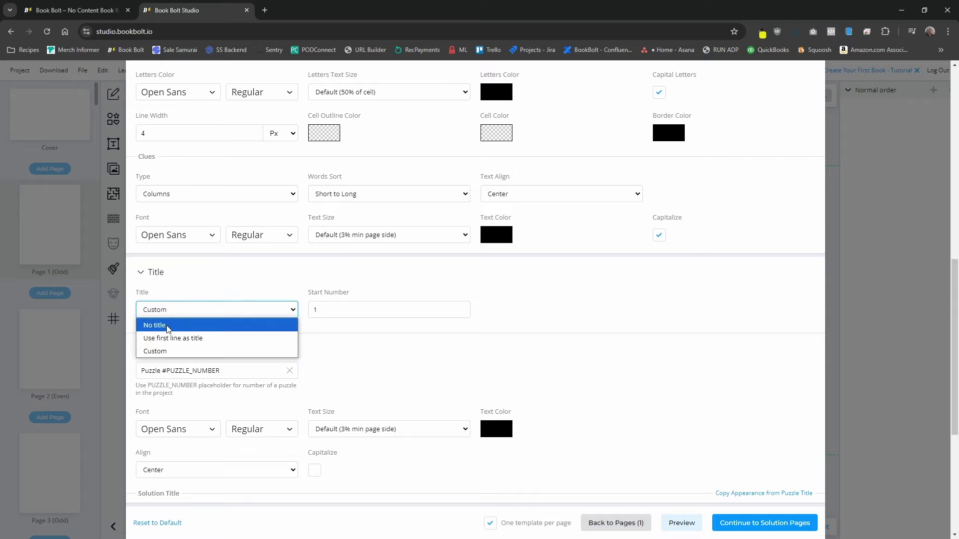
click(177, 352)
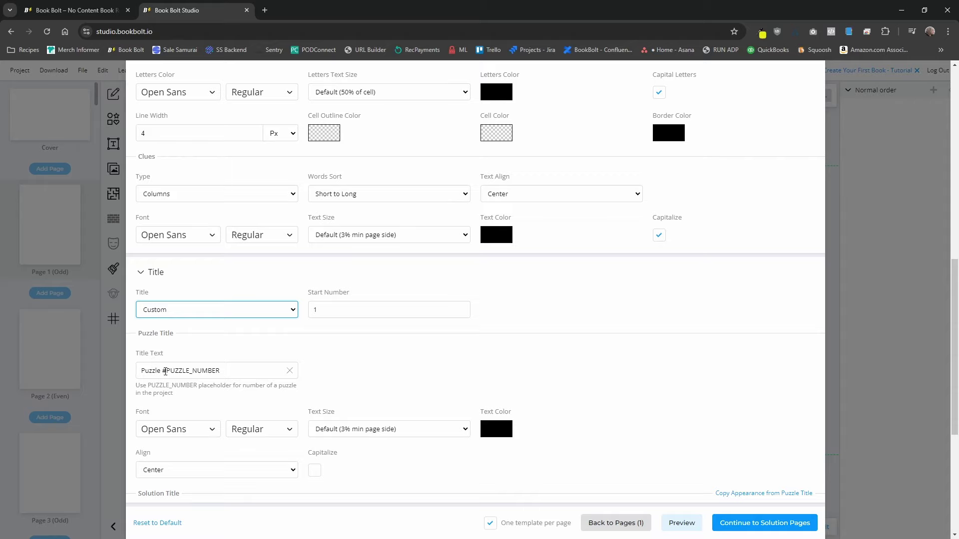
scroll(240, 354, down, 2)
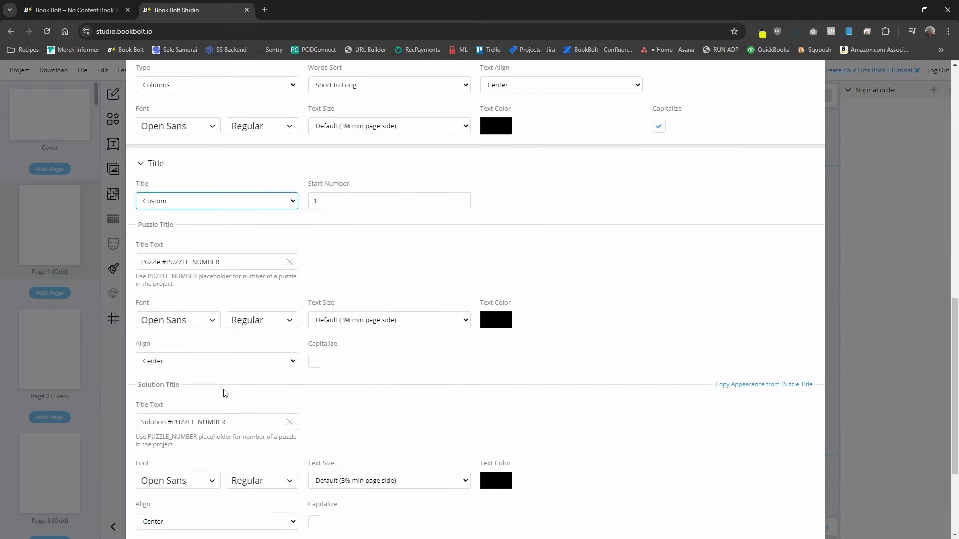
scroll(210, 384, down, 2)
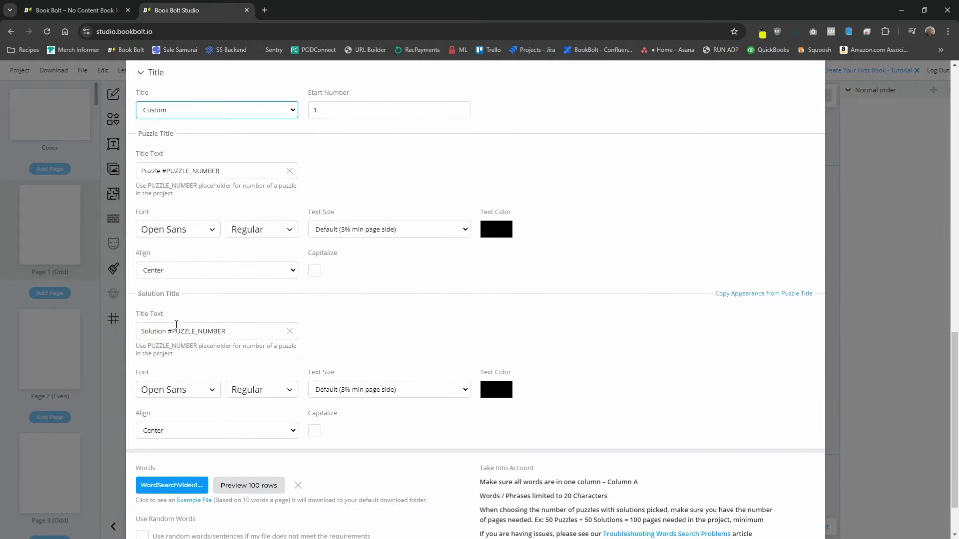
Preview the words in the uploaded WordSearchVideo1.csv file from first row to last, and close the preview
scroll(402, 324, down, 2)
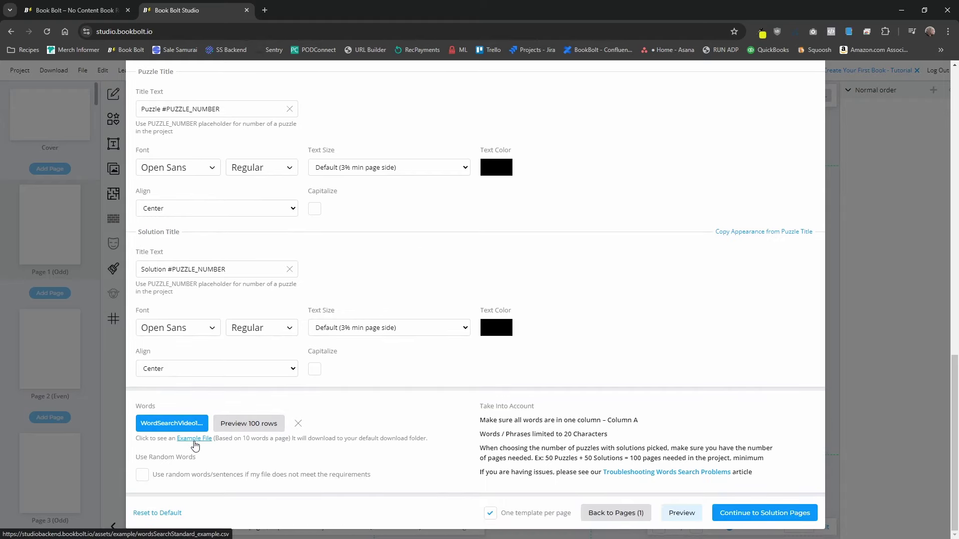
click(249, 424)
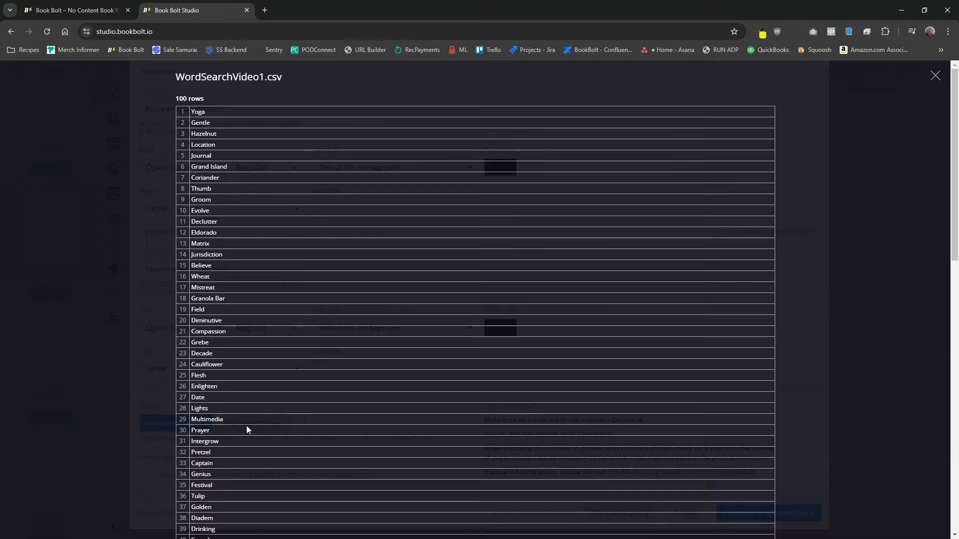
scroll(227, 201, down, 13)
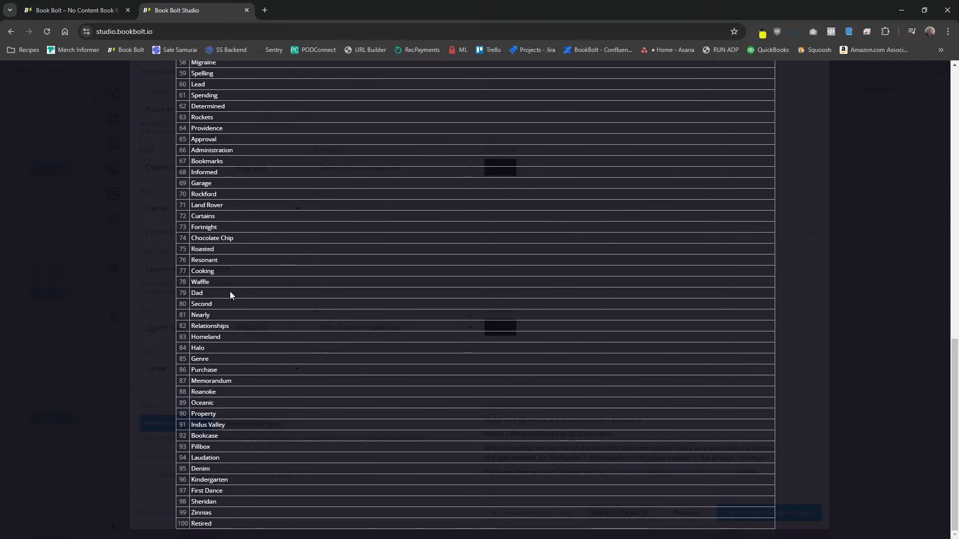
scroll(231, 350, up, 13)
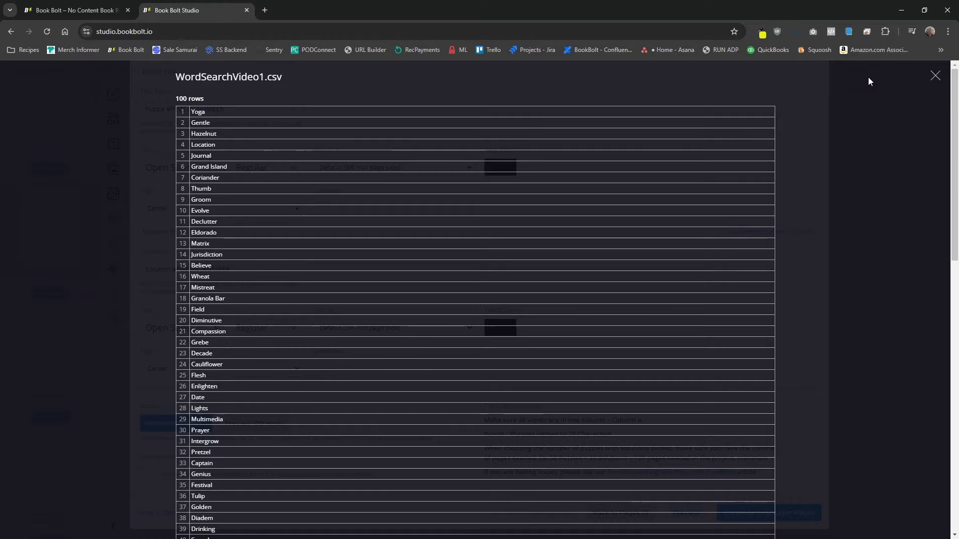
click(935, 77)
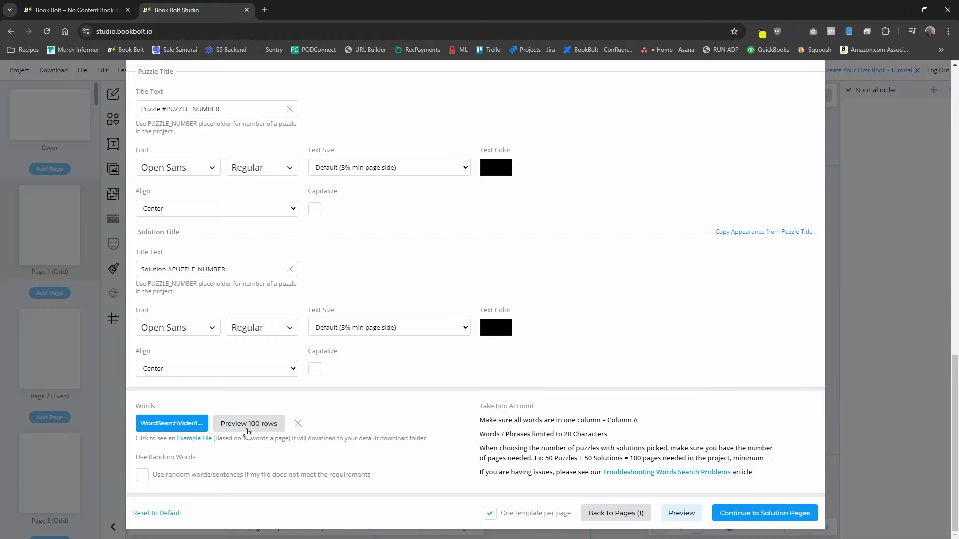
Generate the word search puzzle with its solution placed on page 2, and open the solution page
scroll(283, 437, up, 15)
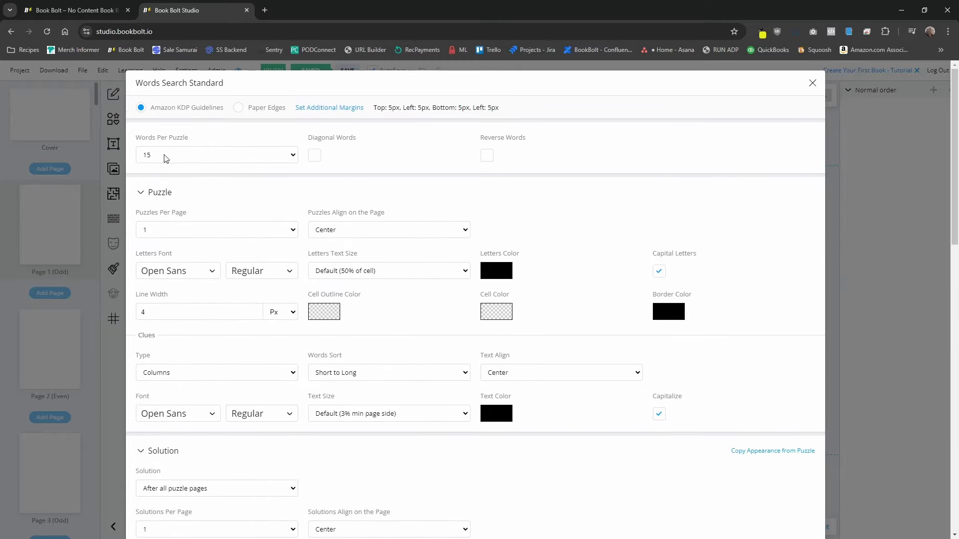
scroll(505, 306, down, 12)
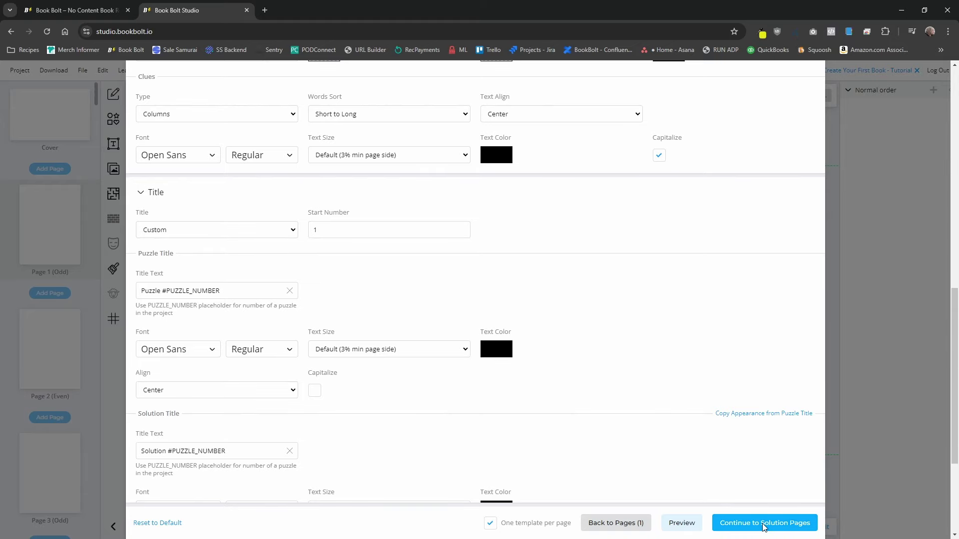
click(763, 524)
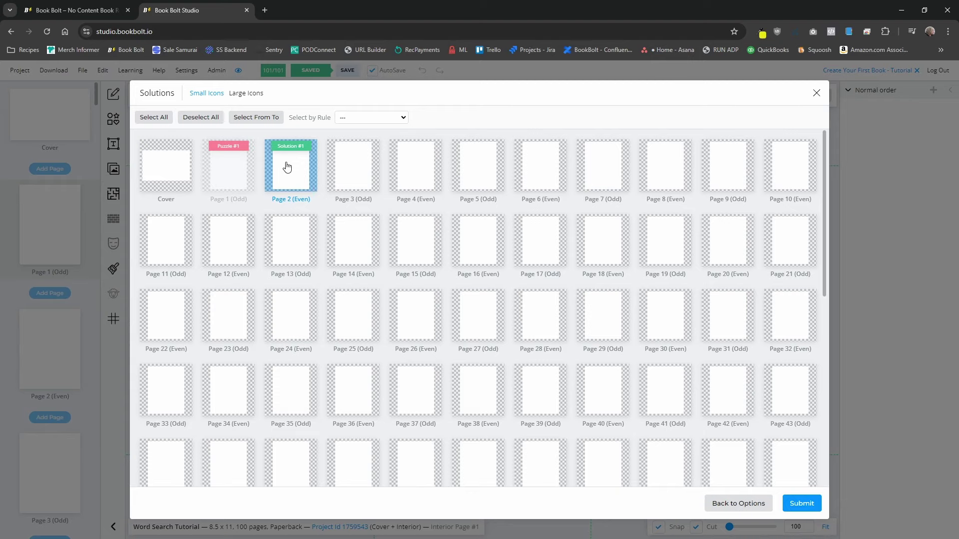
click(804, 504)
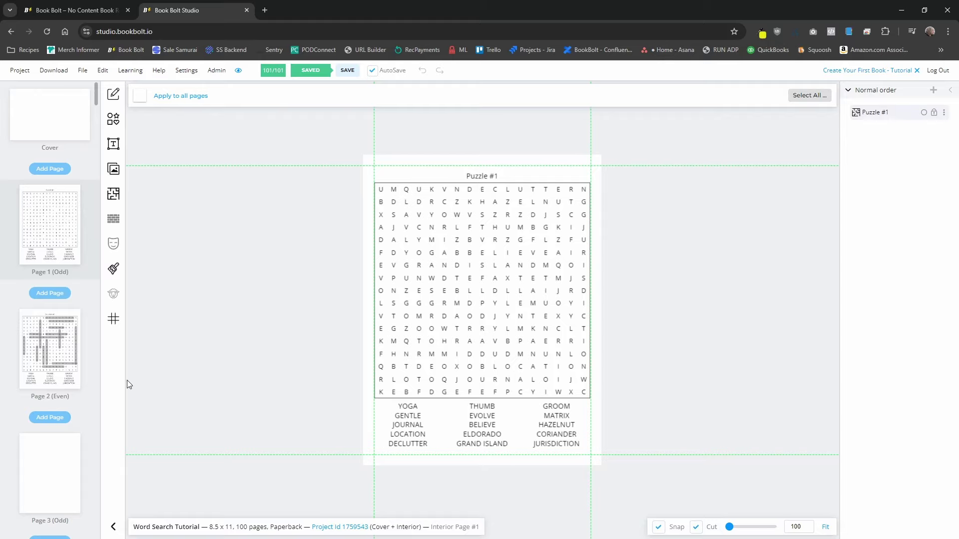
click(47, 362)
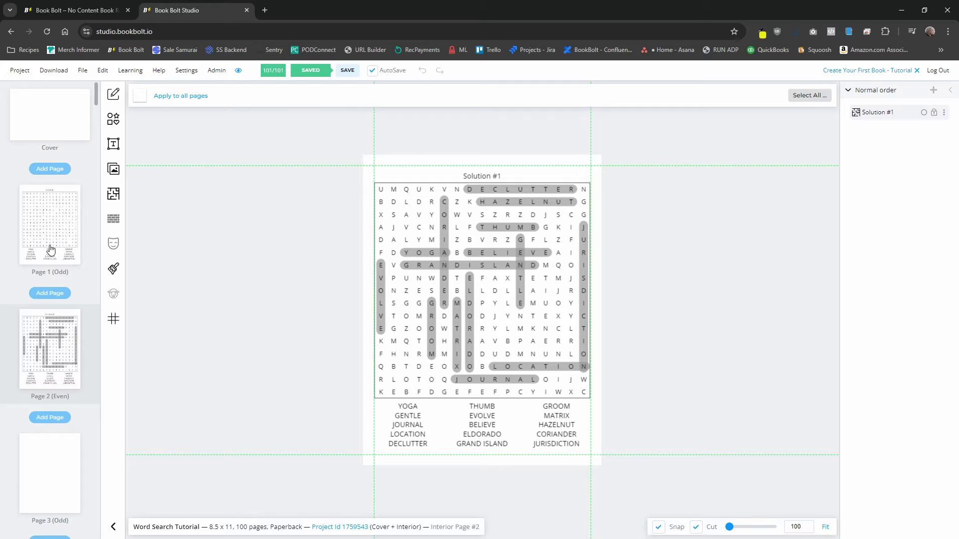
Choose the Words Search Standard template for blank pages 3 and 4 and continue to its options
scroll(54, 280, down, 3)
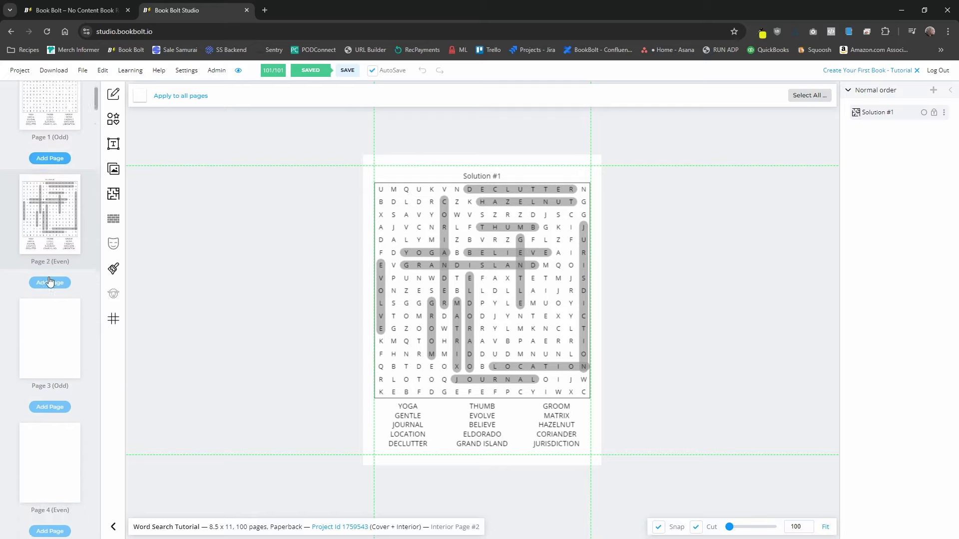
click(53, 339)
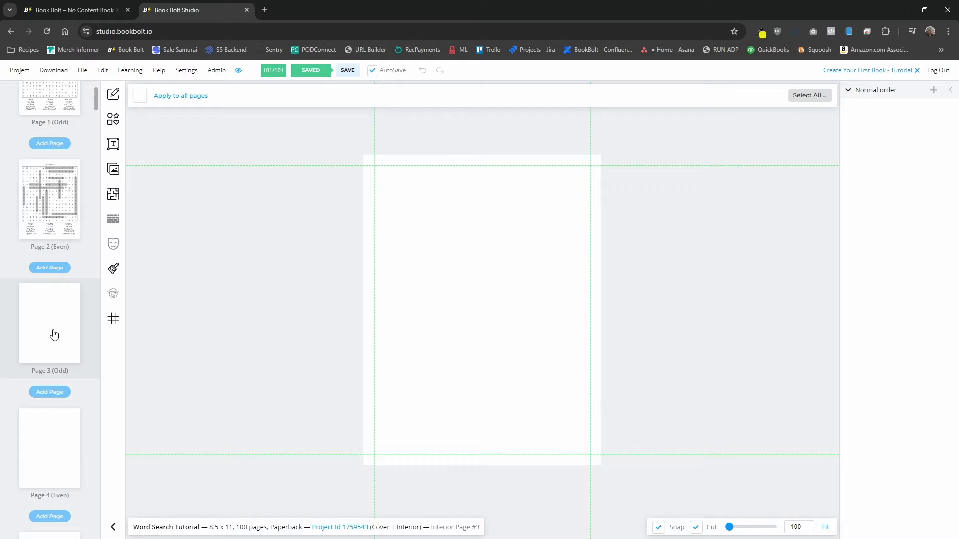
click(113, 196)
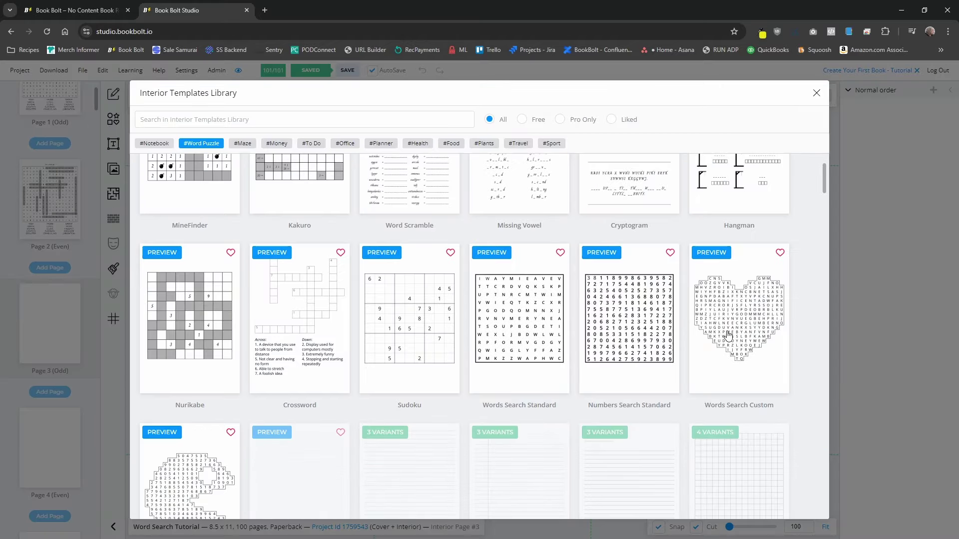
click(524, 332)
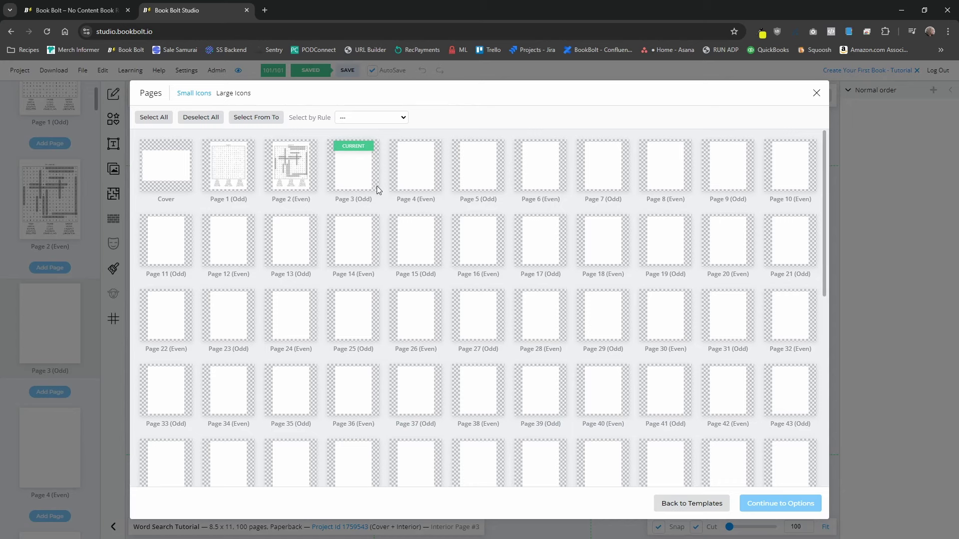
click(352, 172)
click(416, 178)
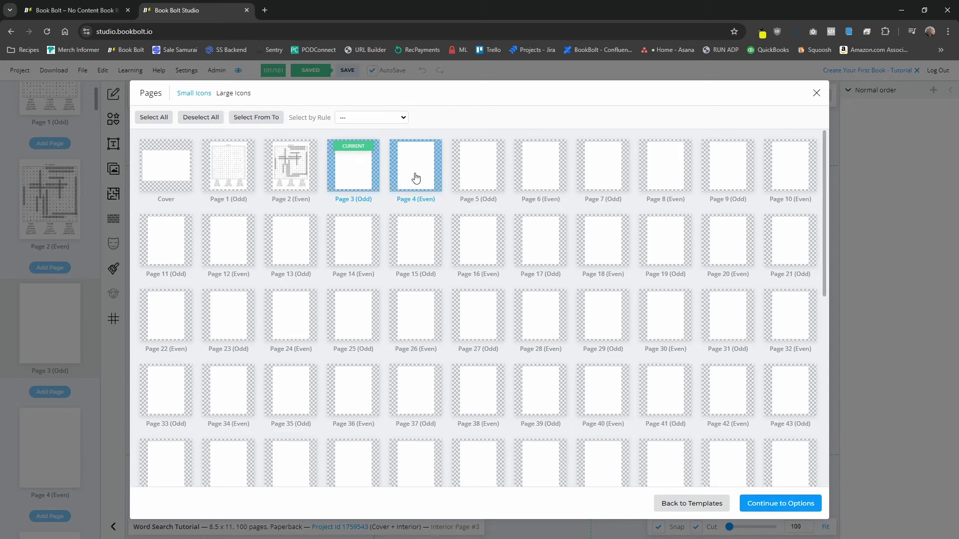
click(780, 503)
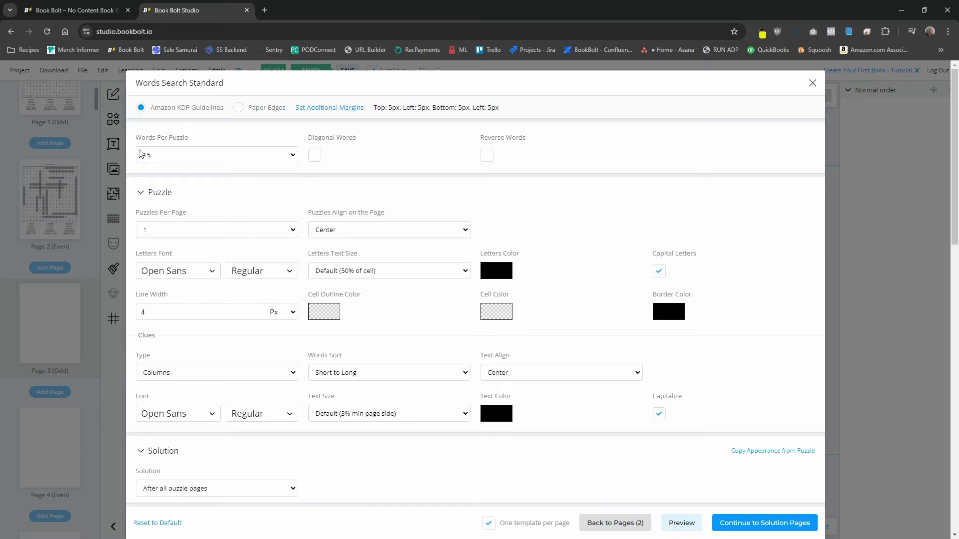
Set the word search to 2 puzzles per page and 4 solutions per page
click(189, 234)
click(174, 257)
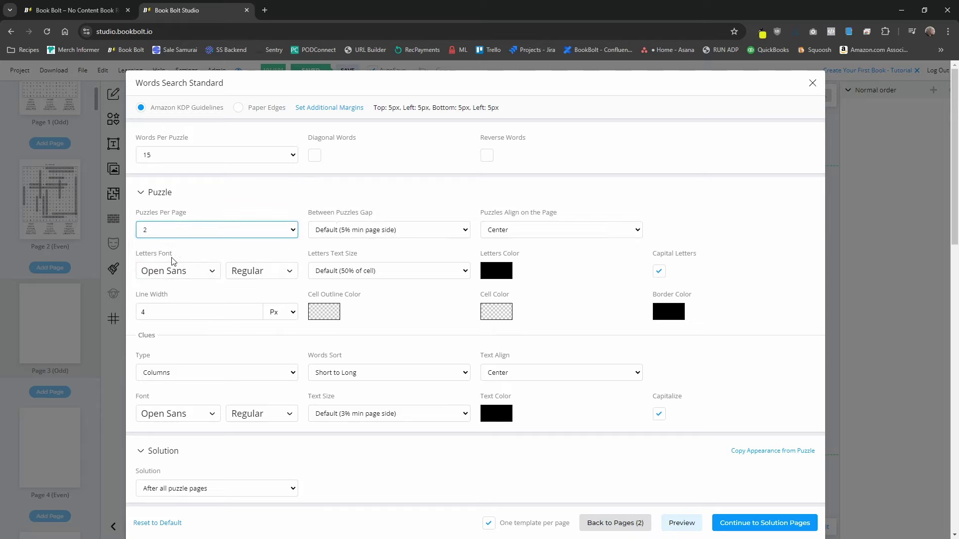
scroll(172, 264, down, 4)
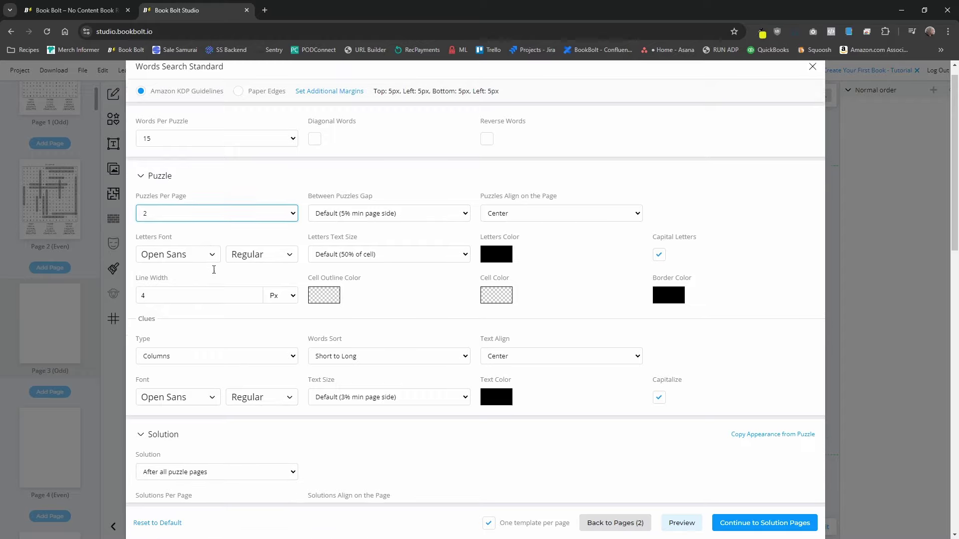
click(170, 331)
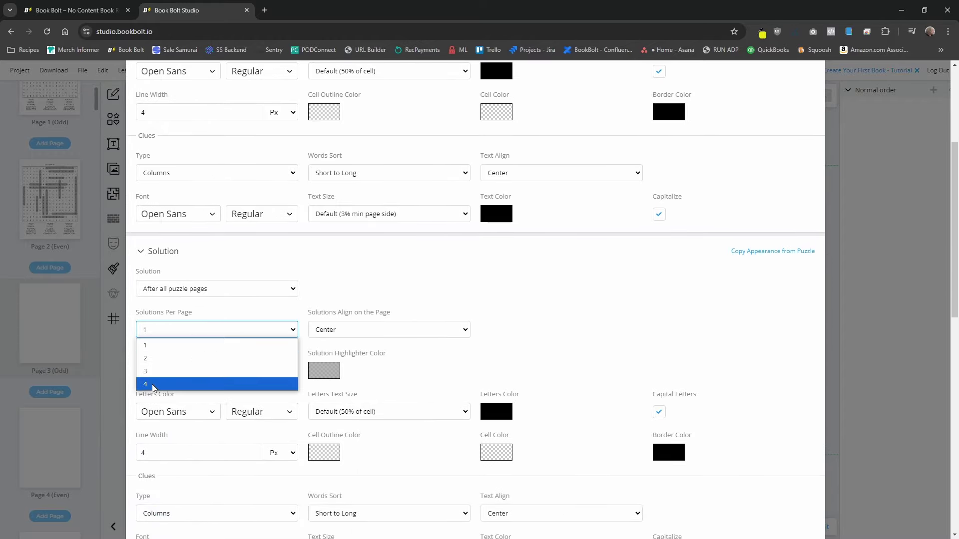
click(154, 387)
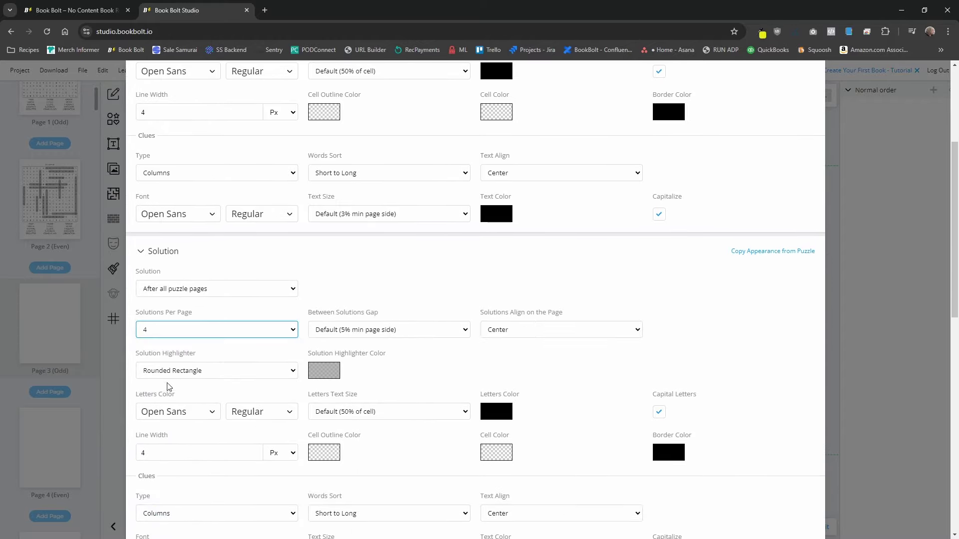
Generate the puzzles on pages 3 and 4 with their solutions placed on page 5
scroll(197, 330, down, 3)
click(756, 523)
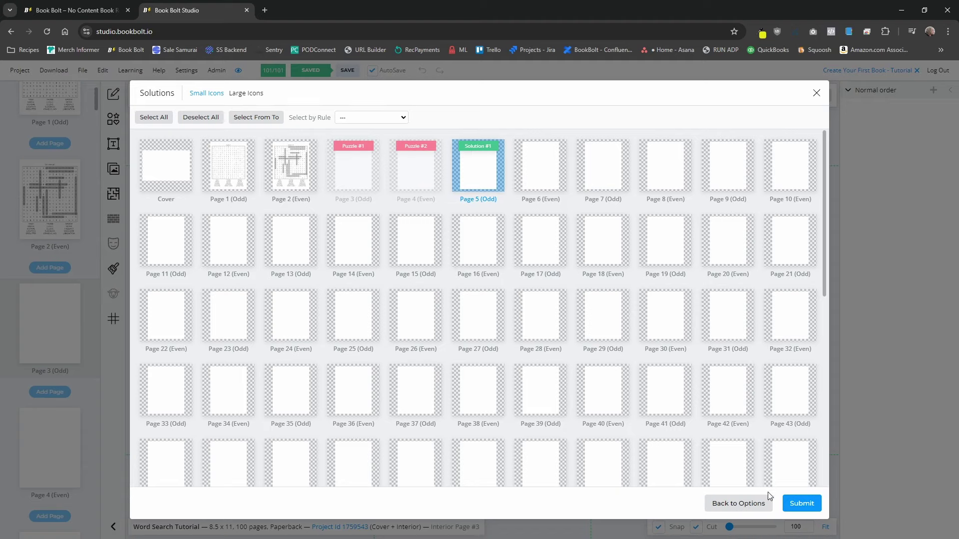
click(803, 504)
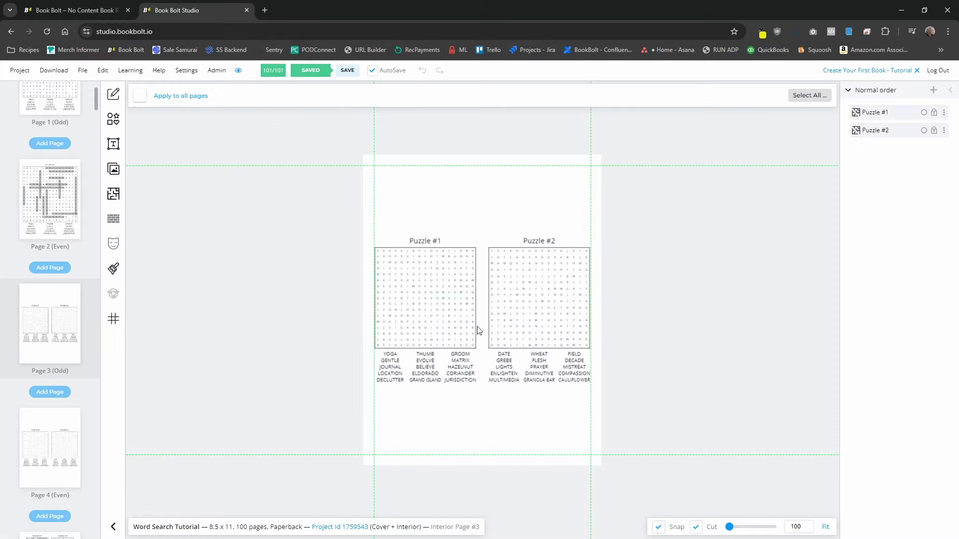
View the generated puzzles on page 4 and the solutions on page 5
scroll(55, 394, down, 2)
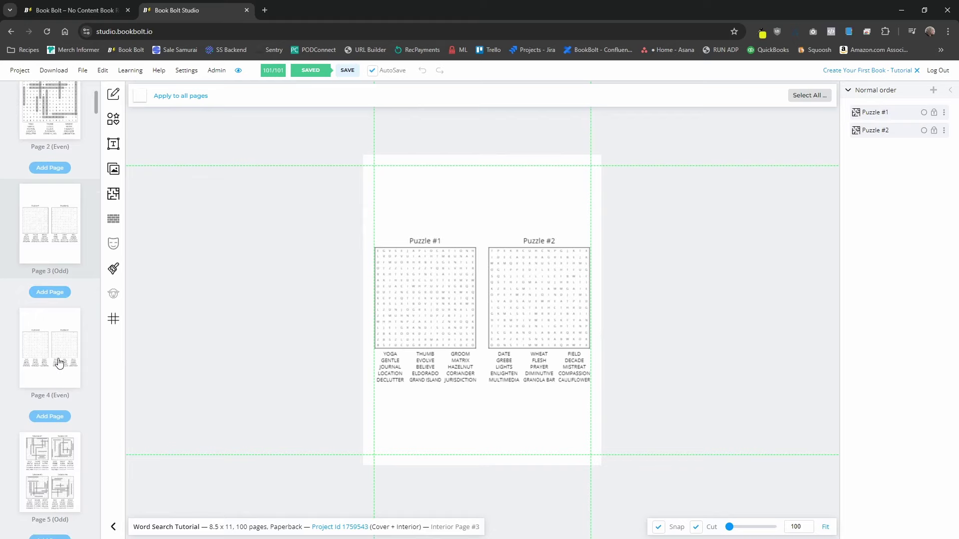
click(59, 363)
scroll(59, 419, down, 2)
click(49, 381)
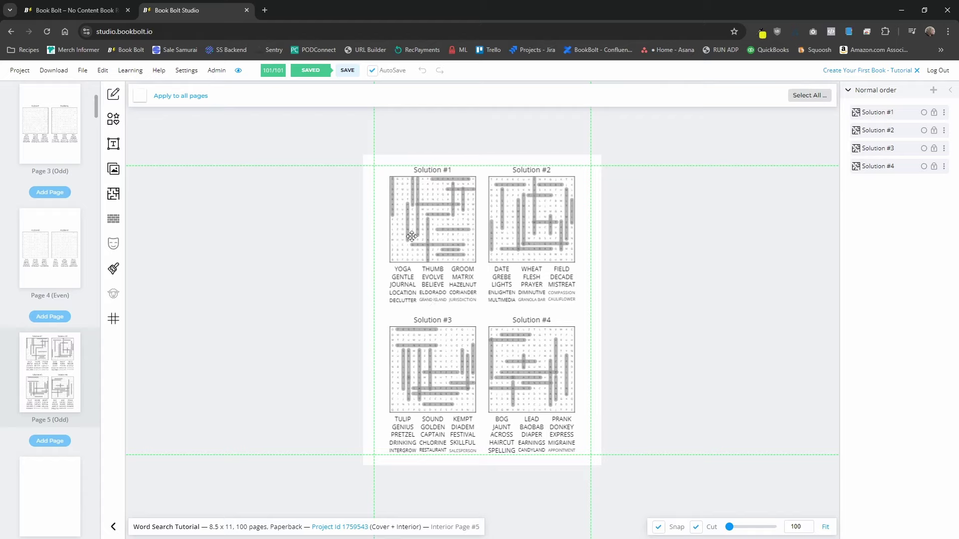
Open the contents of Solution #1 for editing and check the text size of the word GRAND ISLAND in points
right_click(435, 261)
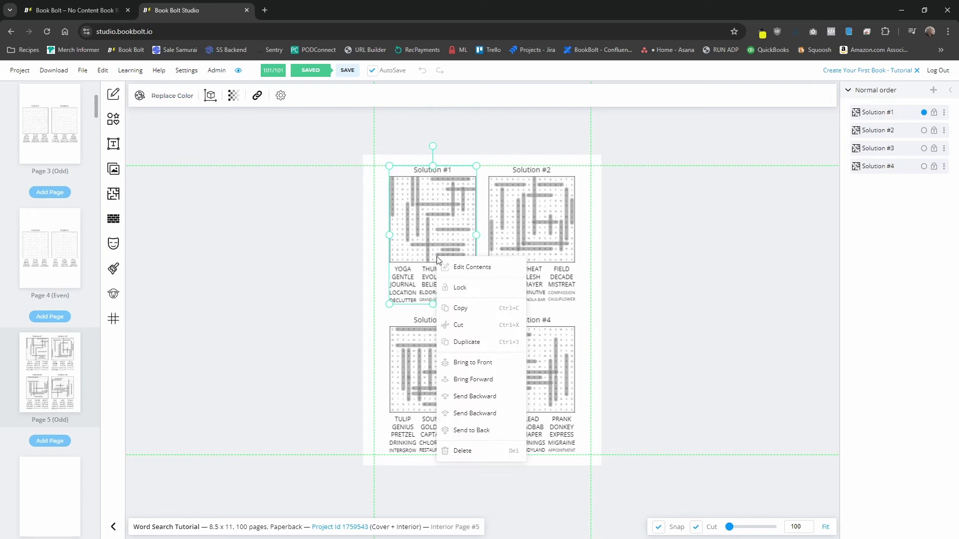
click(461, 268)
click(440, 293)
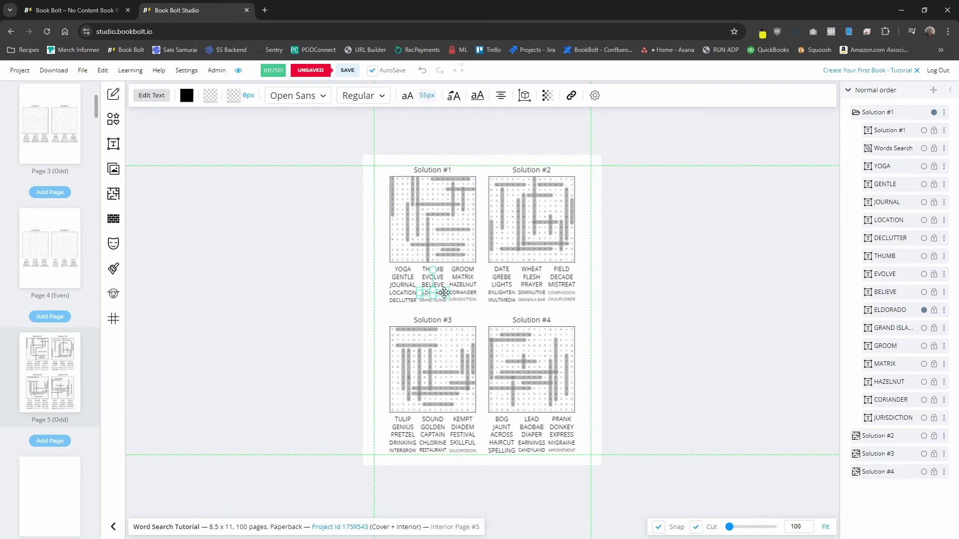
click(439, 299)
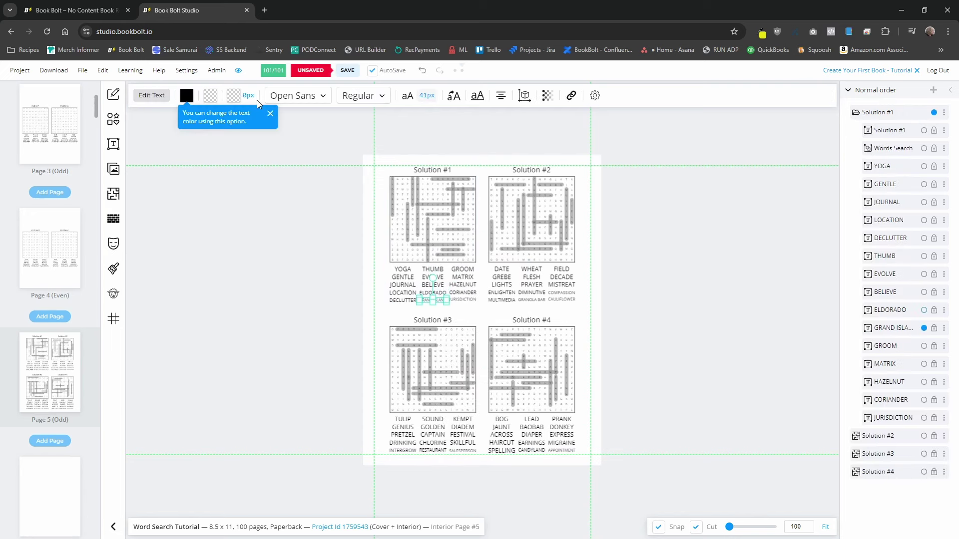
click(423, 98)
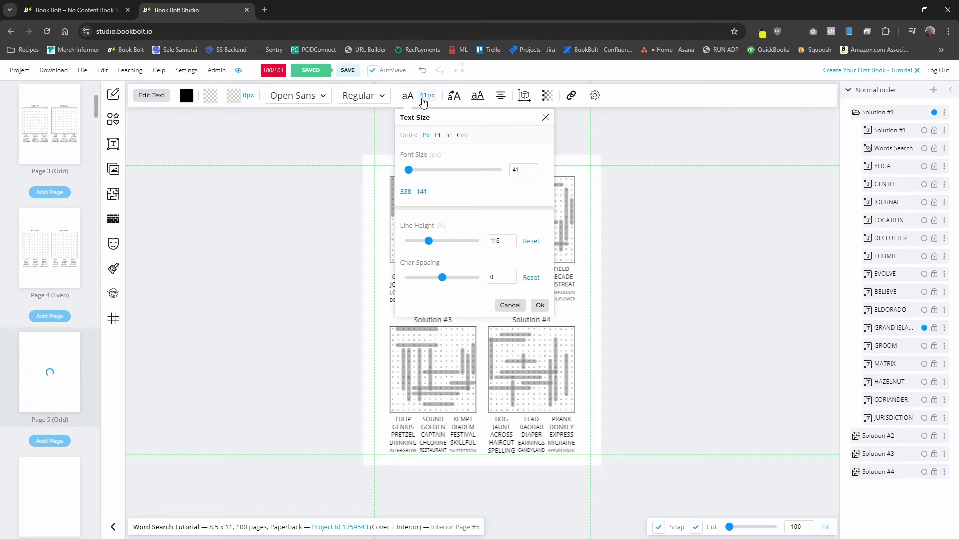
click(438, 135)
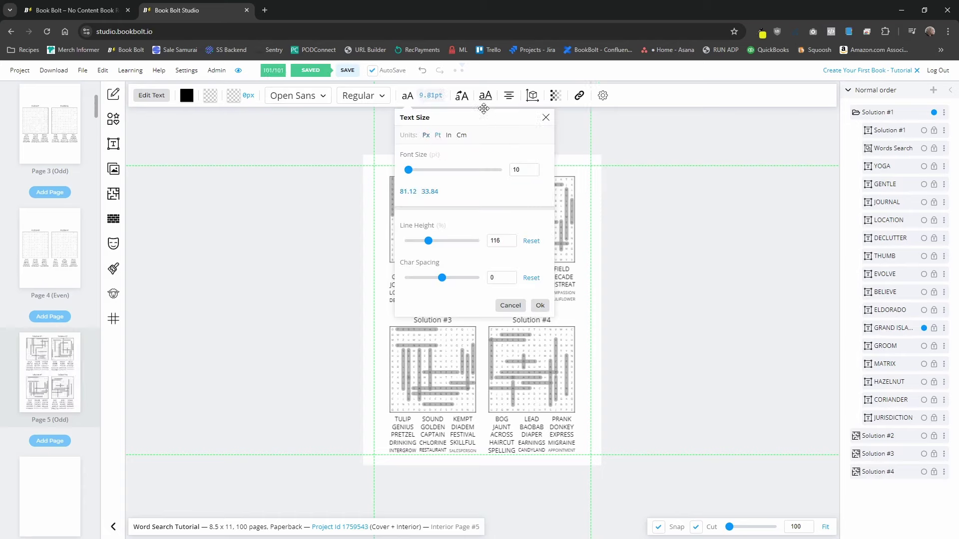
drag(479, 111, 280, 106)
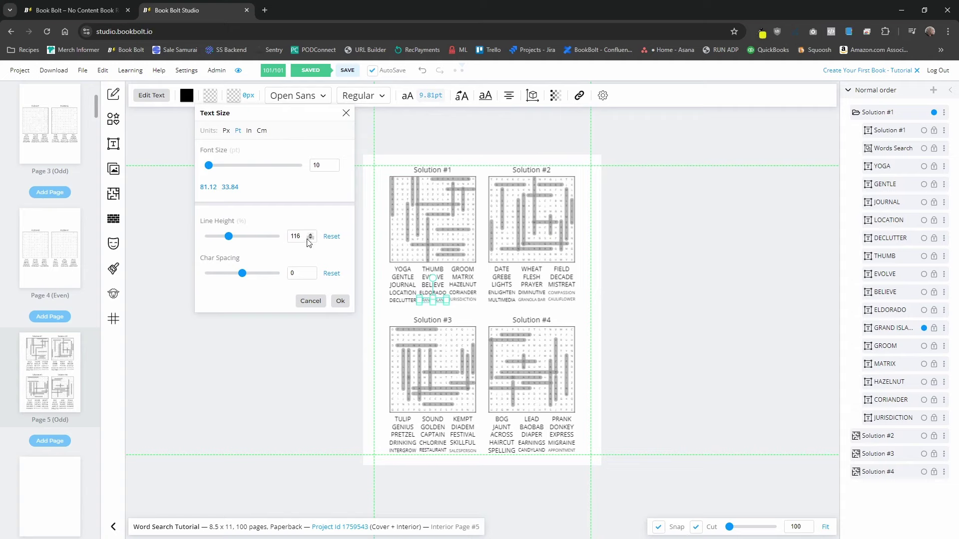
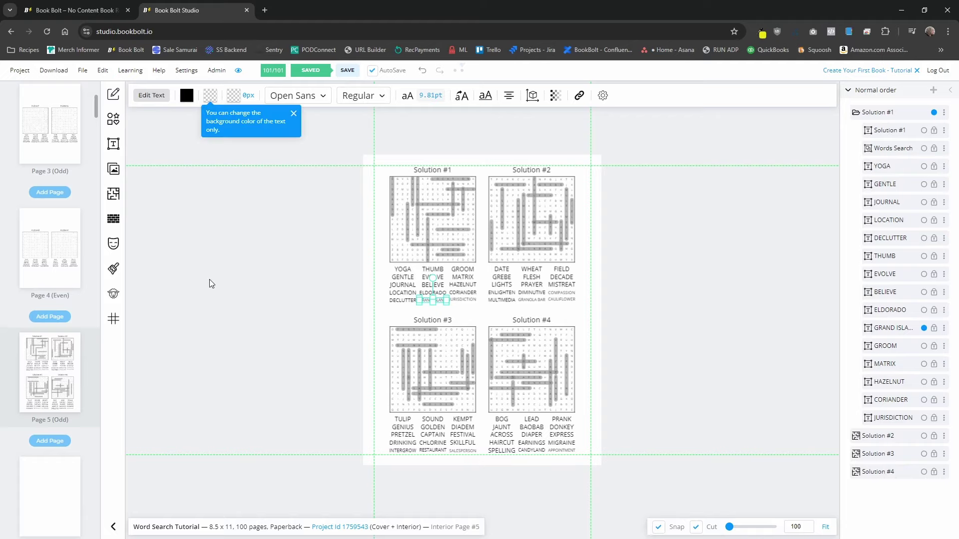
Start a Words Search Custom template on page 6 and proceed to its options
scroll(355, 352, down, 2)
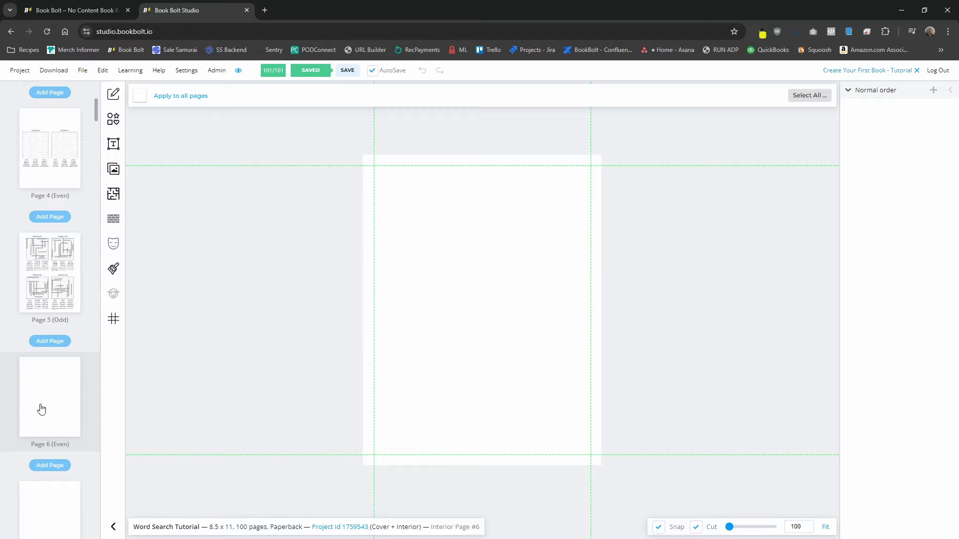
click(114, 194)
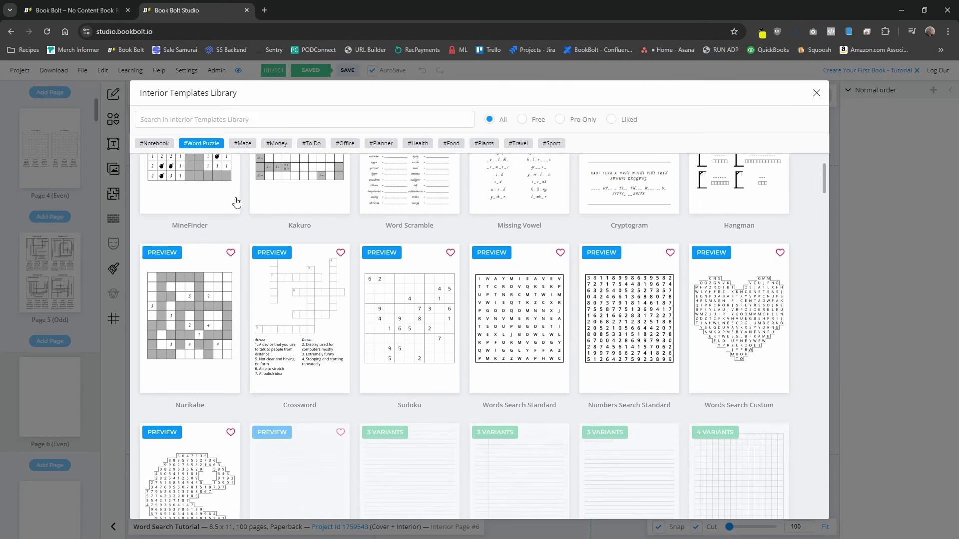
click(735, 330)
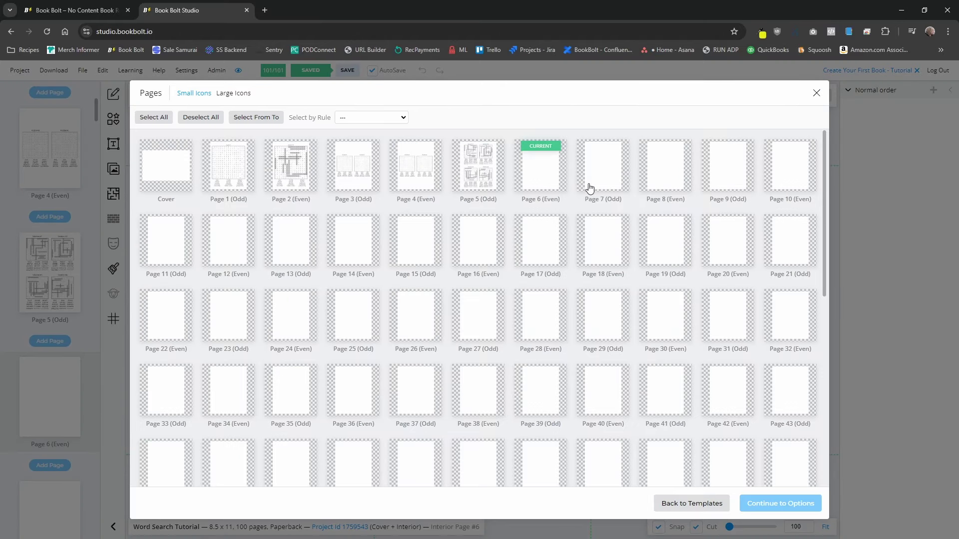
click(552, 179)
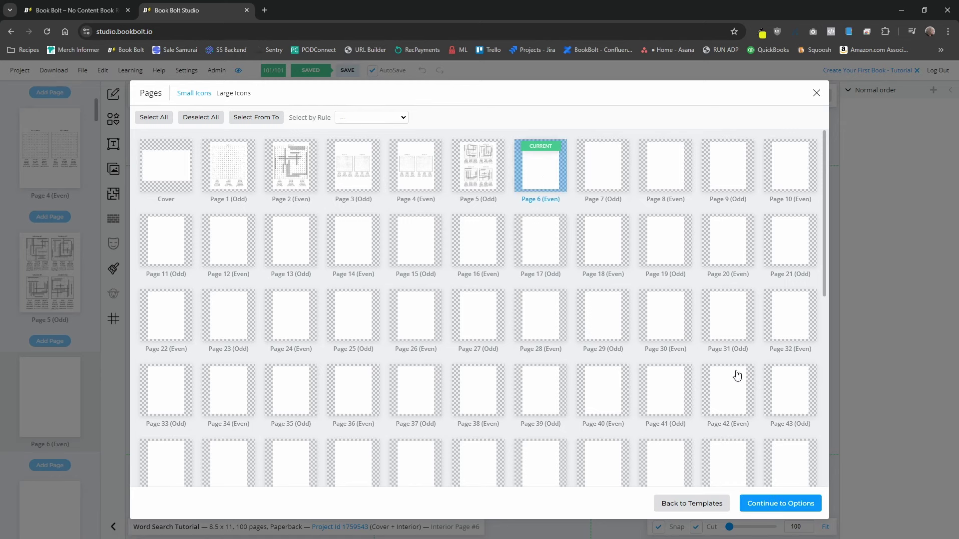
click(775, 504)
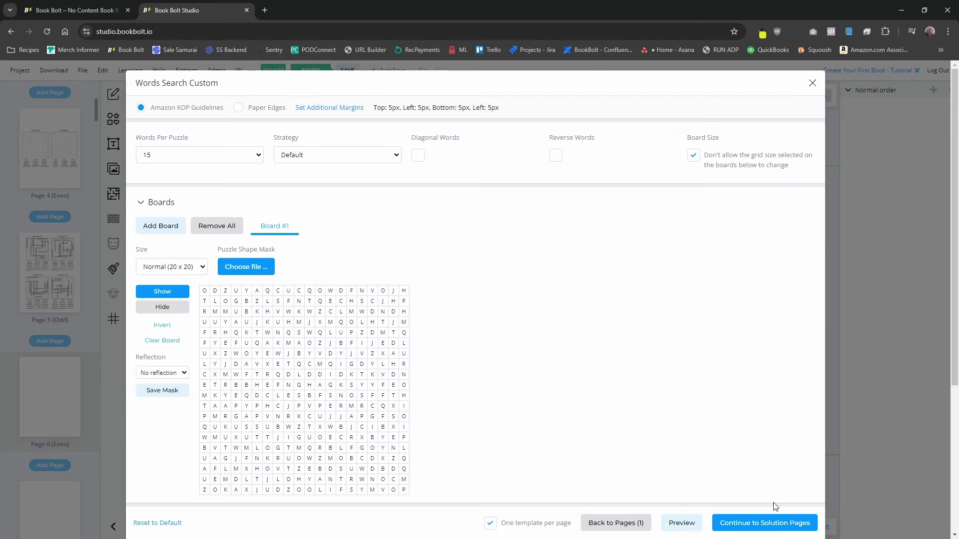
Load the heart image as the puzzle shape mask for Board #1, keeping the Normal (20 x 20) size
click(138, 202)
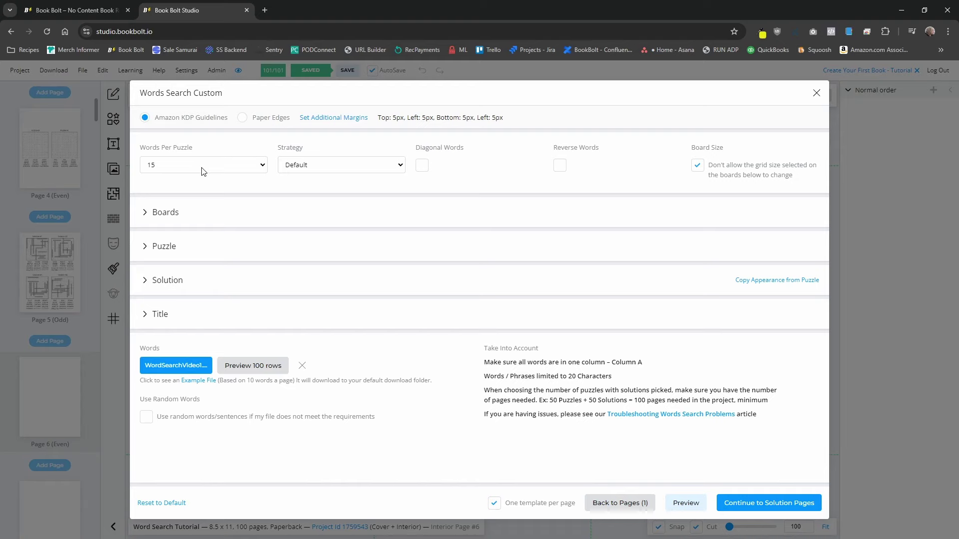
click(142, 212)
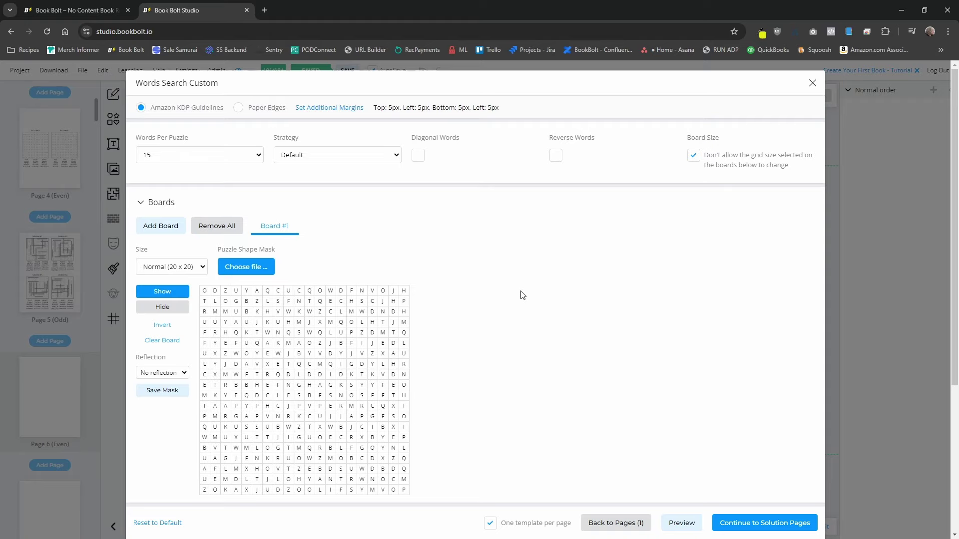
click(156, 270)
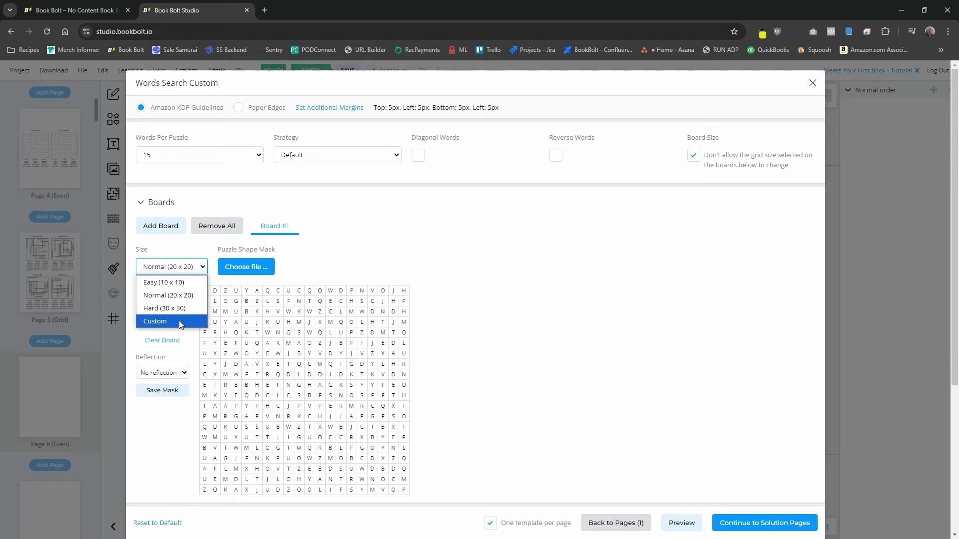
click(524, 259)
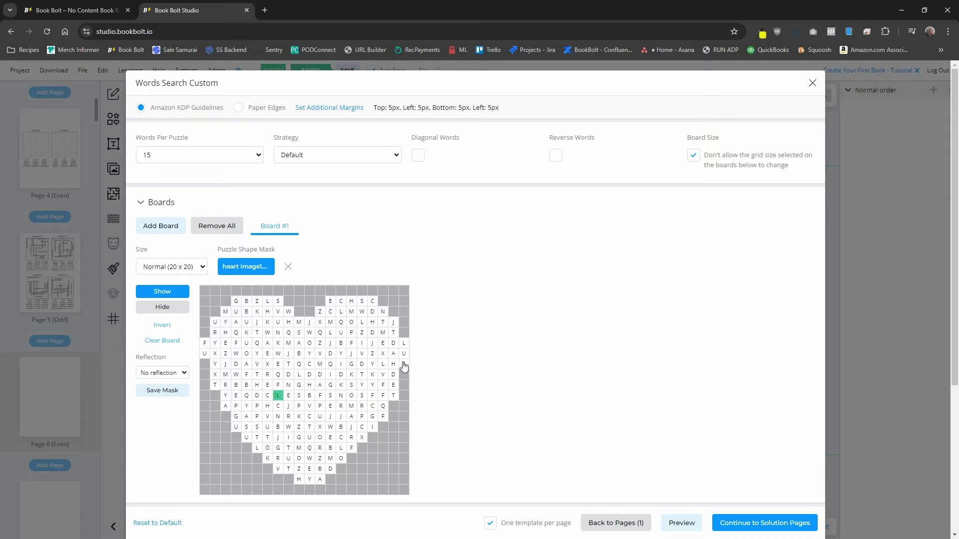
Review the Puzzle, Solution and Title settings and the word list of the custom word search
scroll(499, 337, down, 4)
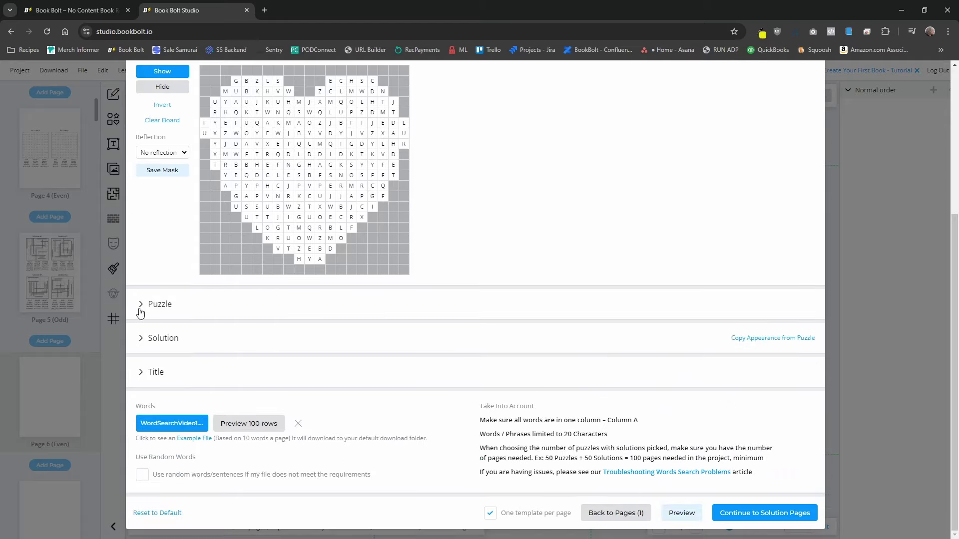
click(142, 305)
scroll(265, 306, down, 5)
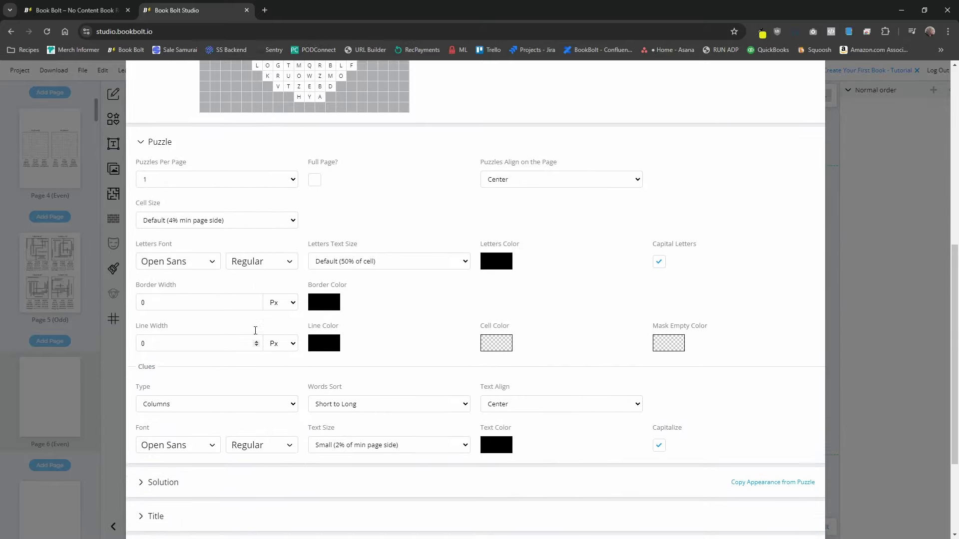
click(140, 396)
scroll(325, 373, down, 4)
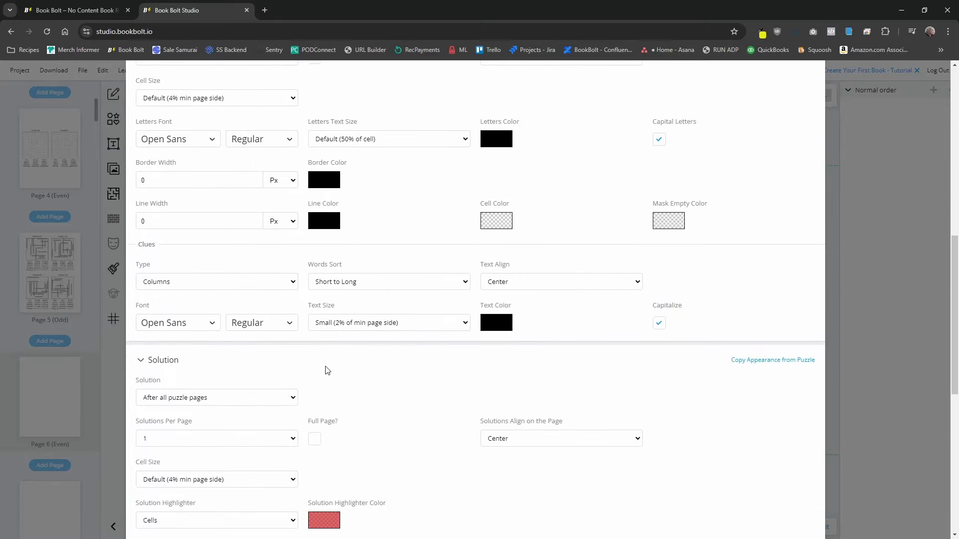
scroll(280, 389, down, 3)
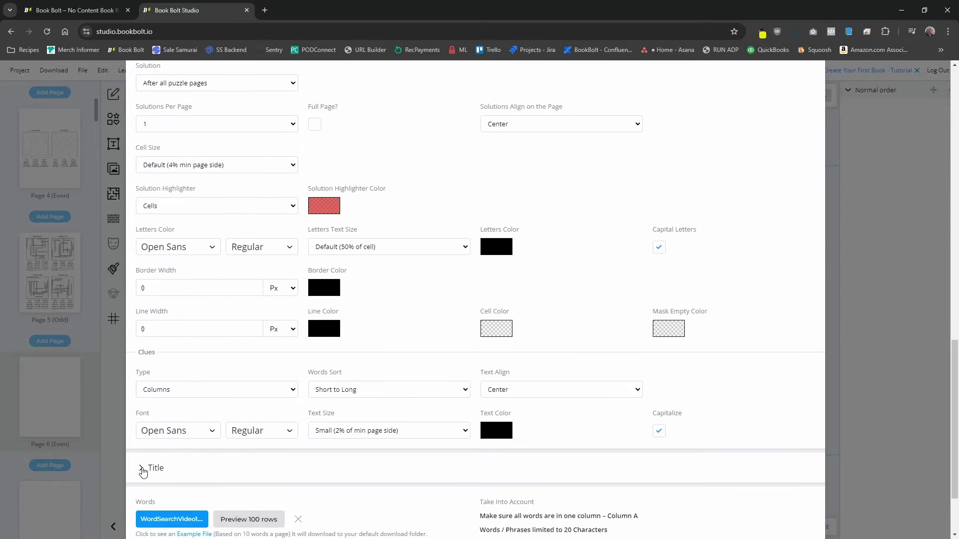
click(145, 466)
scroll(310, 420, down, 4)
scroll(353, 407, down, 4)
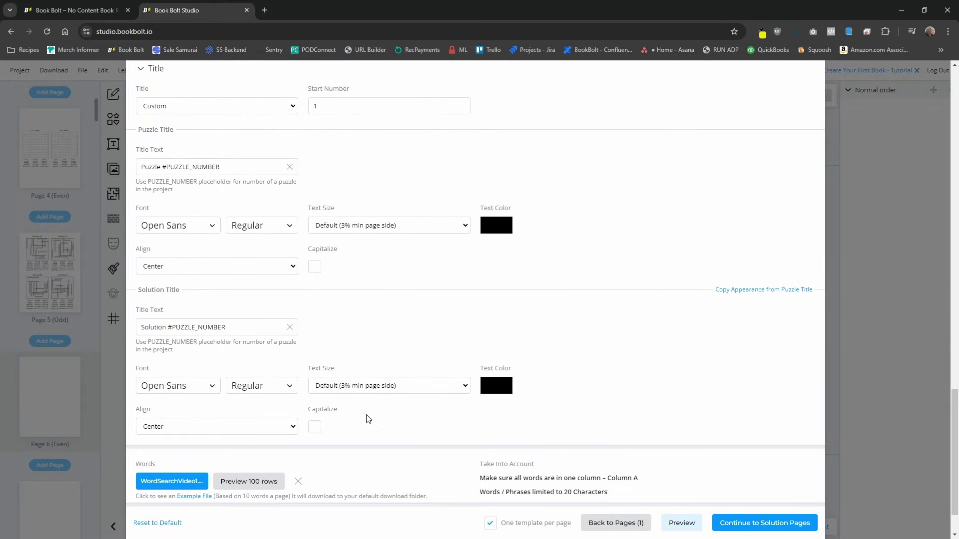
scroll(316, 443, down, 1)
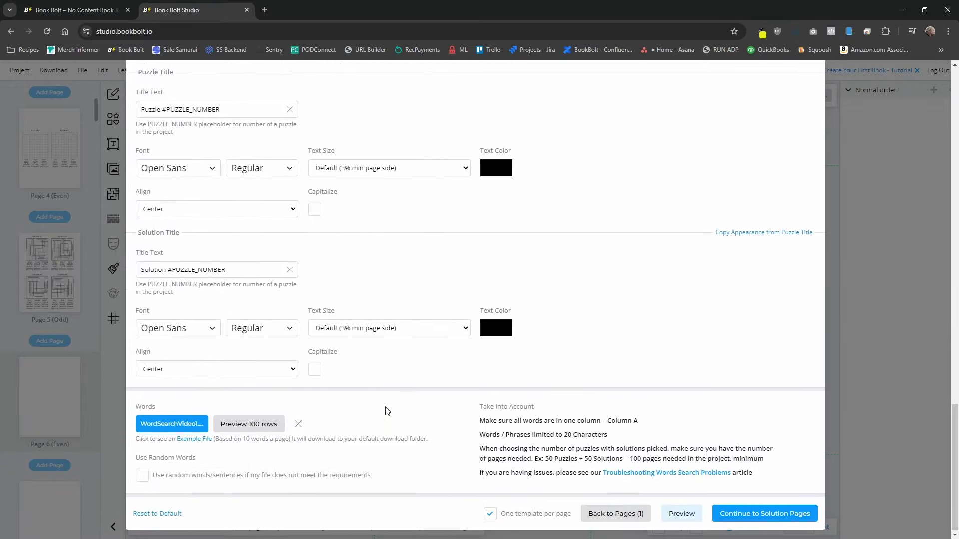
Generate the heart-shaped puzzle on page 6 with its solution on page 7, and view the solution page
click(764, 513)
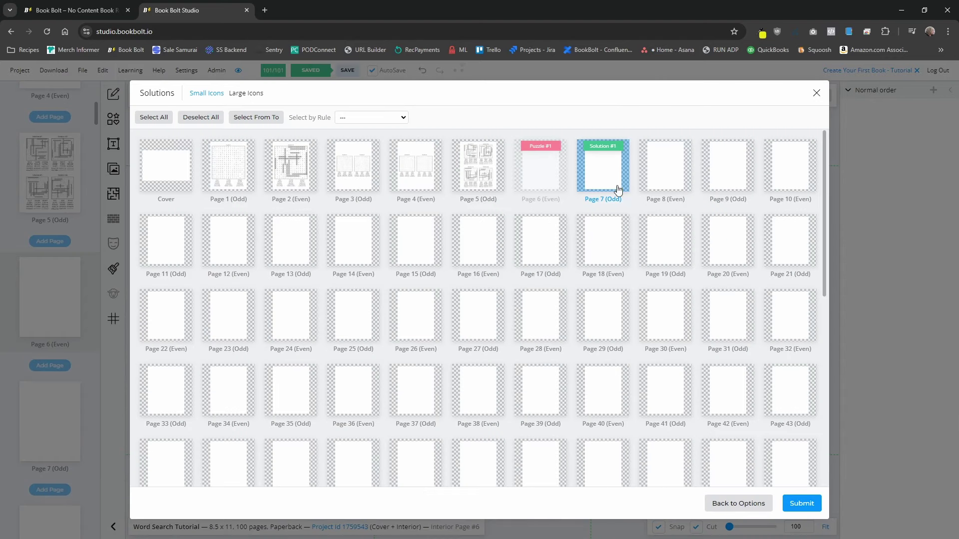
click(800, 506)
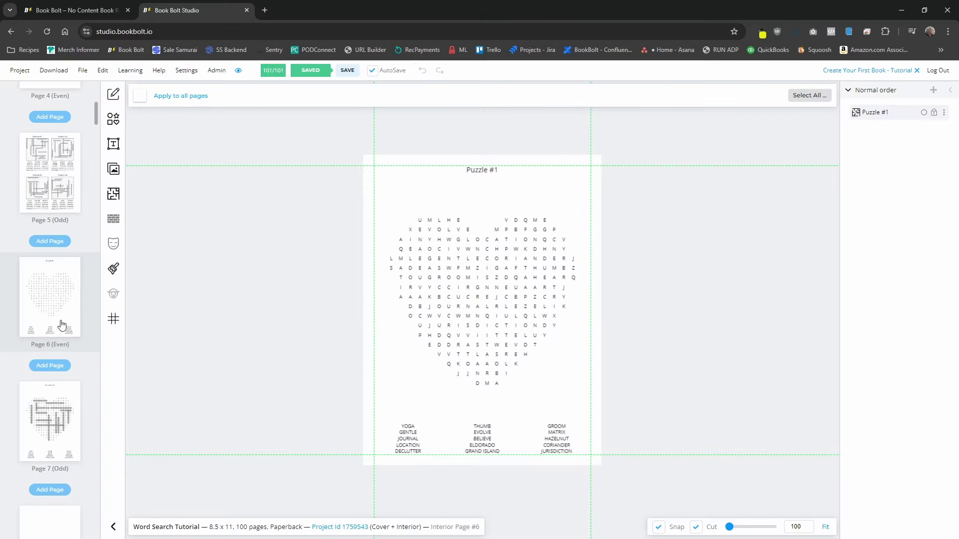
click(53, 425)
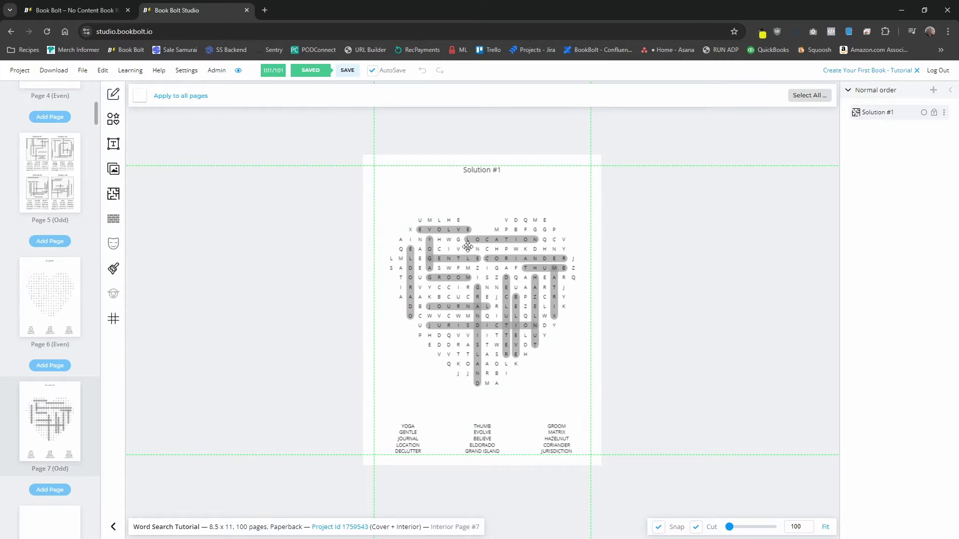
Start another Words Search Custom template on page 8 and proceed to its options
scroll(50, 380, down, 3)
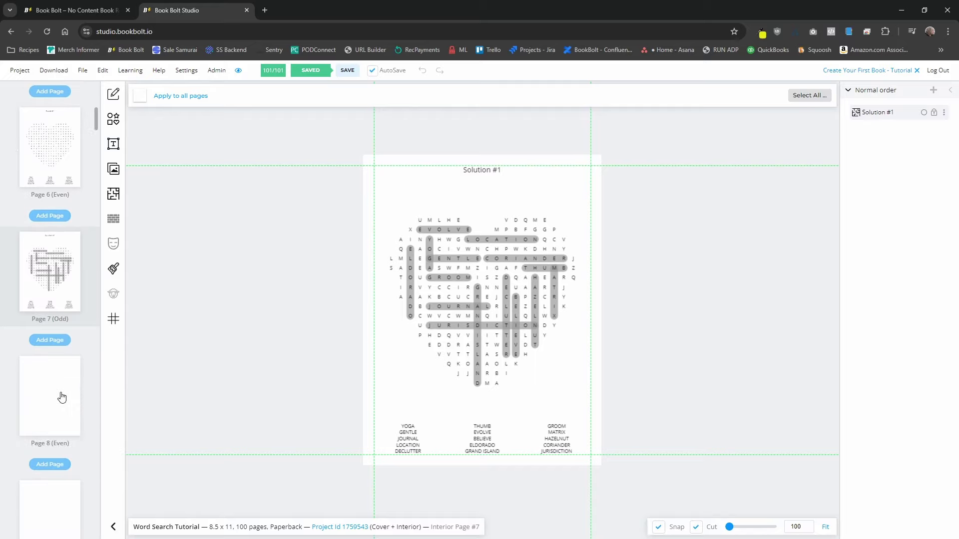
click(62, 397)
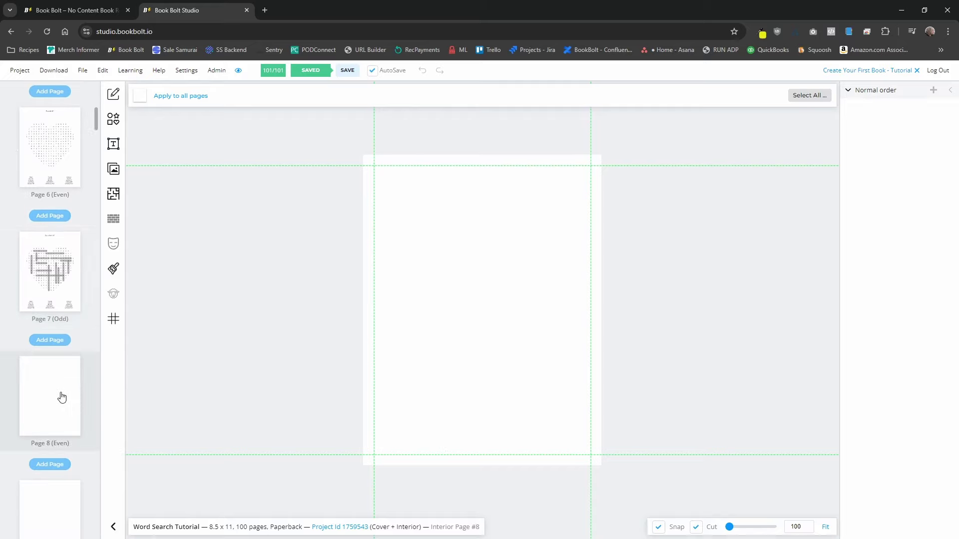
click(113, 198)
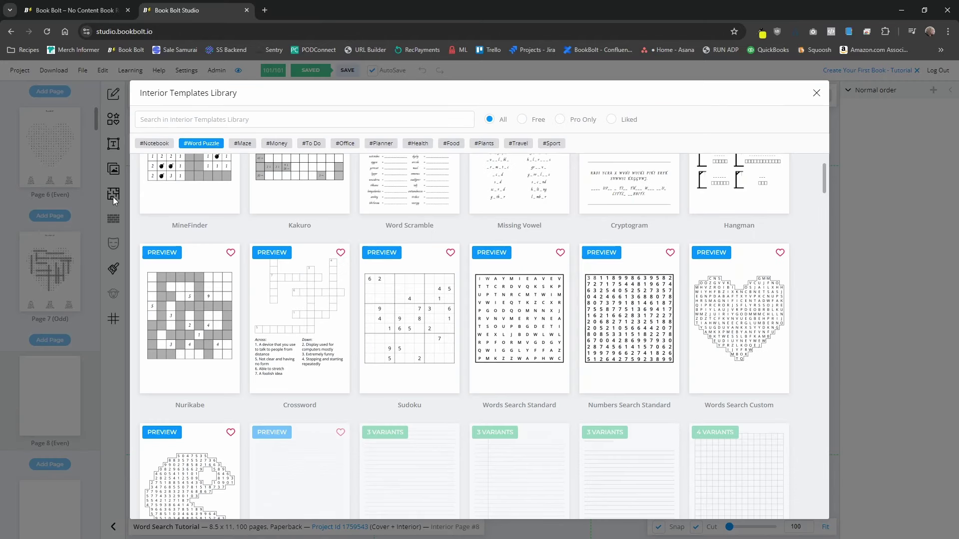
click(735, 319)
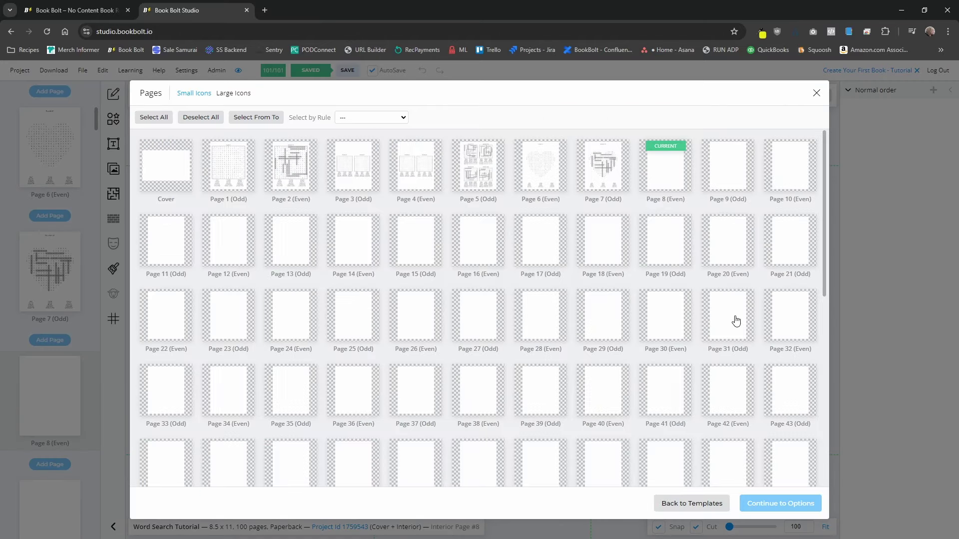
click(653, 165)
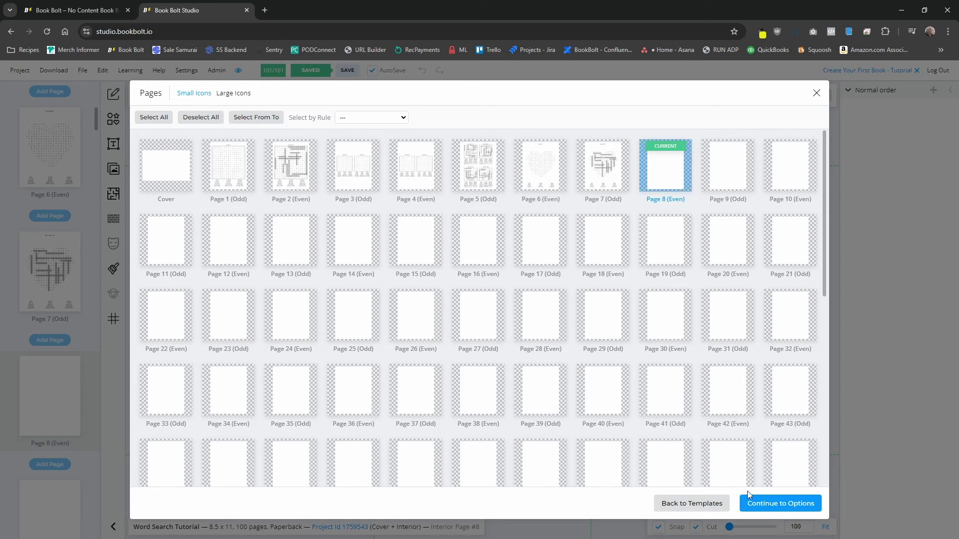
click(774, 503)
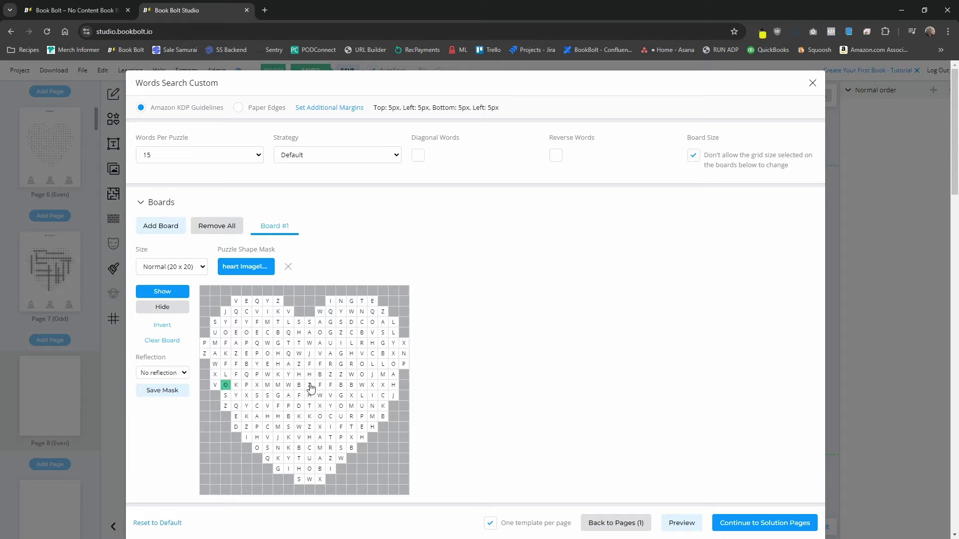
Remove the heart mask from Board #1 and set a custom board size of 35 rows by 35 columns
click(161, 274)
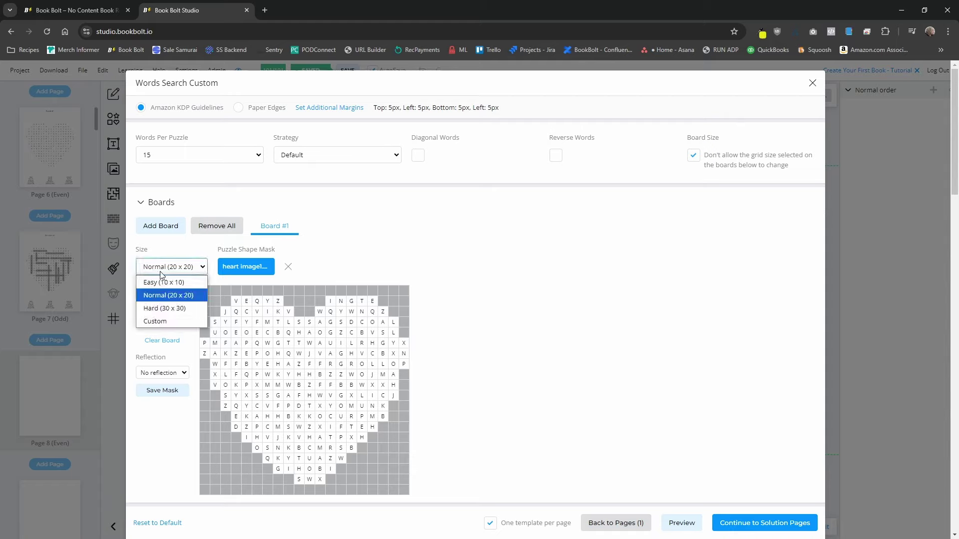
click(176, 323)
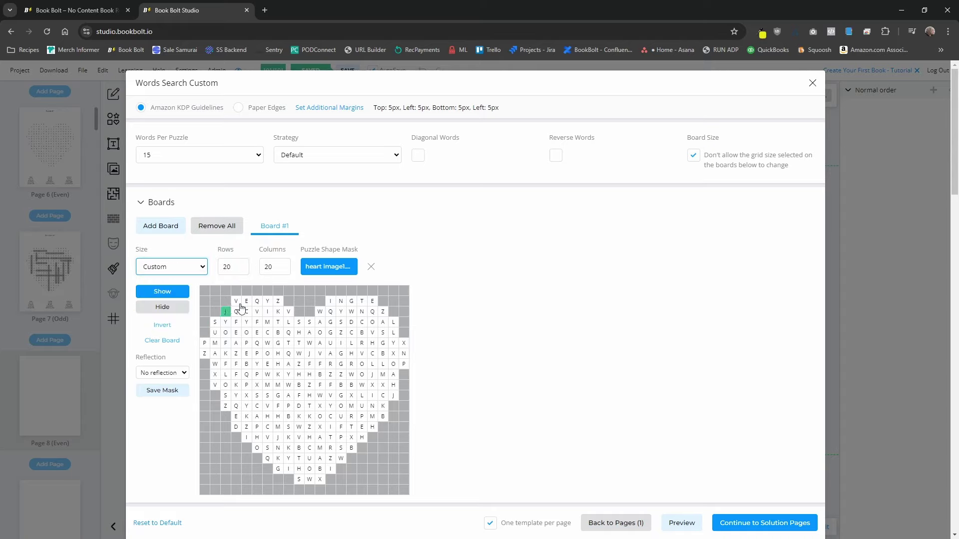
click(372, 265)
key(Return)
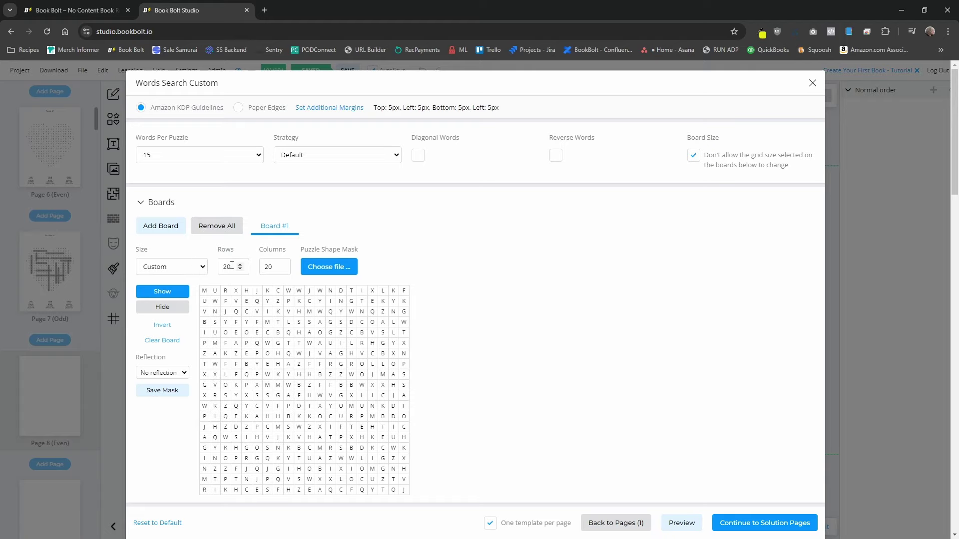
drag(231, 265, 221, 261)
text(35)
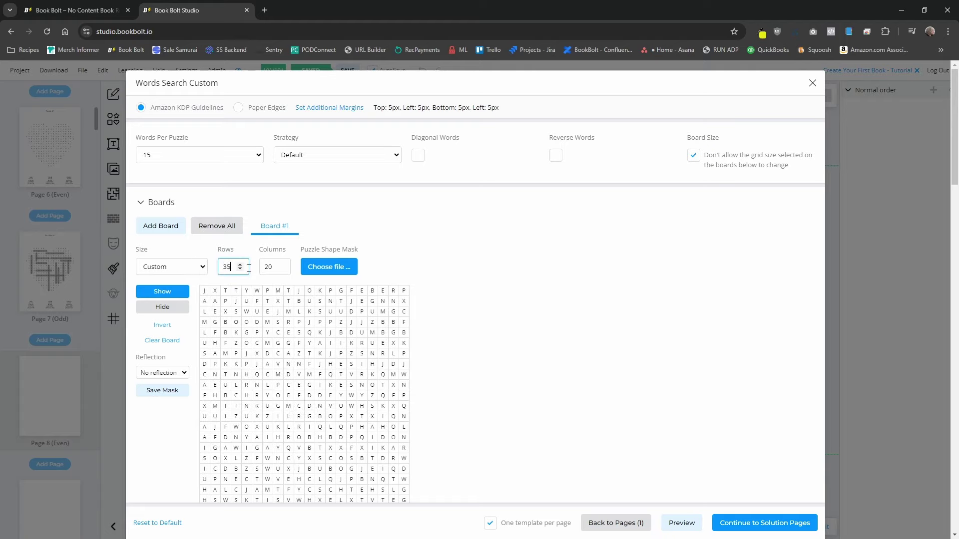
double_click(274, 265)
text(35)
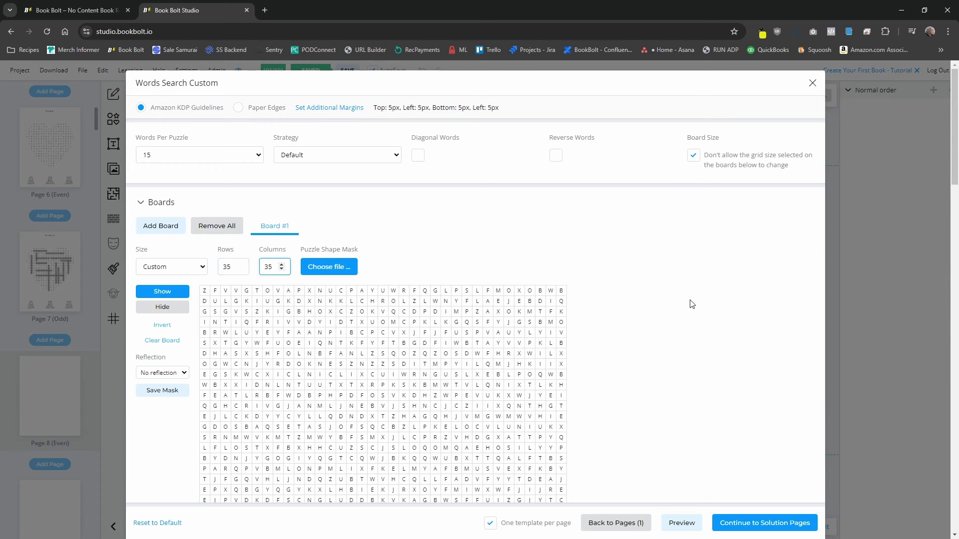
Load the heart image as the puzzle shape mask for the 35 by 35 board
scroll(583, 314, down, 3)
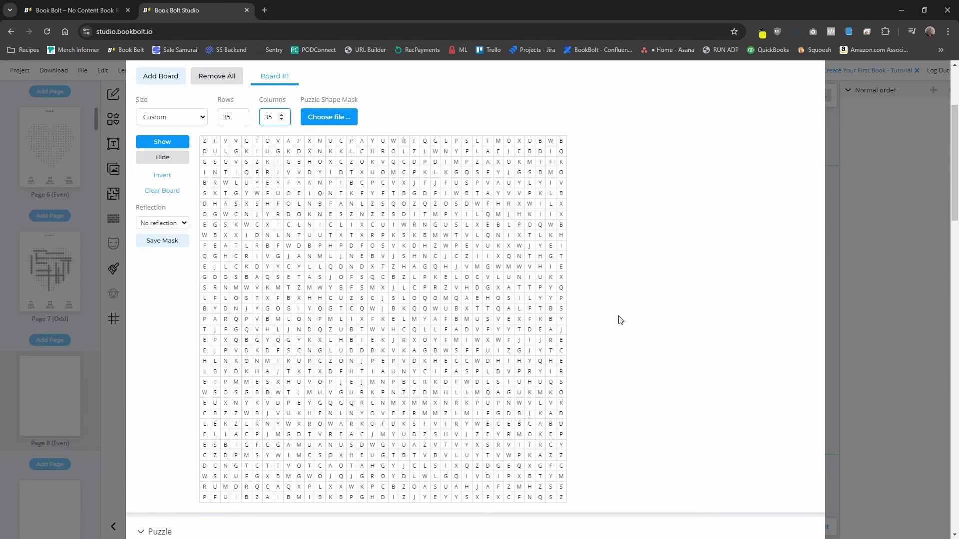
click(344, 125)
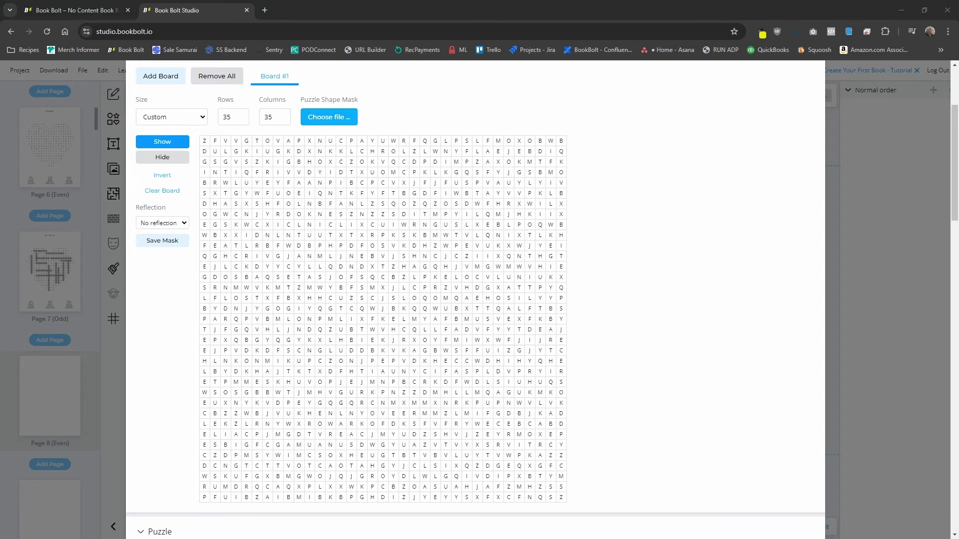
key(Return)
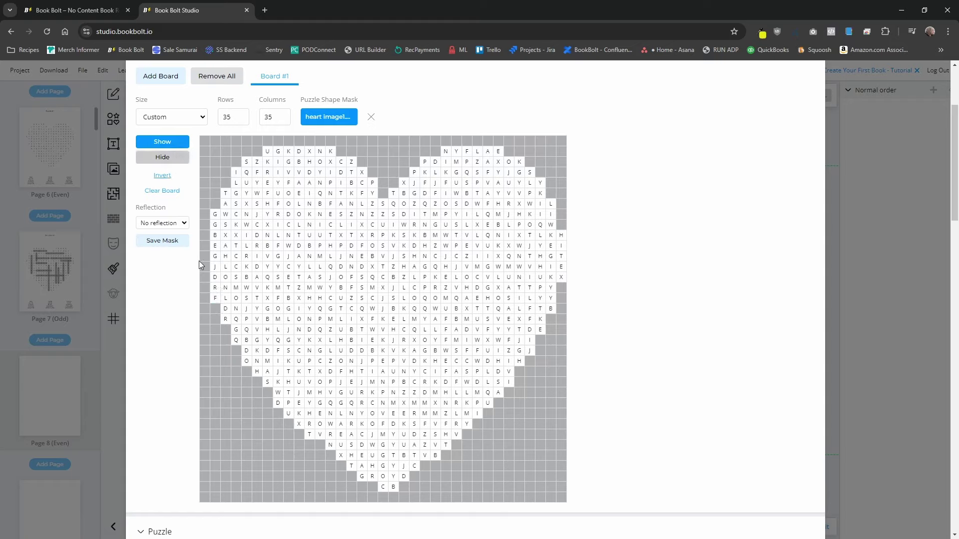
Hide the outermost column of letter cells along the heart's left edge, below the top two cells
click(161, 158)
click(215, 288)
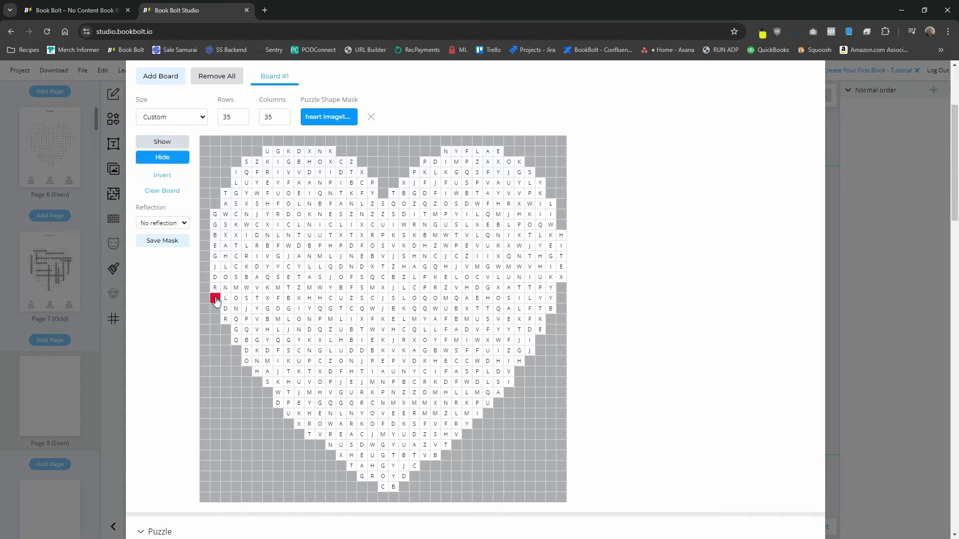
mouse_move(215, 300)
mouse_down()
mouse_move(215, 272)
mouse_move(218, 294)
mouse_move(215, 234)
mouse_up()
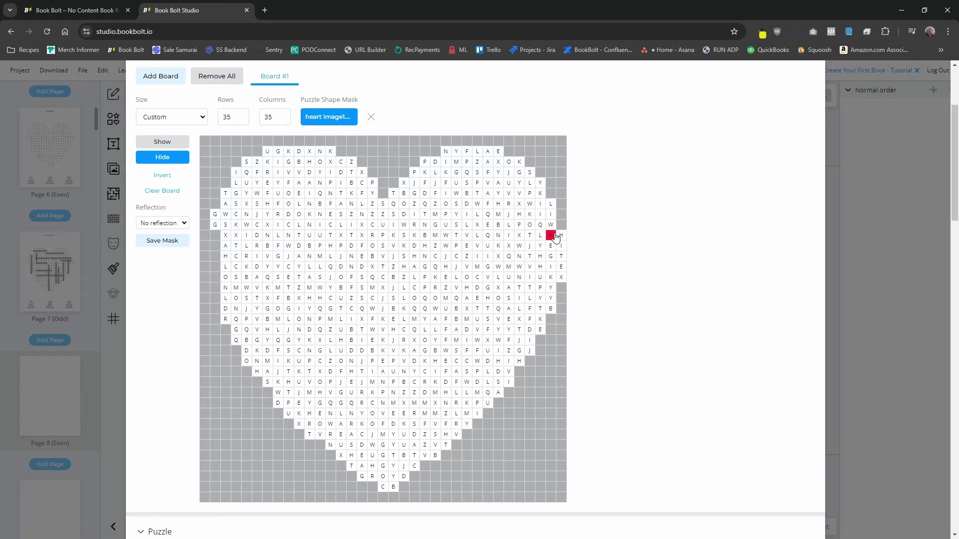
Restore the five middle cells in the outermost column along the heart's left edge and hide the two cells above them
click(163, 144)
click(561, 256)
click(215, 235)
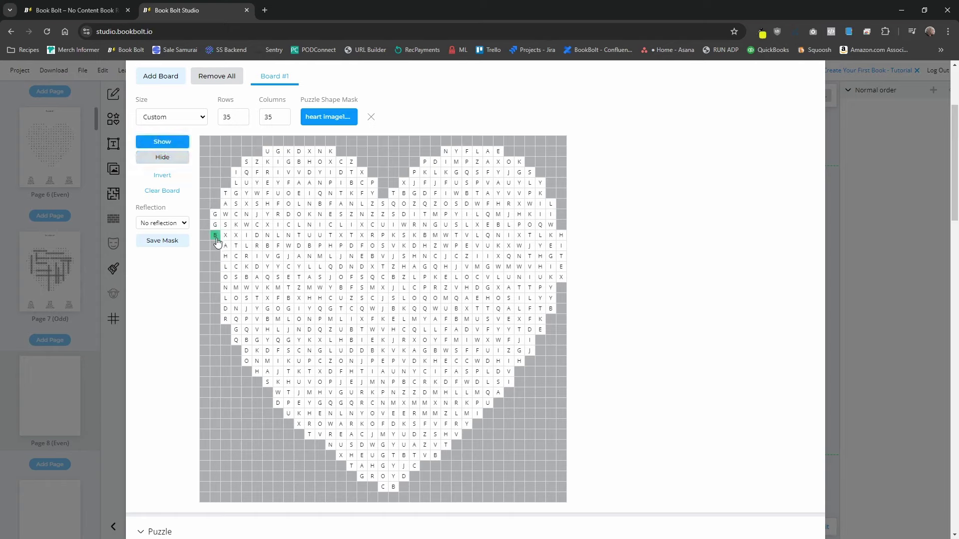
click(215, 246)
click(215, 256)
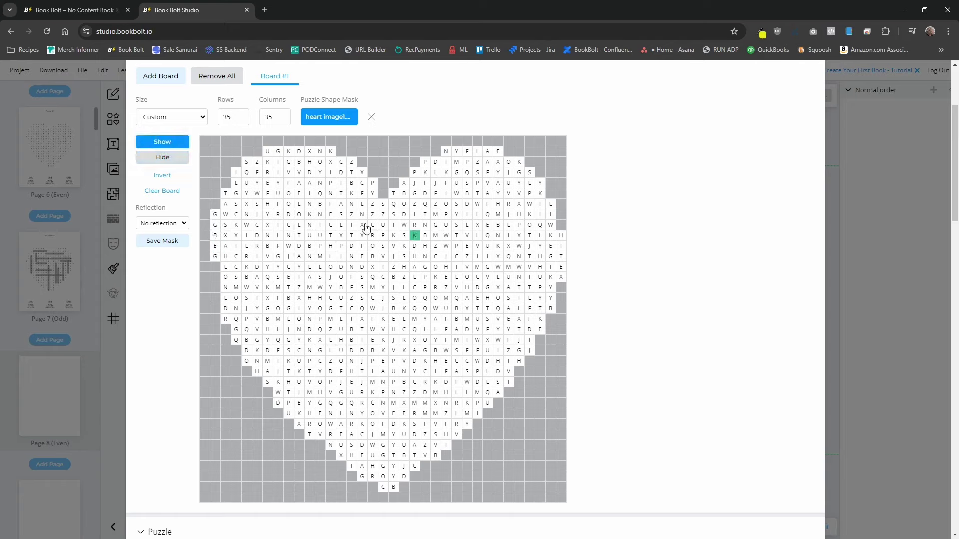
click(214, 278)
click(214, 267)
click(161, 158)
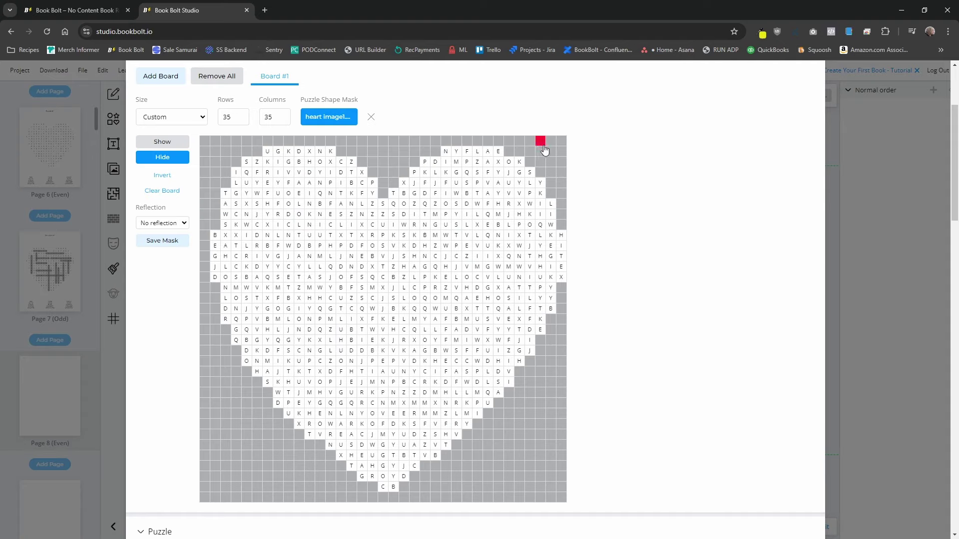
Invert the board's hidden and visible cells, and invert them back to the heart-shaped letter area
click(162, 175)
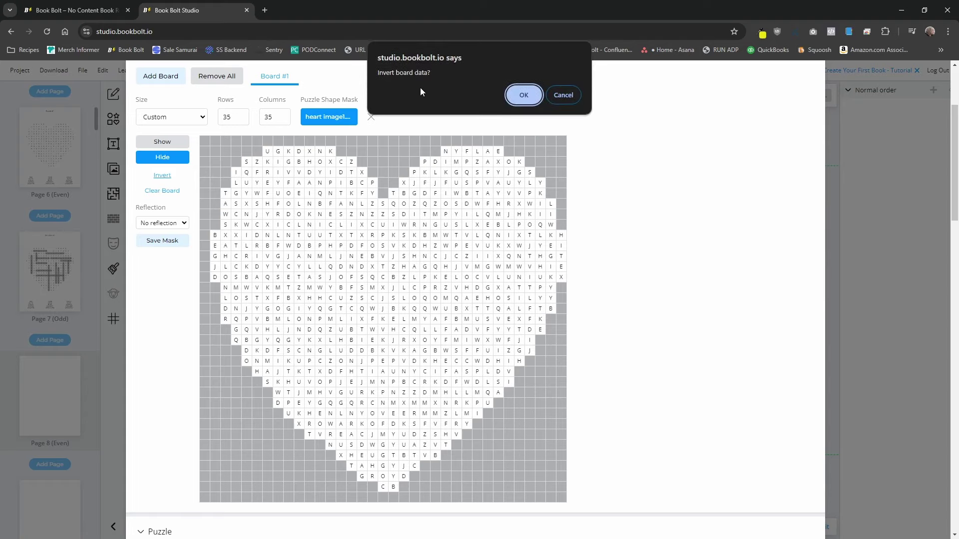
click(523, 96)
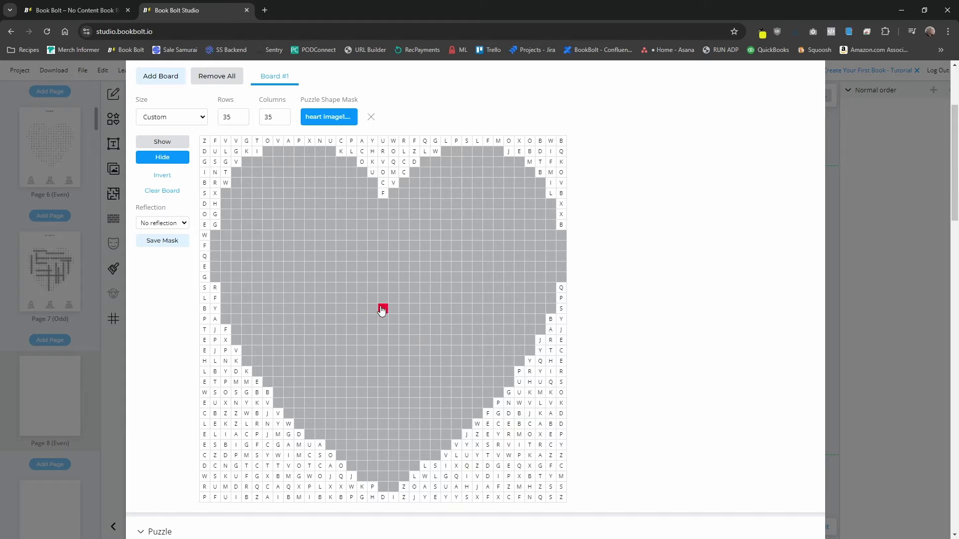
click(161, 177)
click(522, 91)
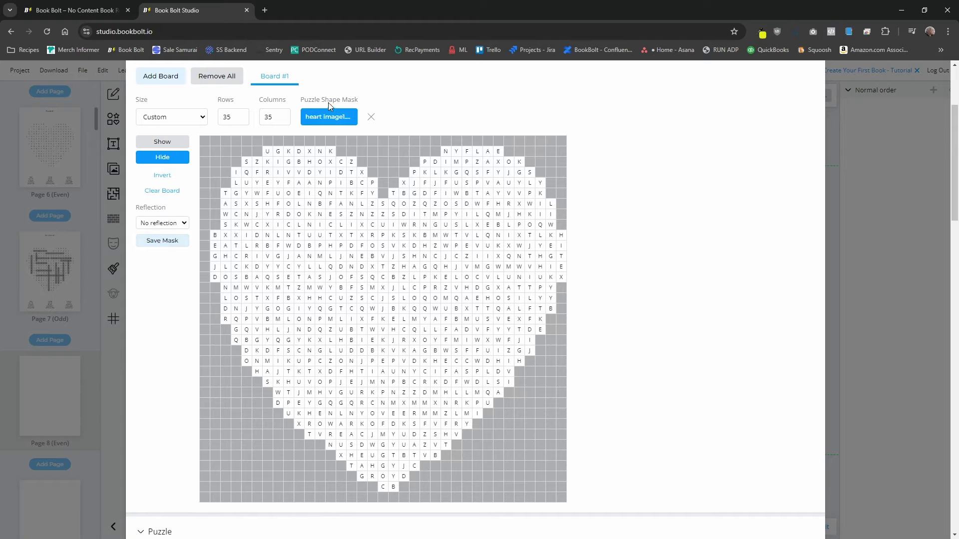
Save the edited heart mask to a file and generate the puzzle on page 8 with its solution on page 9
click(165, 248)
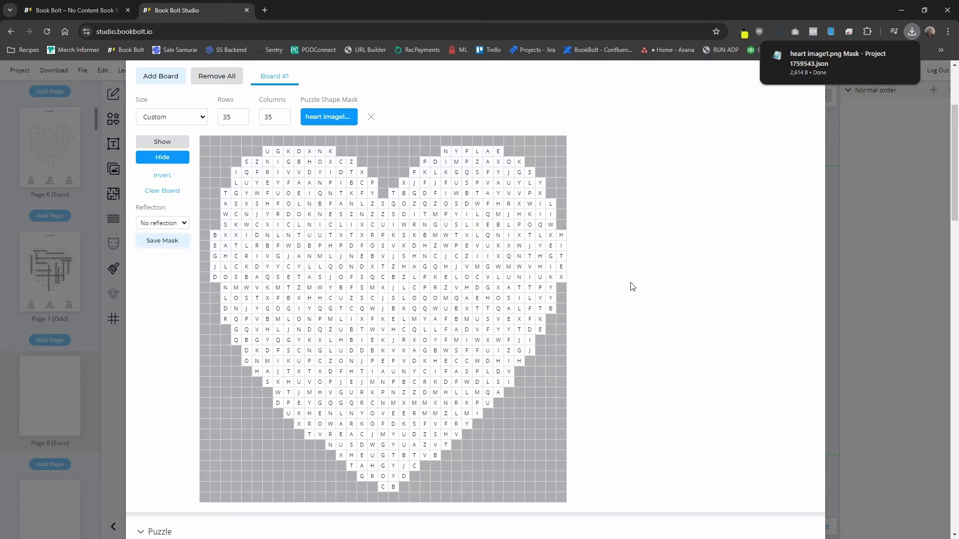
scroll(634, 297, down, 10)
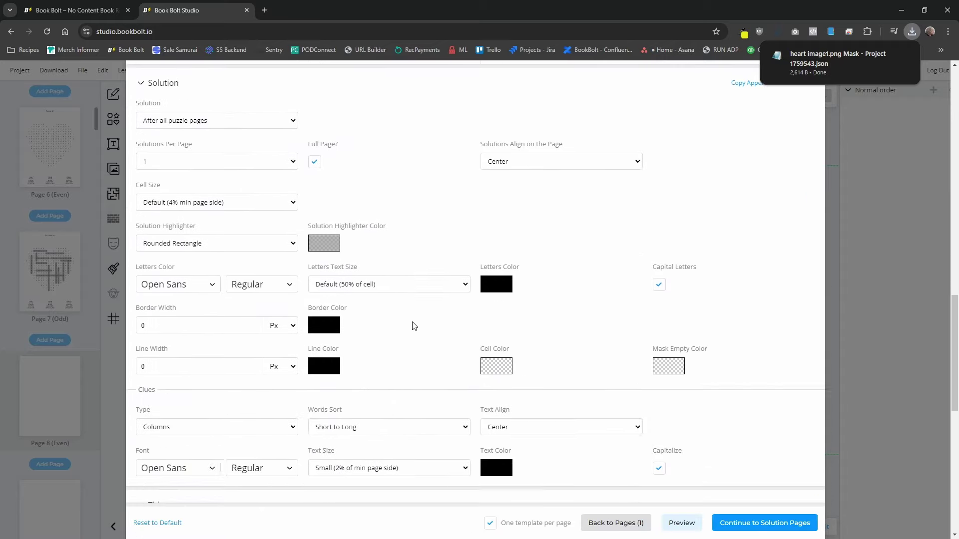
scroll(414, 325, down, 10)
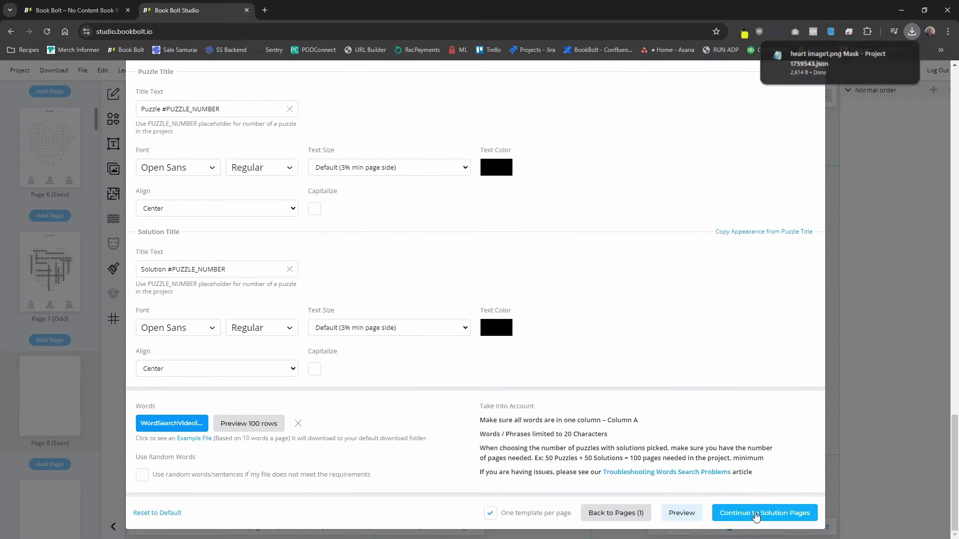
click(755, 516)
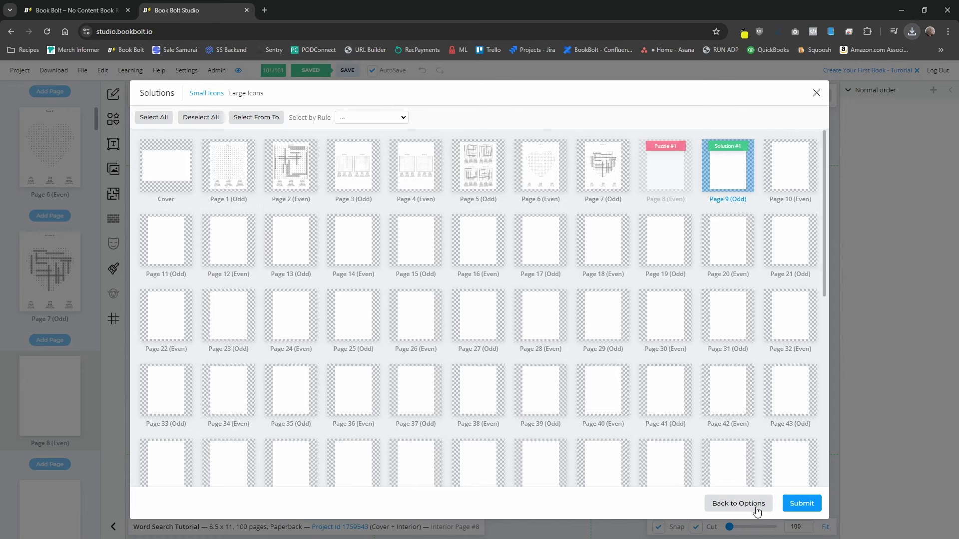
click(810, 502)
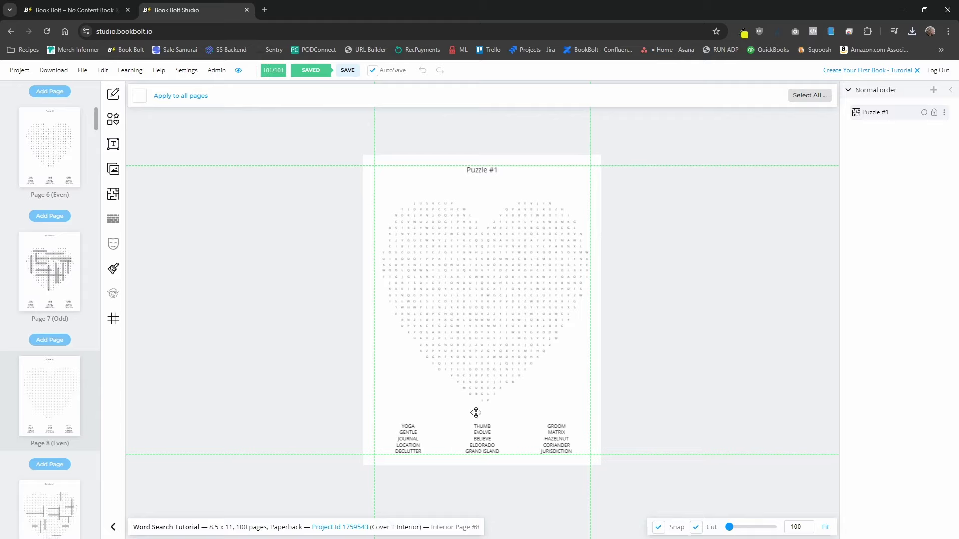
scroll(50, 407, down, 3)
click(46, 380)
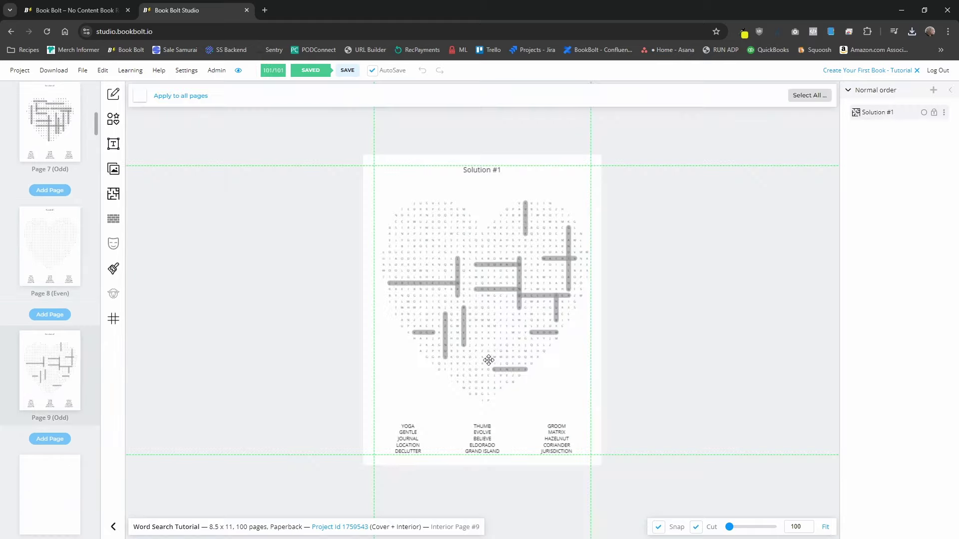
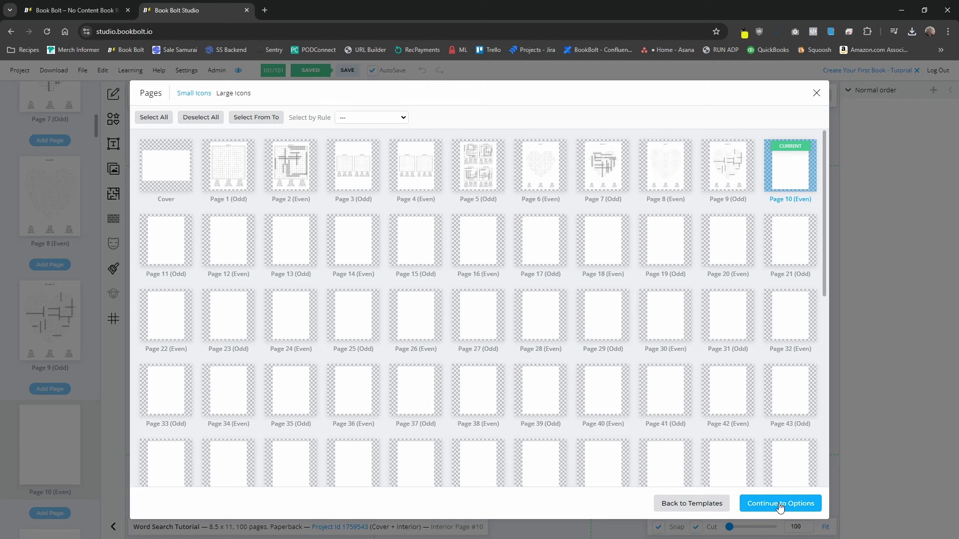
Proceed to the Words Search Custom options for page 10 and clear the heart mask from Board #1
click(780, 506)
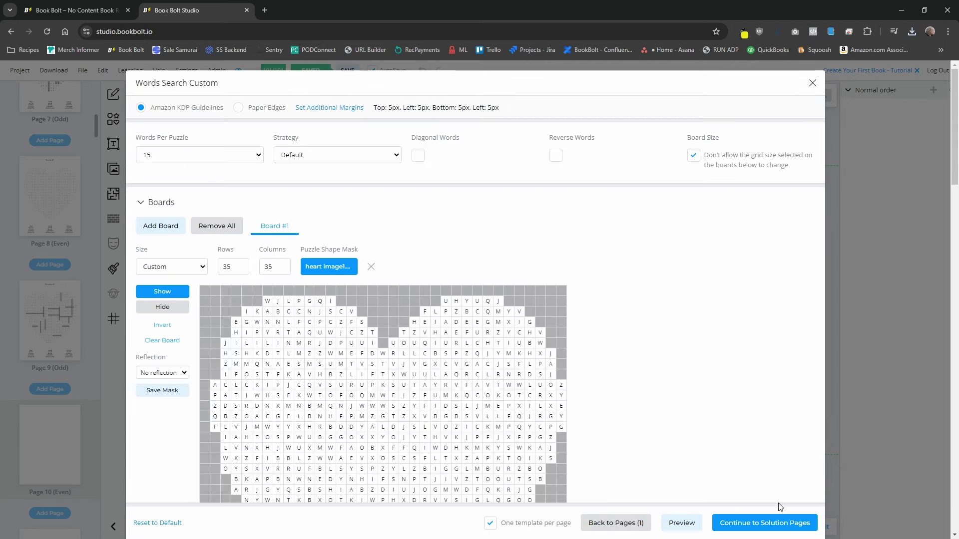
scroll(667, 304, down, 1)
scroll(668, 303, down, 1)
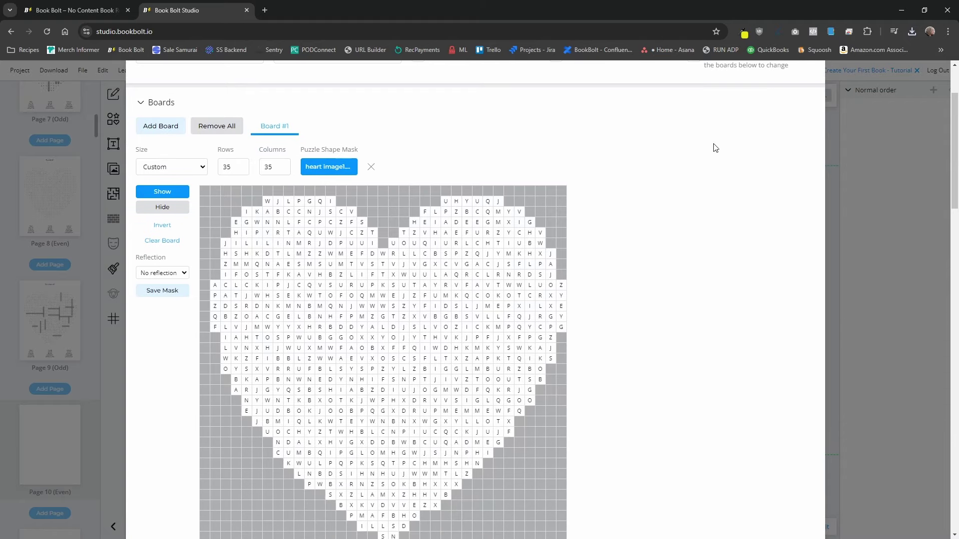
click(371, 167)
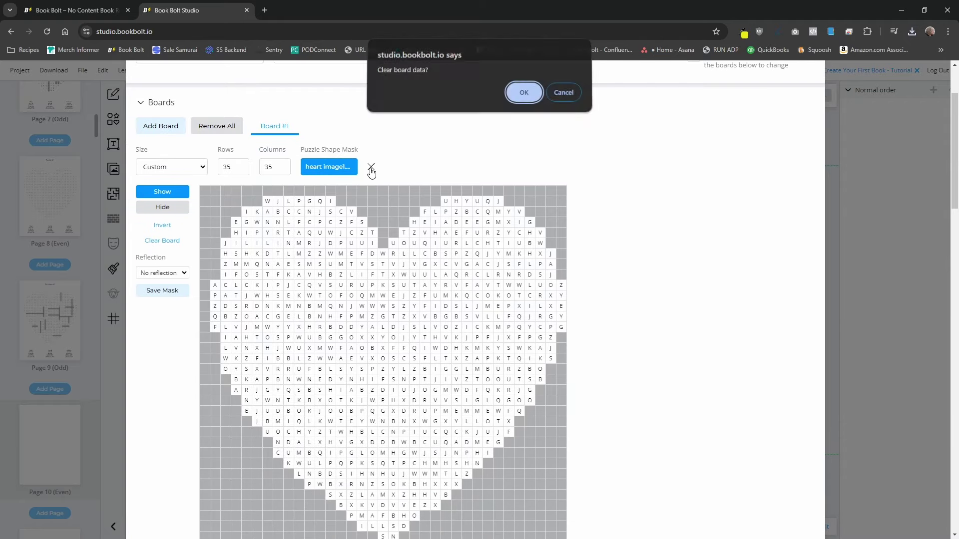
click(522, 92)
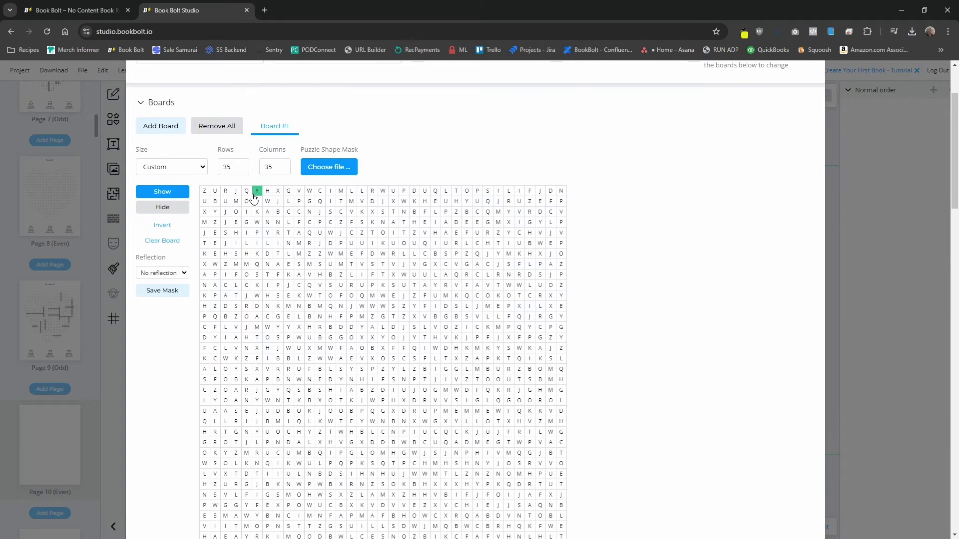
Set Board #1 to a custom size of 25 rows by 40 columns
scroll(266, 203, down, 1)
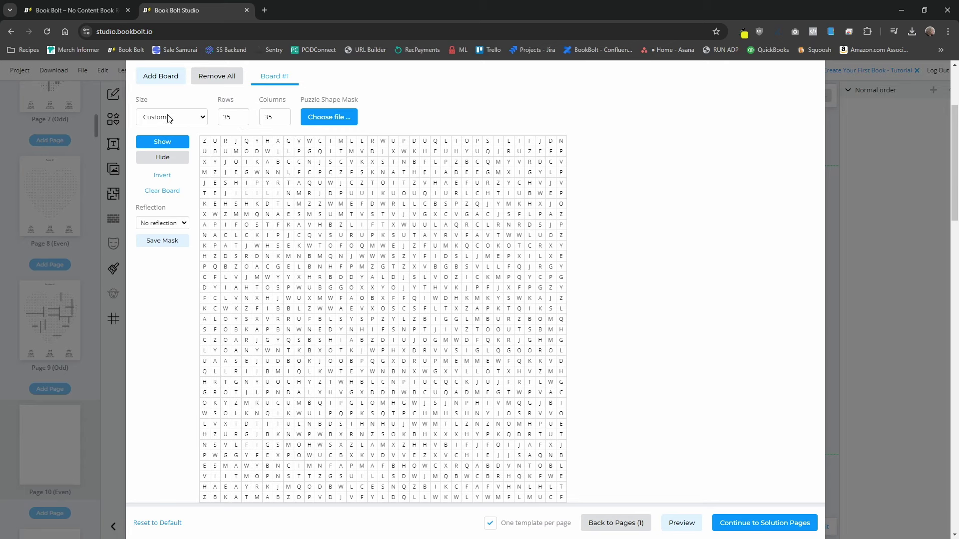
click(225, 117)
double_click(224, 117)
text(25)
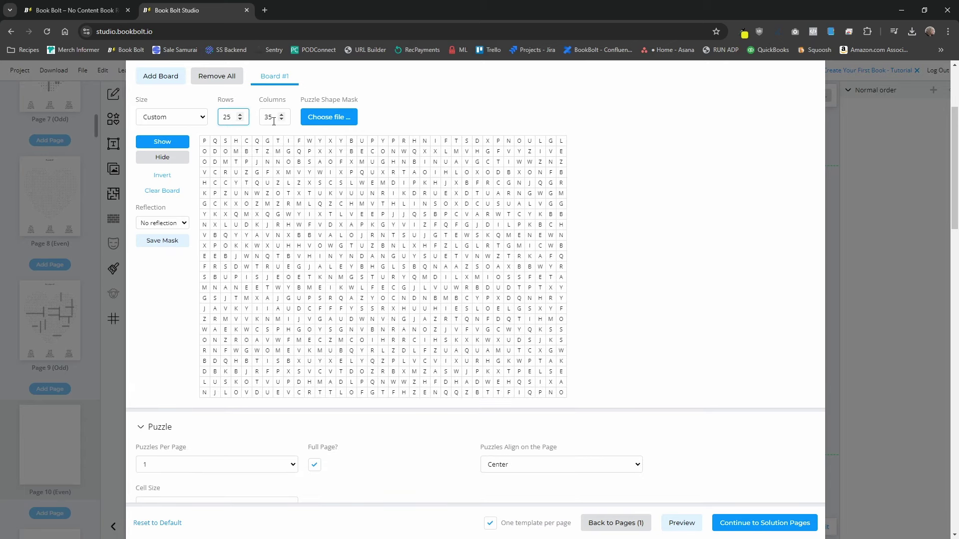
double_click(265, 118)
text(40)
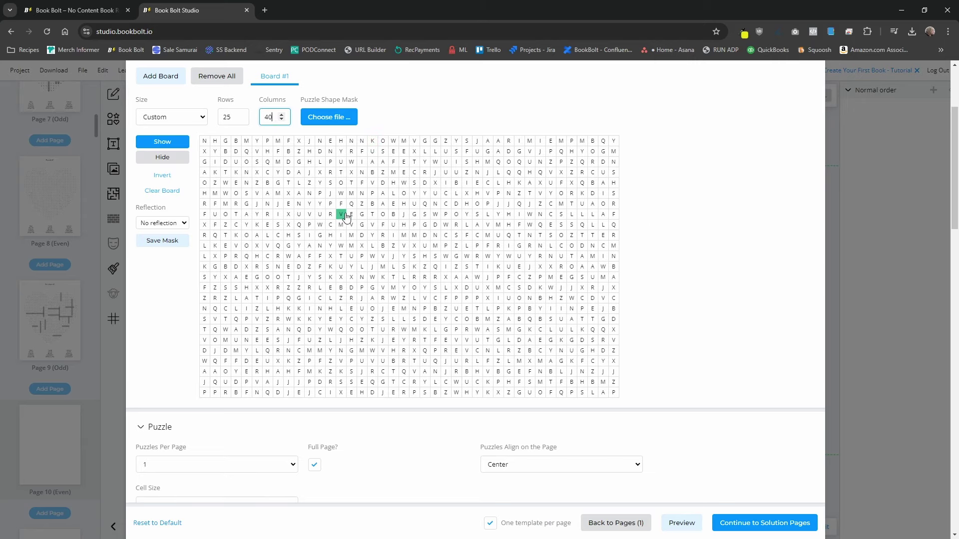
Hide cells forming a two-cell-wide vertical bar and the upper loop of a letter B near the board's left side
click(166, 159)
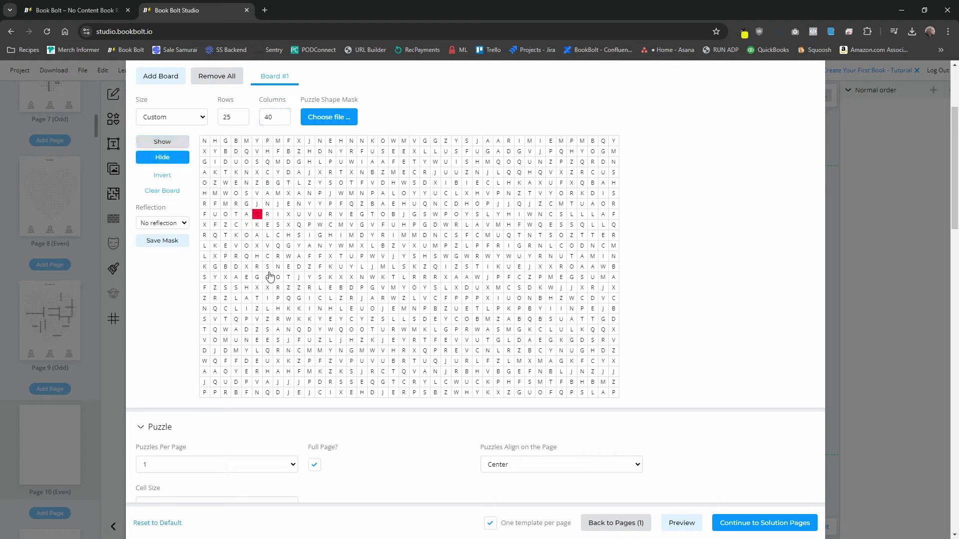
mouse_move(244, 155)
mouse_down()
mouse_move(254, 262)
mouse_move(246, 369)
mouse_move(256, 153)
mouse_move(256, 366)
mouse_up()
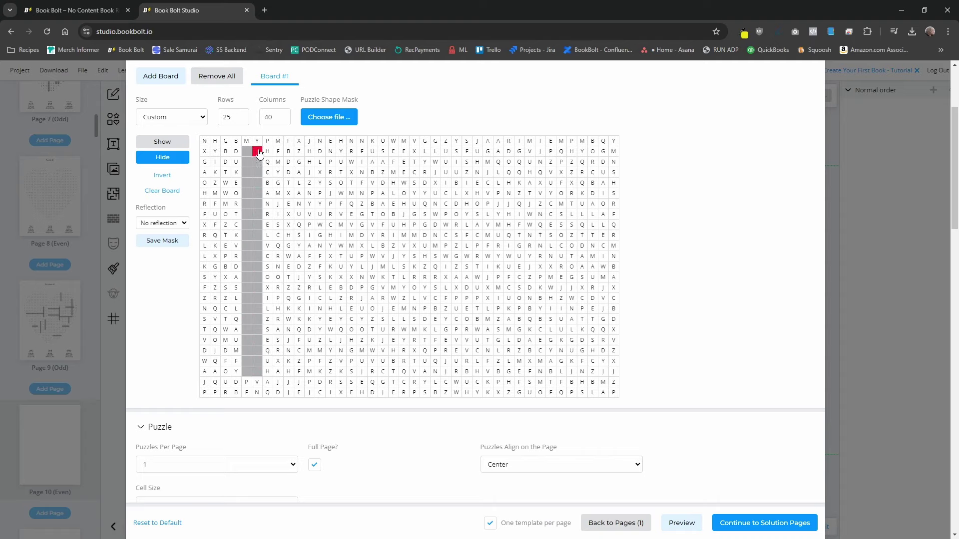
mouse_move(257, 151)
mouse_down()
mouse_move(320, 160)
mouse_move(341, 201)
mouse_move(301, 254)
mouse_move(266, 261)
mouse_move(326, 256)
mouse_move(345, 239)
mouse_move(352, 172)
mouse_move(317, 146)
mouse_move(336, 160)
mouse_move(352, 216)
mouse_move(285, 259)
mouse_up()
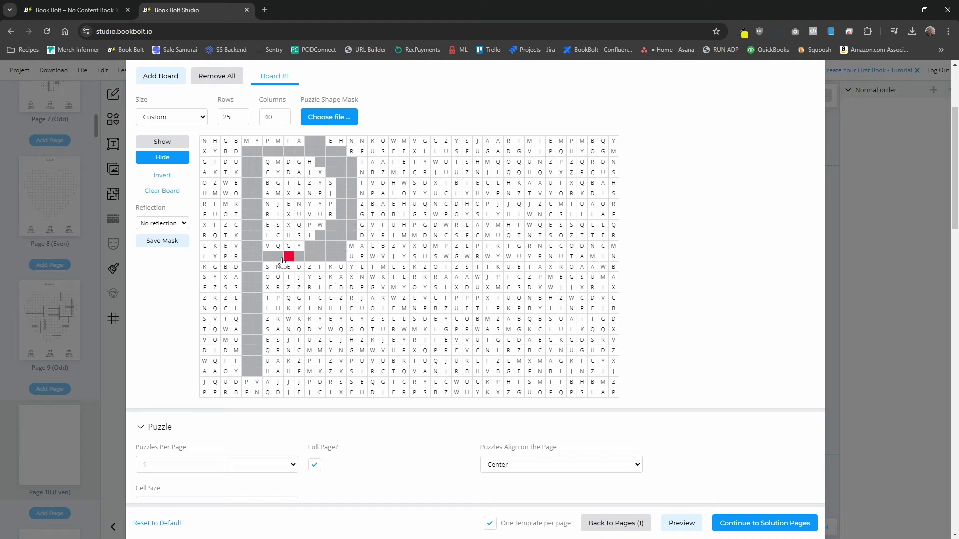
Restore the two stray hidden cells in the top row above the letter B
click(167, 143)
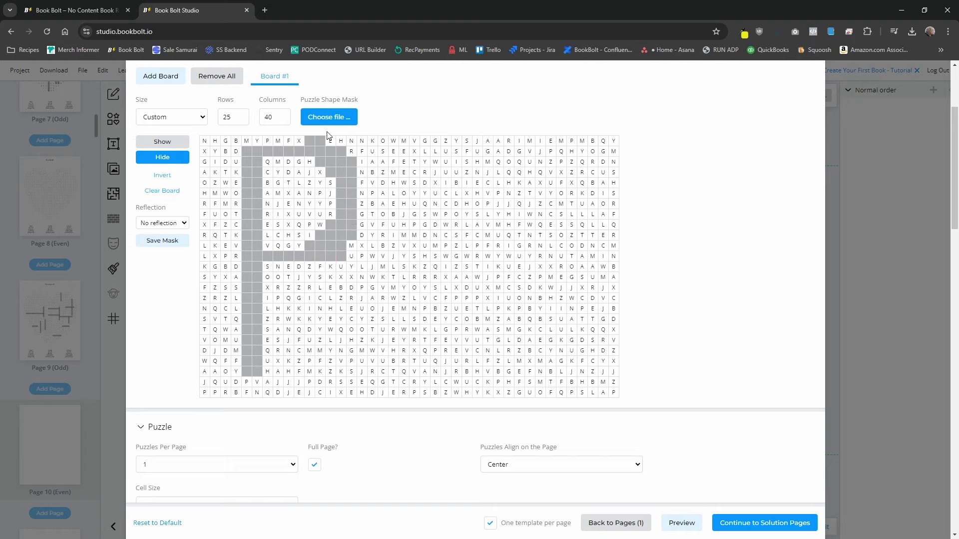
click(164, 159)
click(161, 143)
drag(307, 142, 341, 140)
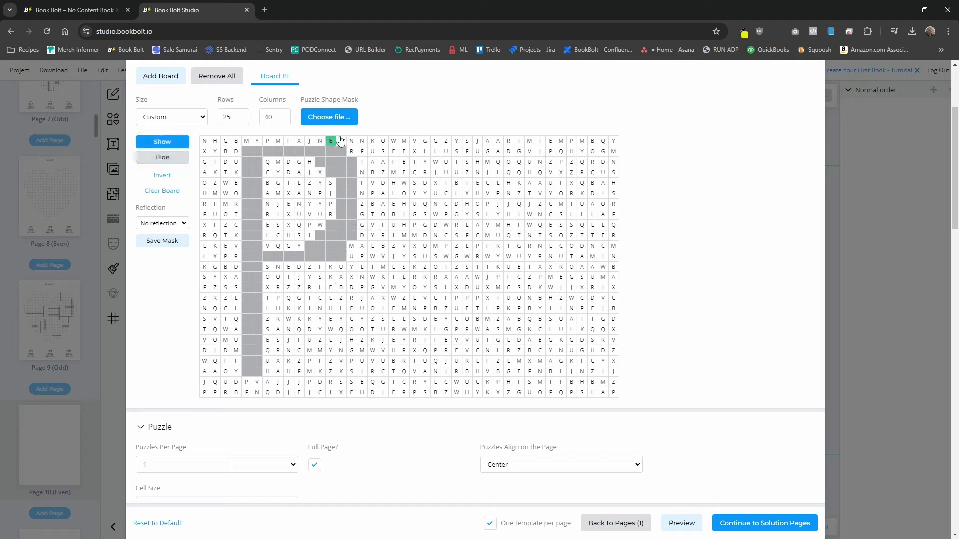
Hide cells forming the lower loop of the letter B and close the template options
click(165, 158)
mouse_move(310, 266)
mouse_down()
mouse_move(332, 266)
mouse_move(343, 349)
mouse_move(280, 371)
mouse_move(314, 372)
mouse_move(359, 314)
mouse_move(329, 266)
mouse_move(349, 340)
mouse_move(292, 377)
mouse_move(257, 364)
mouse_move(310, 346)
mouse_up()
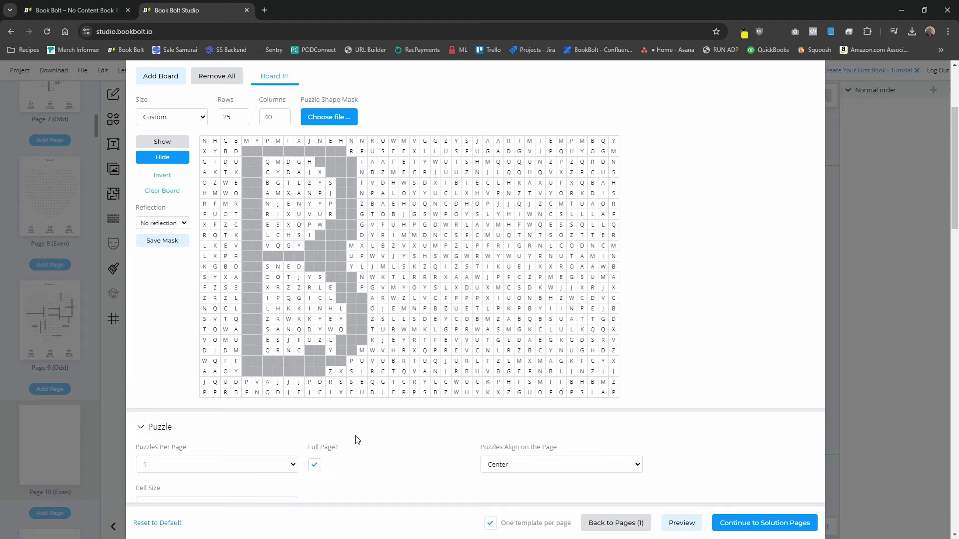
scroll(364, 434, up, 5)
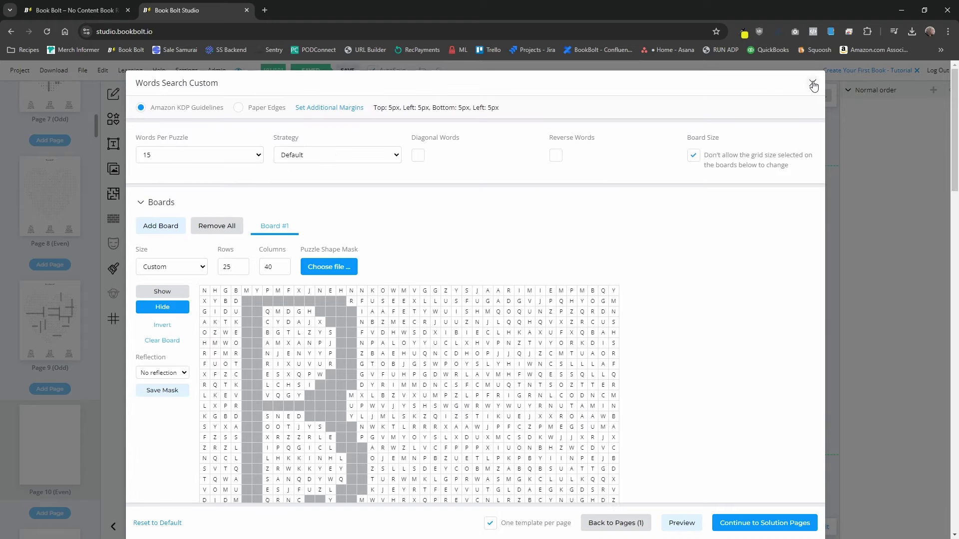
click(810, 75)
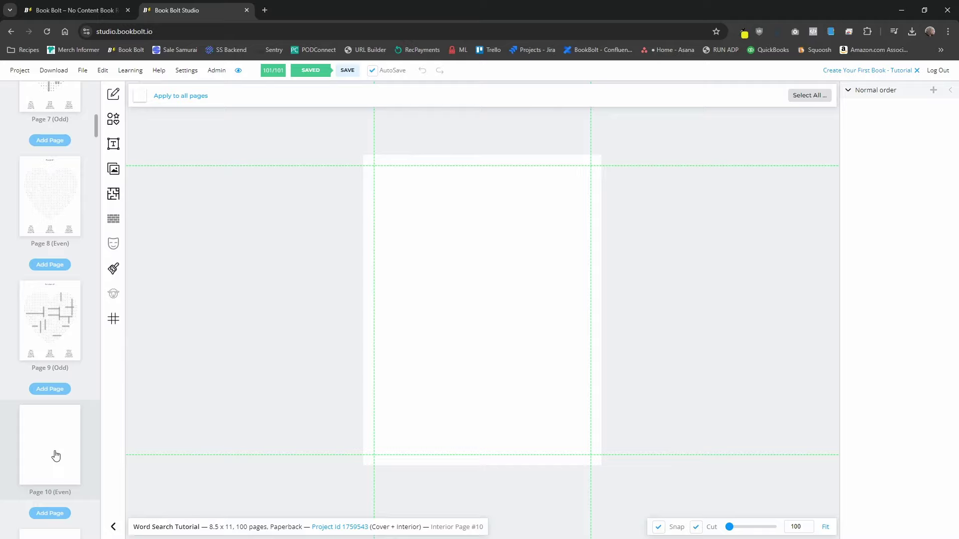
Start the Words Search Custom template on pages 10 through 15 and proceed to its options
click(117, 196)
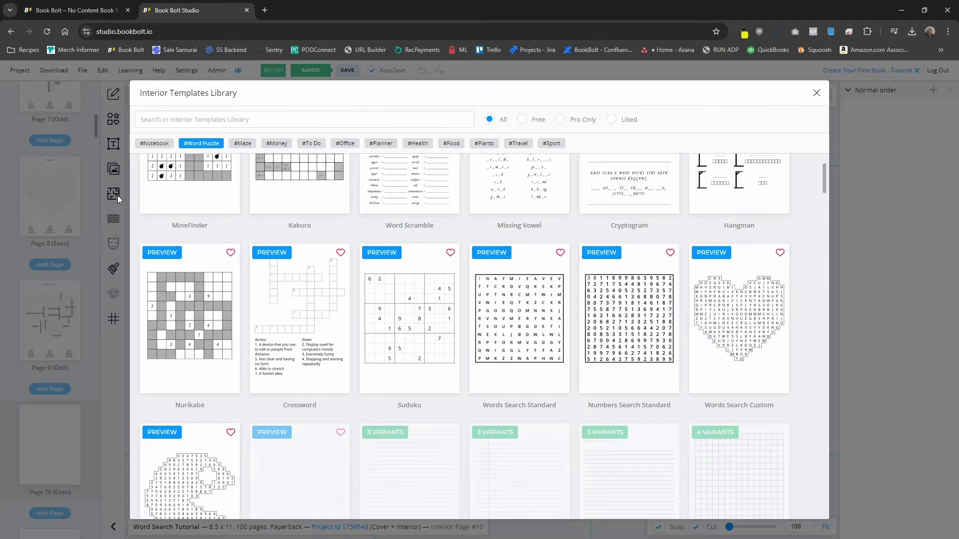
click(729, 324)
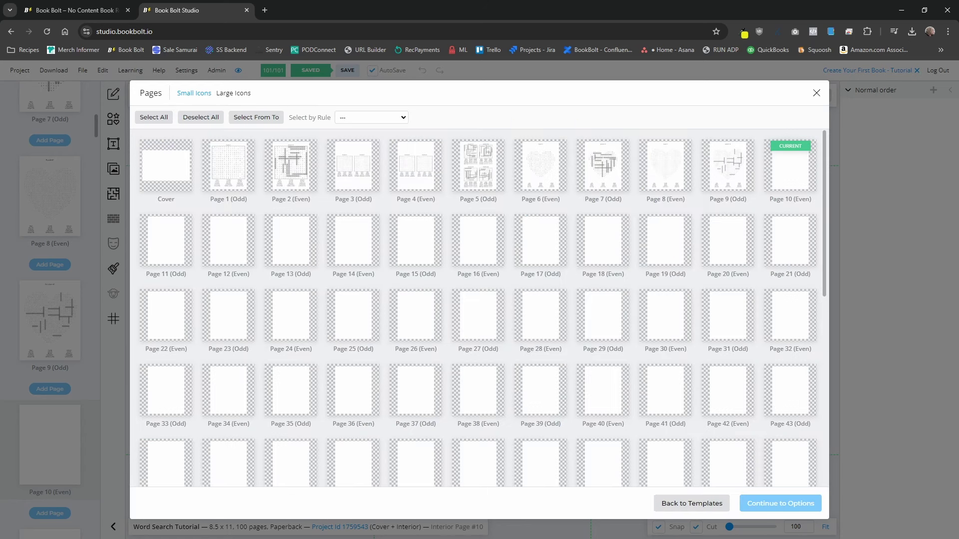
click(783, 171)
click(161, 247)
click(229, 248)
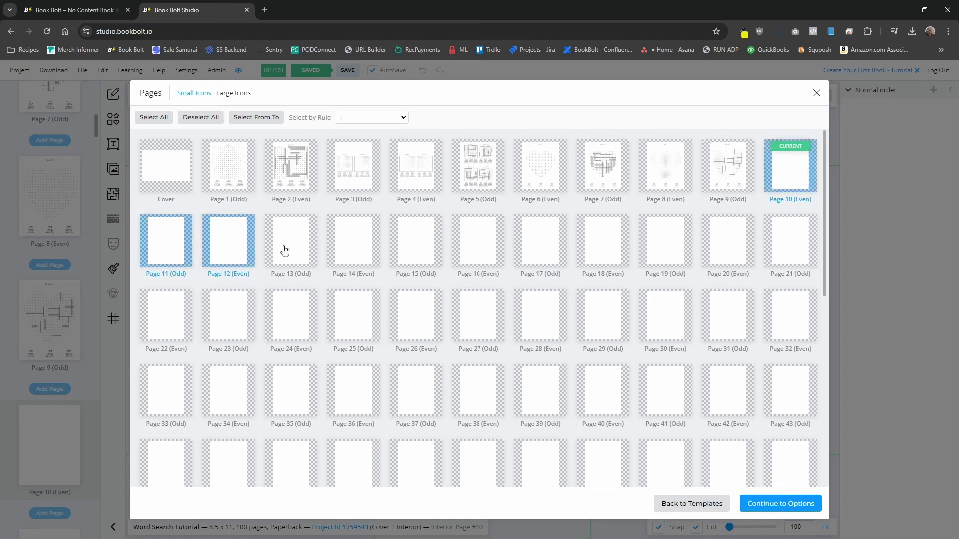
click(285, 250)
click(353, 250)
click(432, 256)
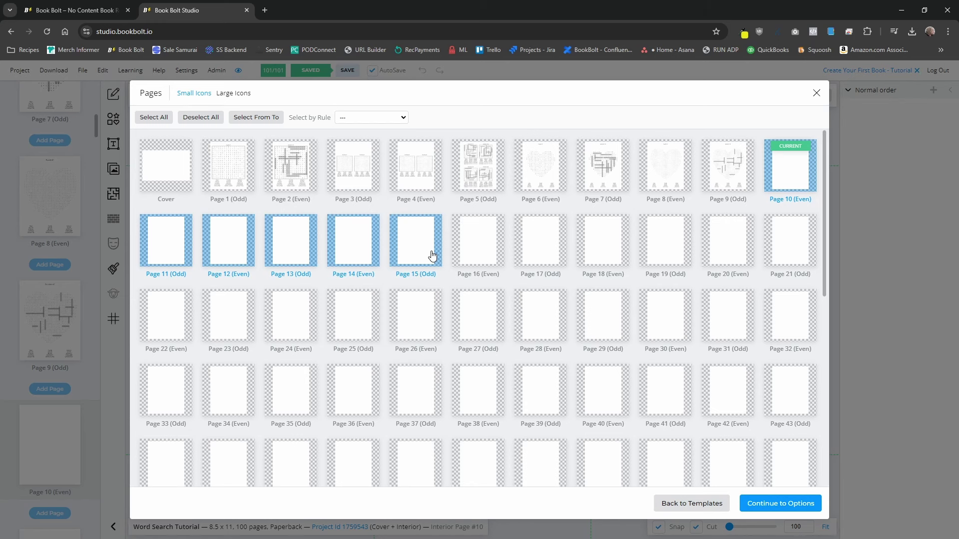
click(789, 508)
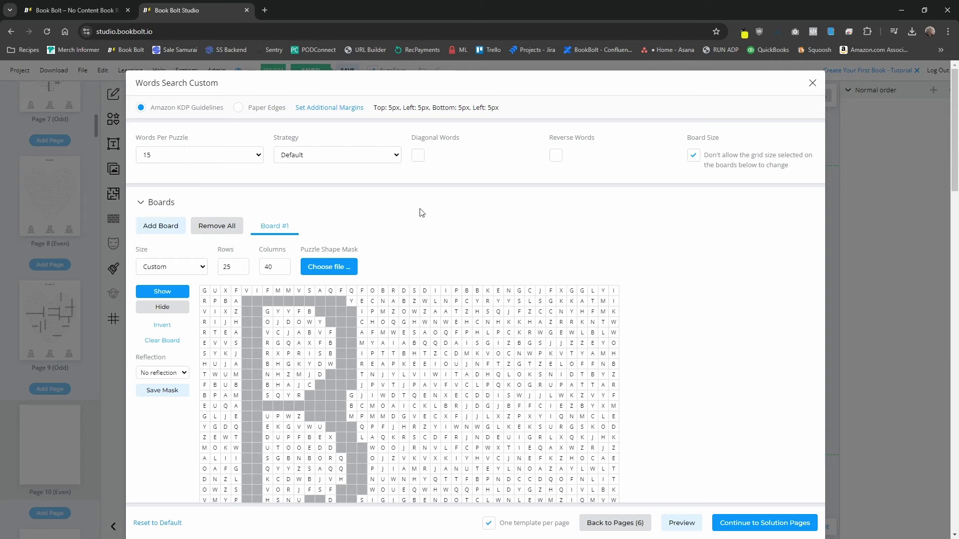
Add a second board to the Words Search Custom template
scroll(484, 235, down, 1)
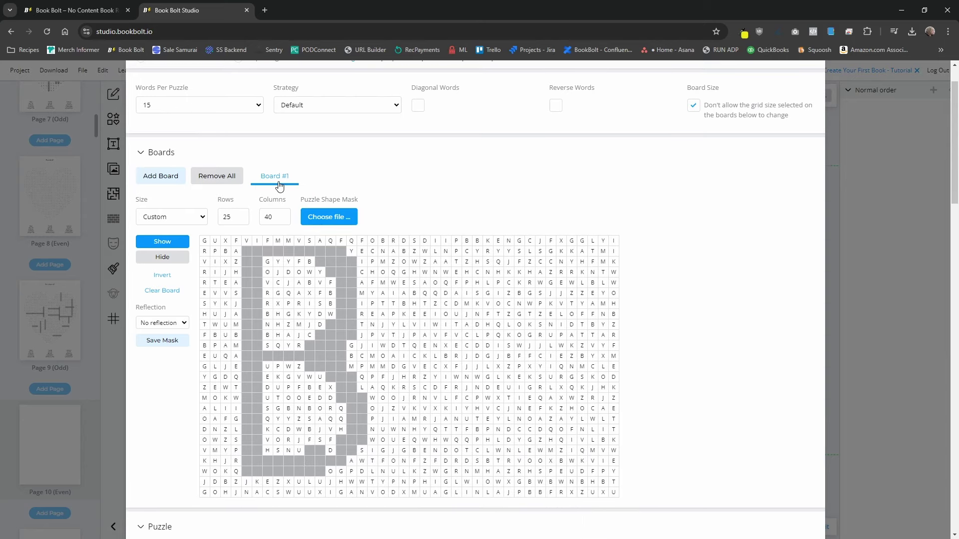
click(151, 184)
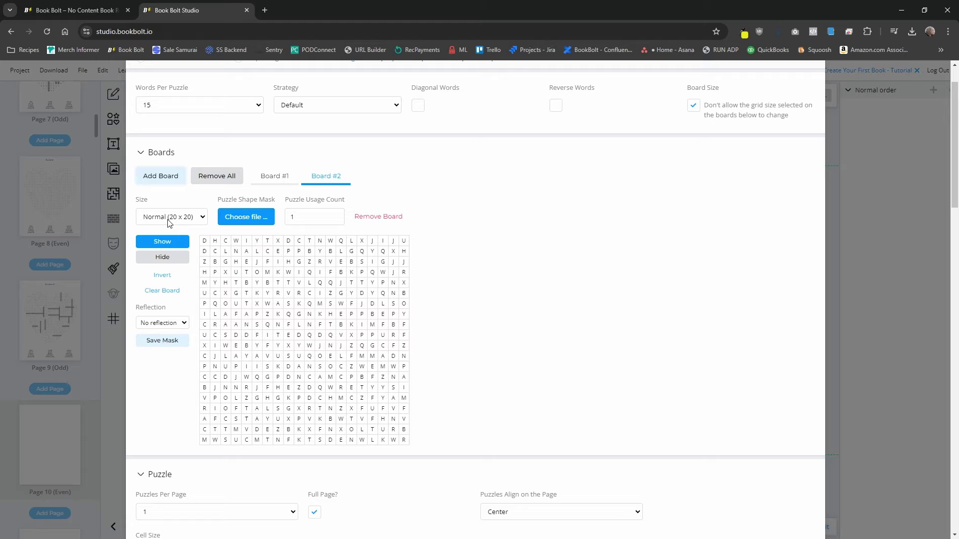
Load the heart image as the puzzle shape mask for Board #2 and compare it with Board #1
click(262, 215)
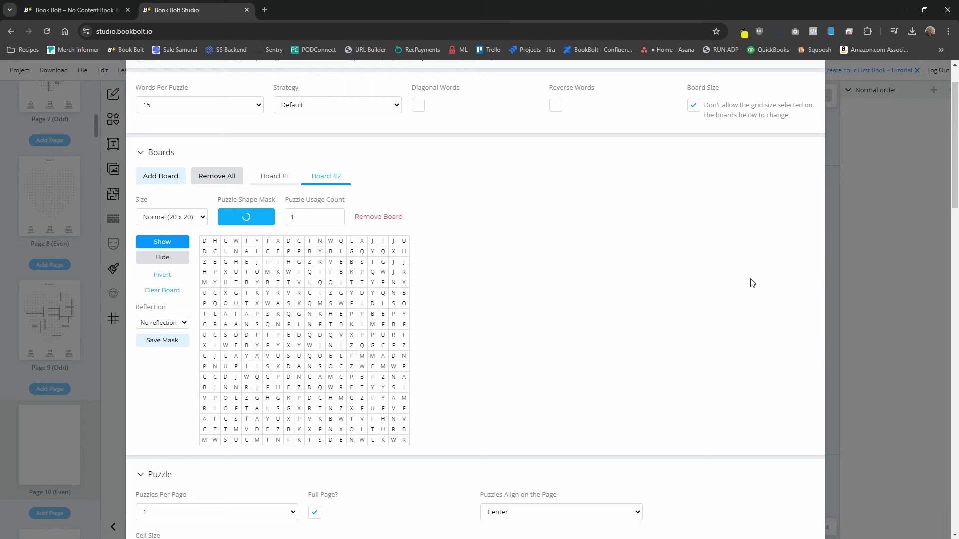
click(269, 178)
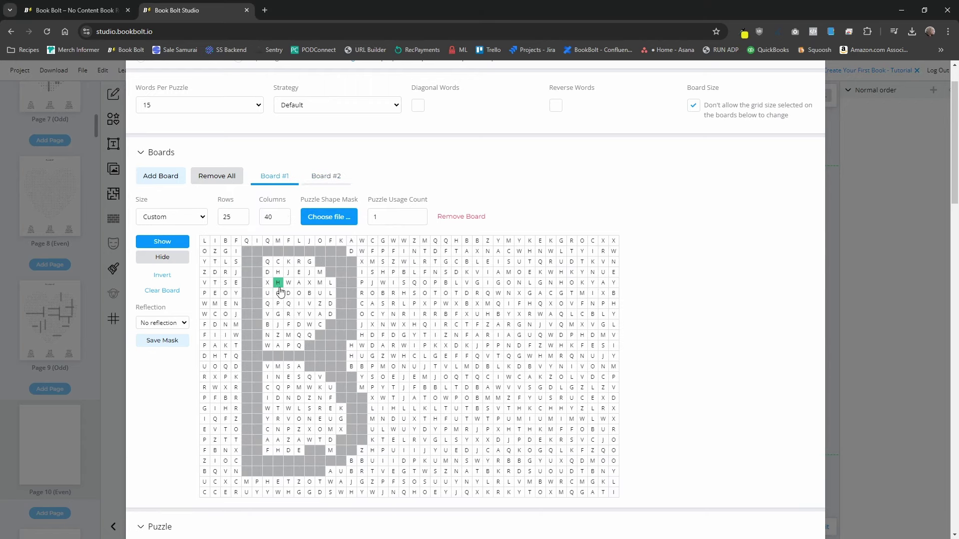
click(323, 181)
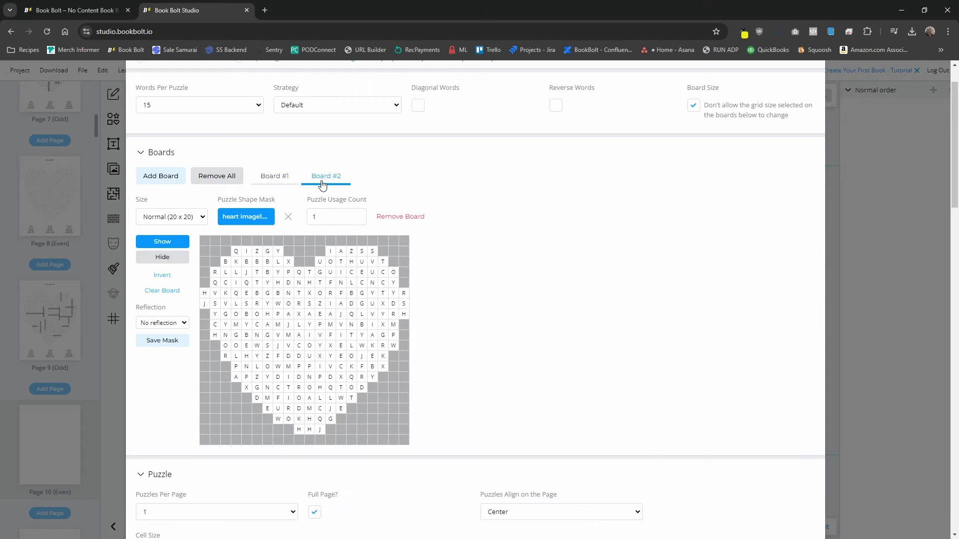
Add a third board without a shape mask and look through the settings of all three boards
click(160, 178)
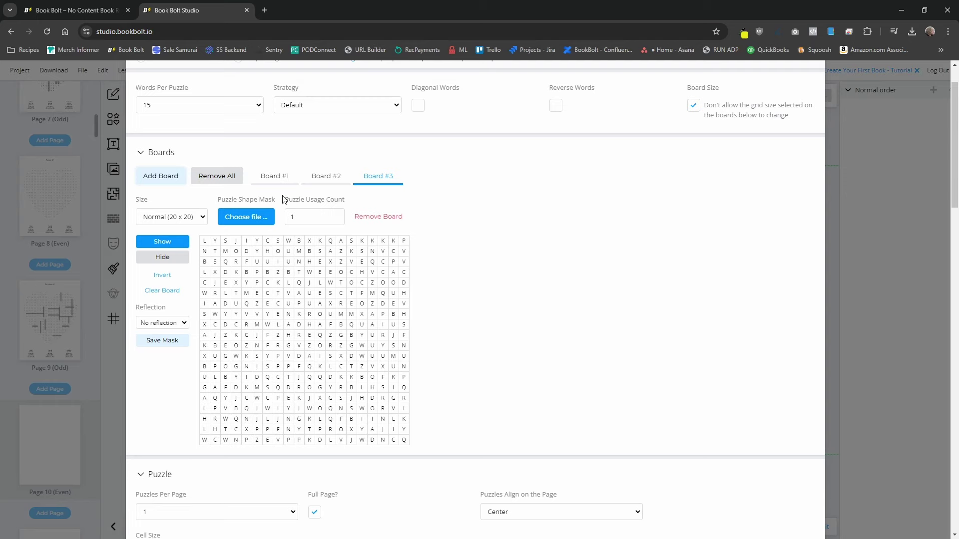
click(275, 177)
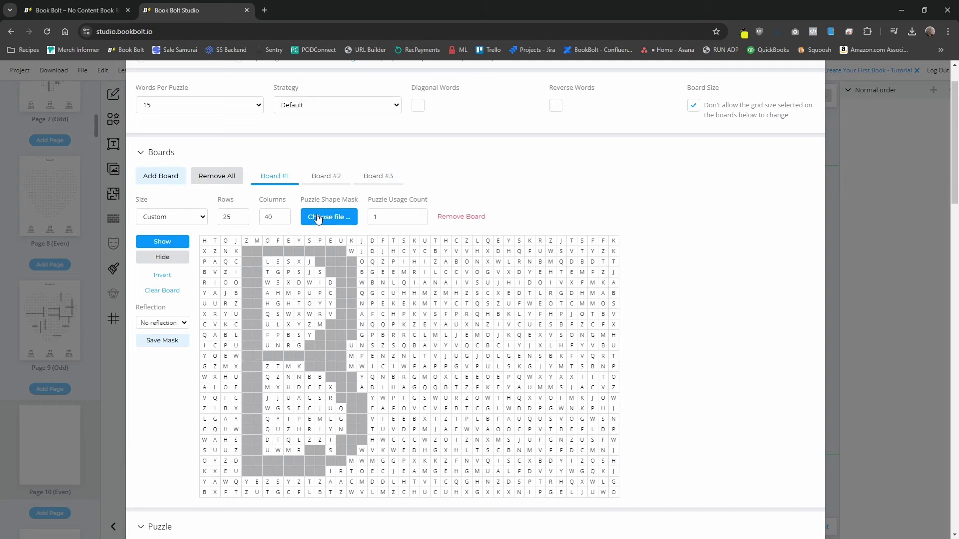
click(328, 179)
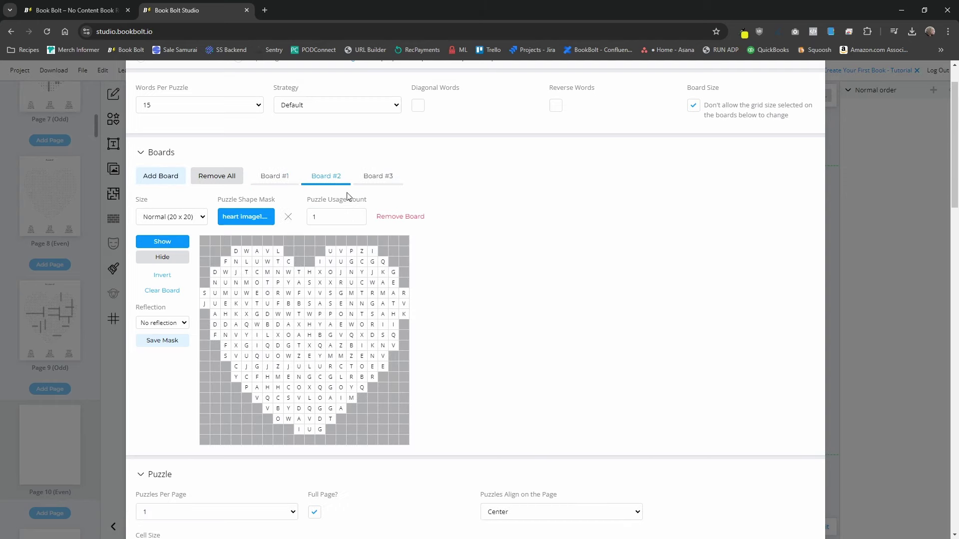
click(378, 181)
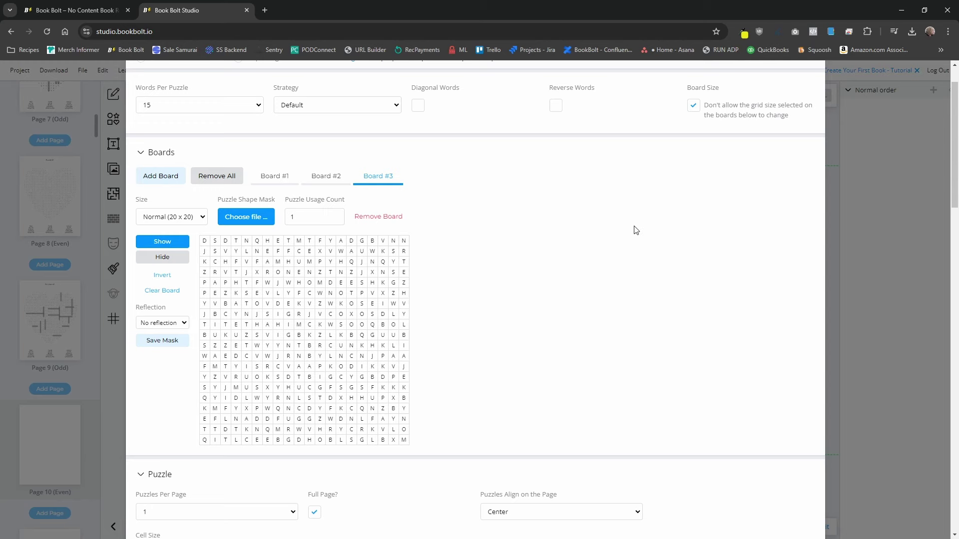
click(275, 185)
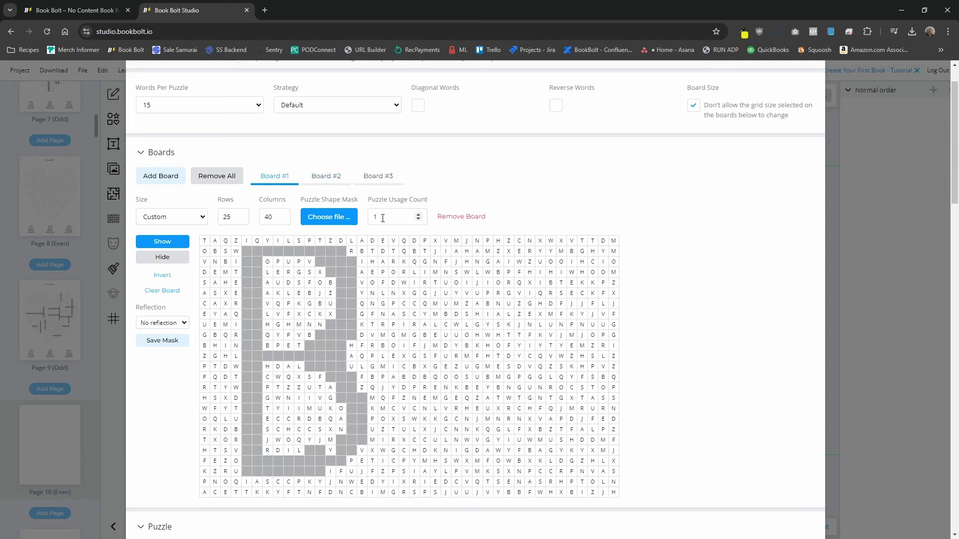
click(325, 181)
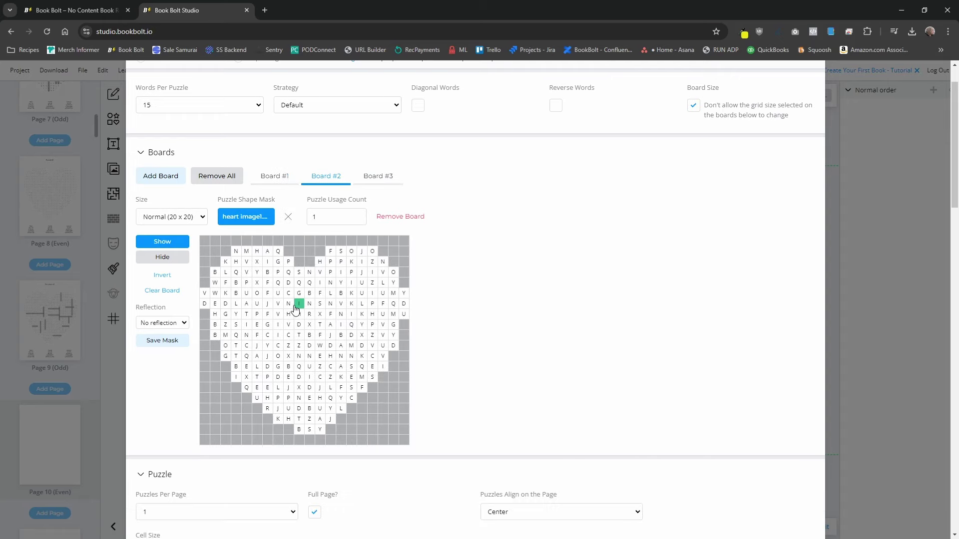
click(377, 181)
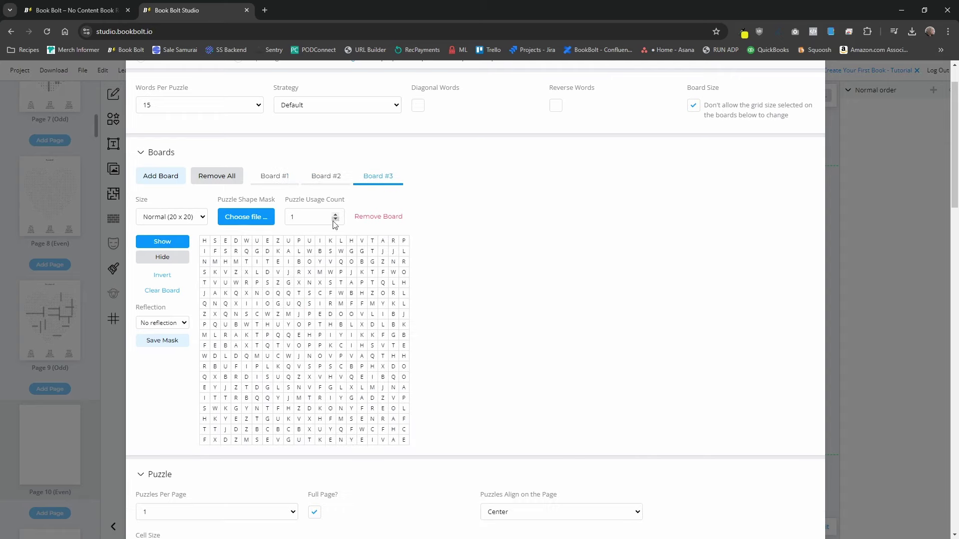
Set the puzzle usage count to 3 for Board #1, 2 for Board #2 and 2 for Board #3
click(275, 178)
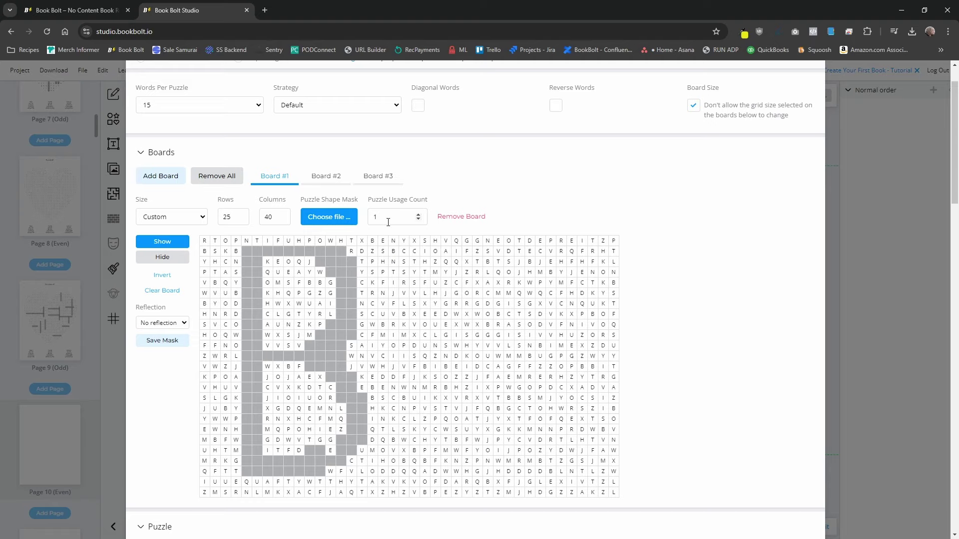
double_click(371, 216)
click(331, 178)
double_click(313, 216)
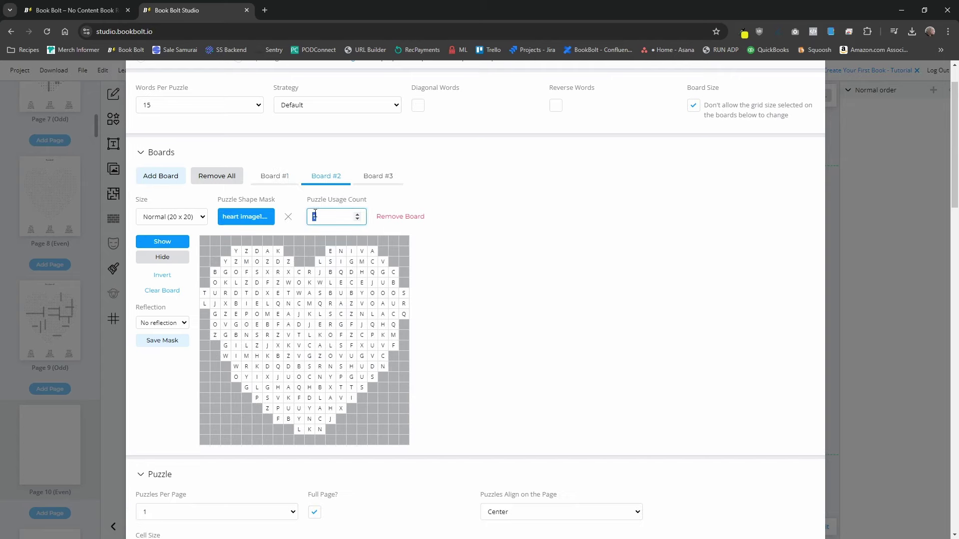
click(381, 179)
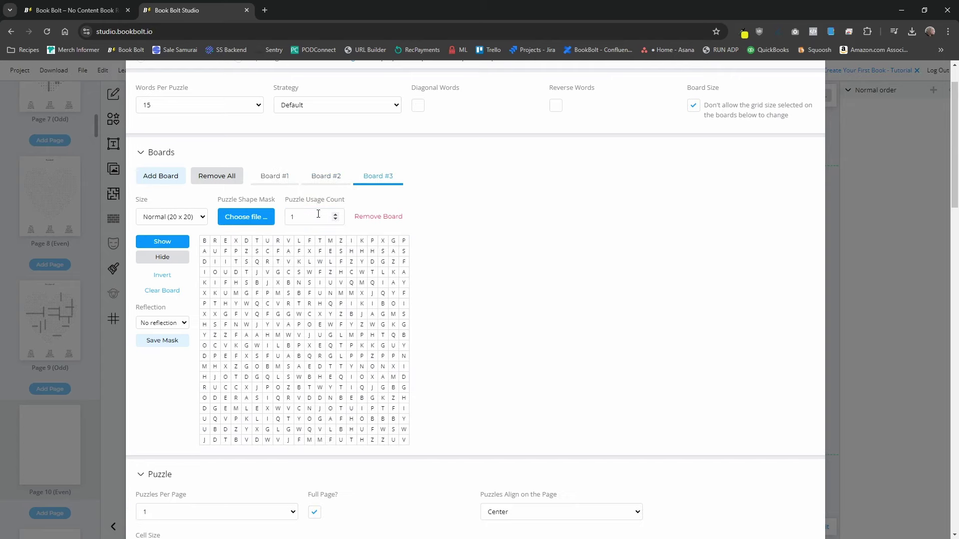
double_click(320, 217)
text(2)
Check the usage counts of Boards #1 and #2 and set Board #3's puzzle usage count to 1
click(273, 181)
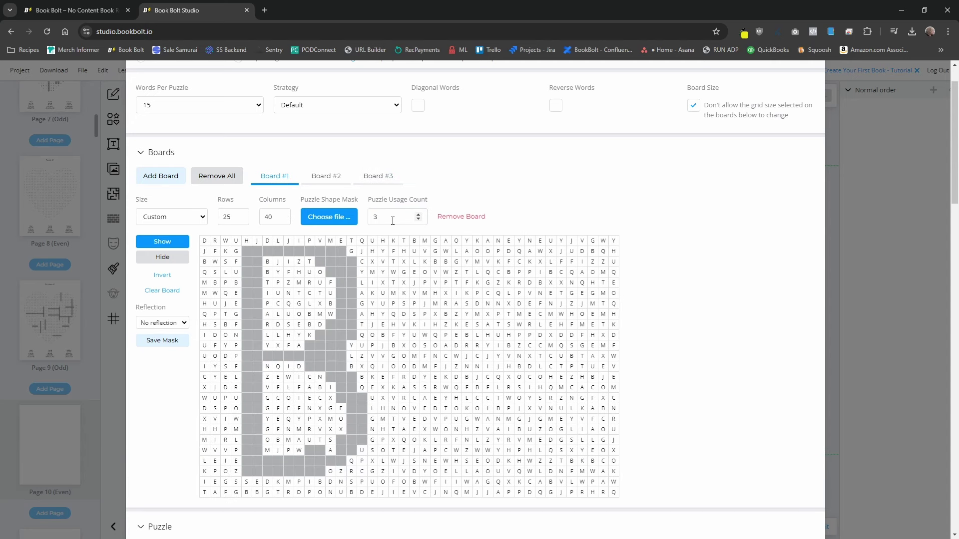
click(335, 178)
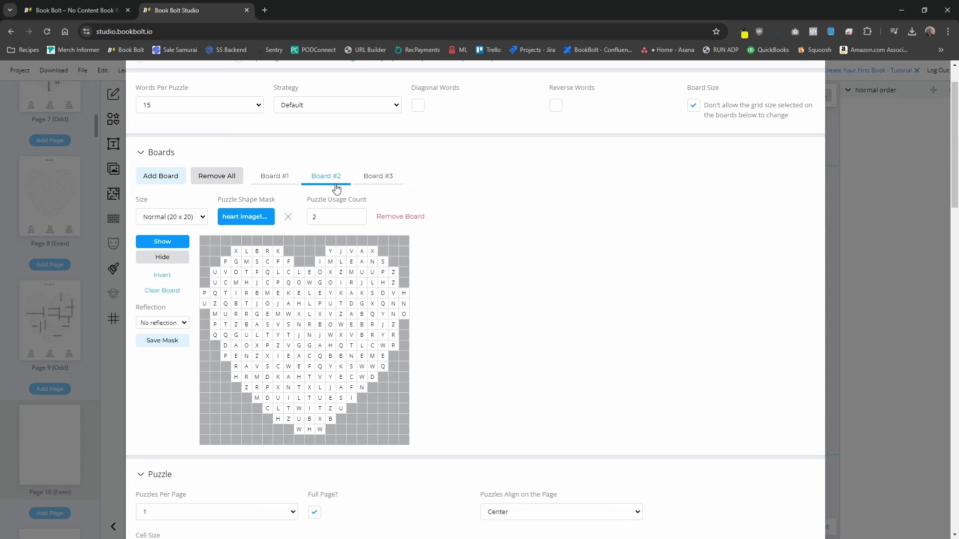
click(384, 178)
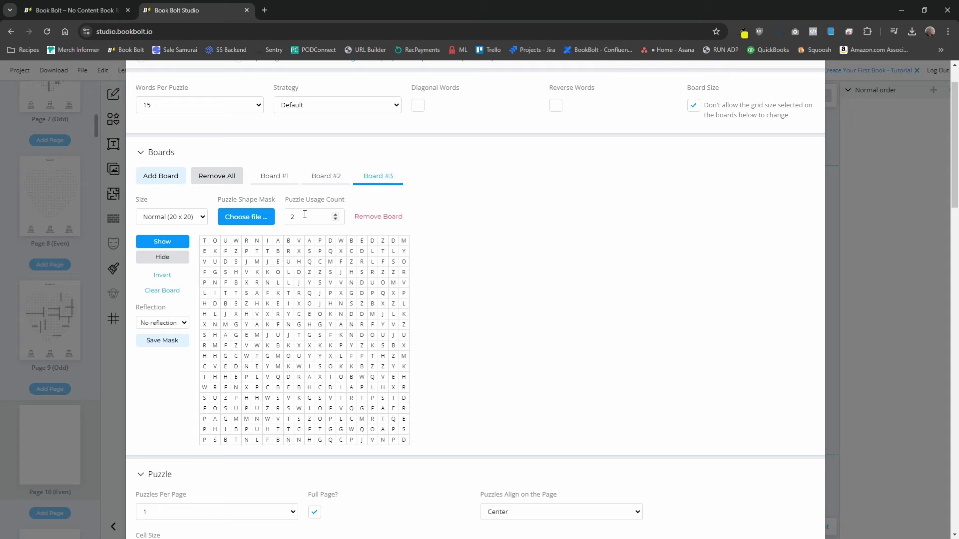
drag(296, 216, 281, 225)
text(1)
Recheck the usage counts of all boards and generate the puzzles with their solutions on pages 16 through 21
scroll(615, 271, down, 1)
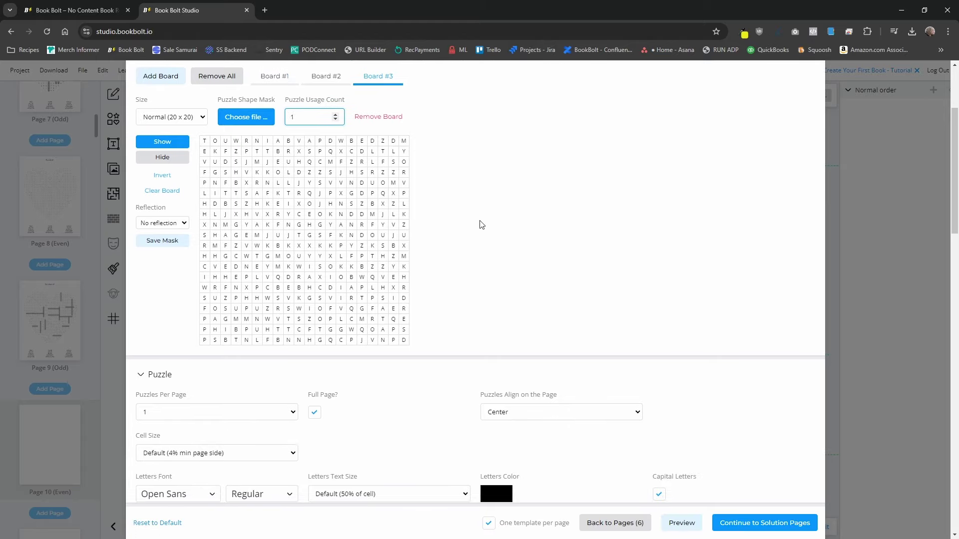
click(285, 83)
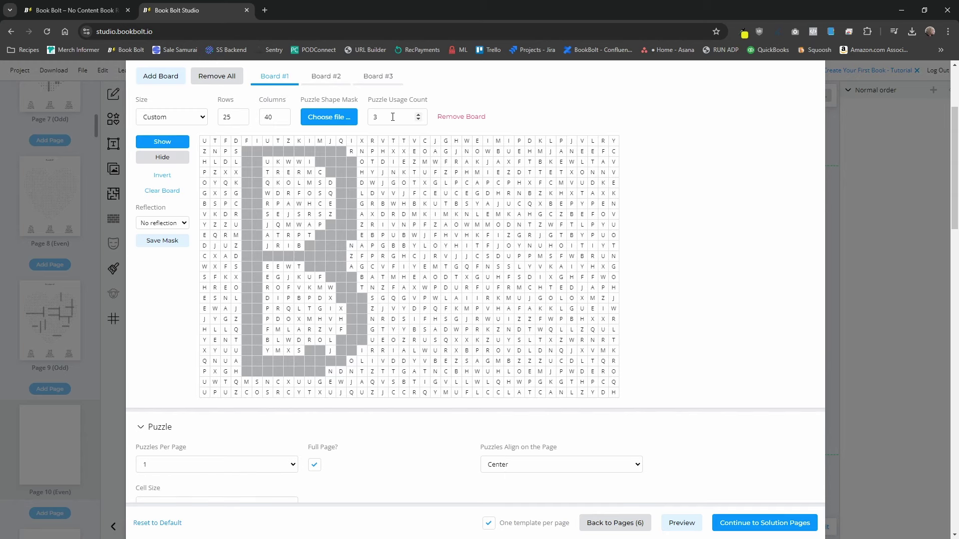
click(328, 84)
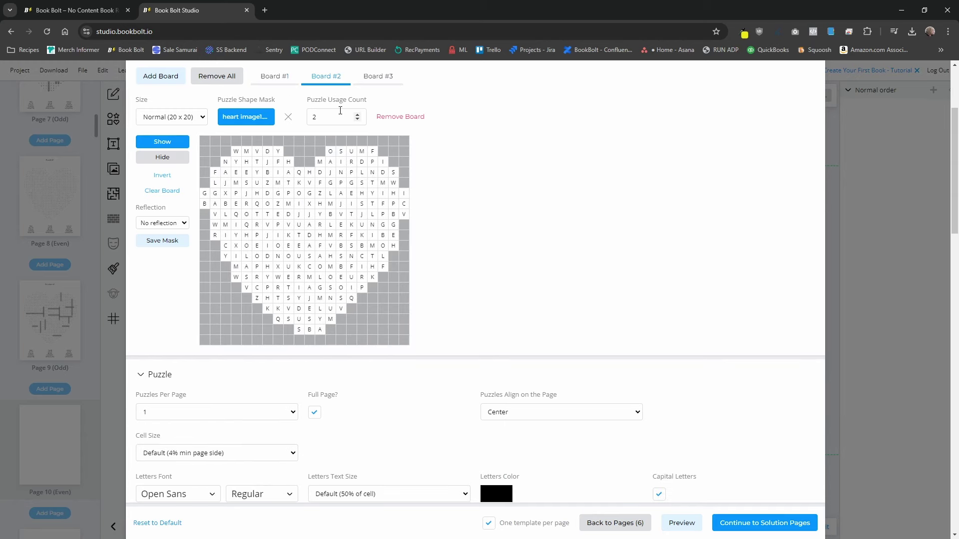
click(374, 86)
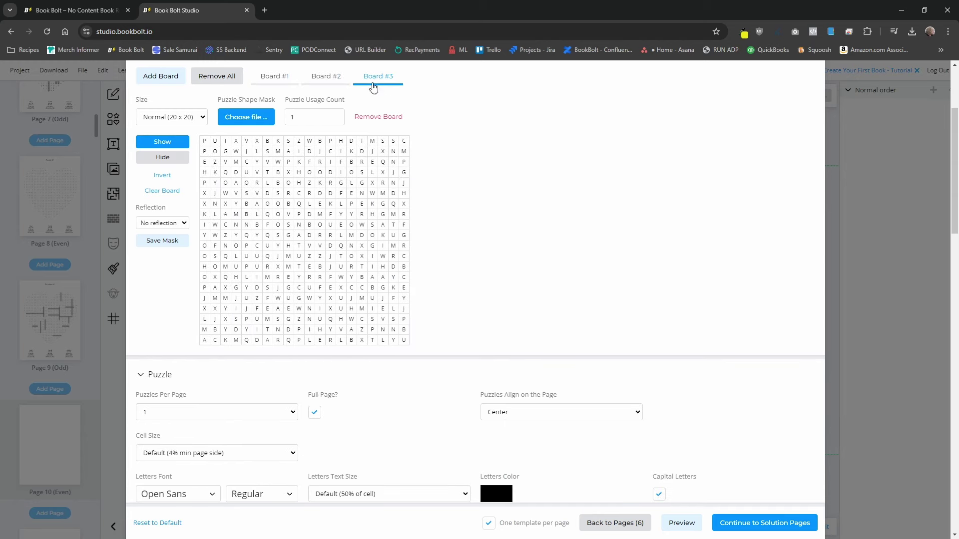
click(757, 528)
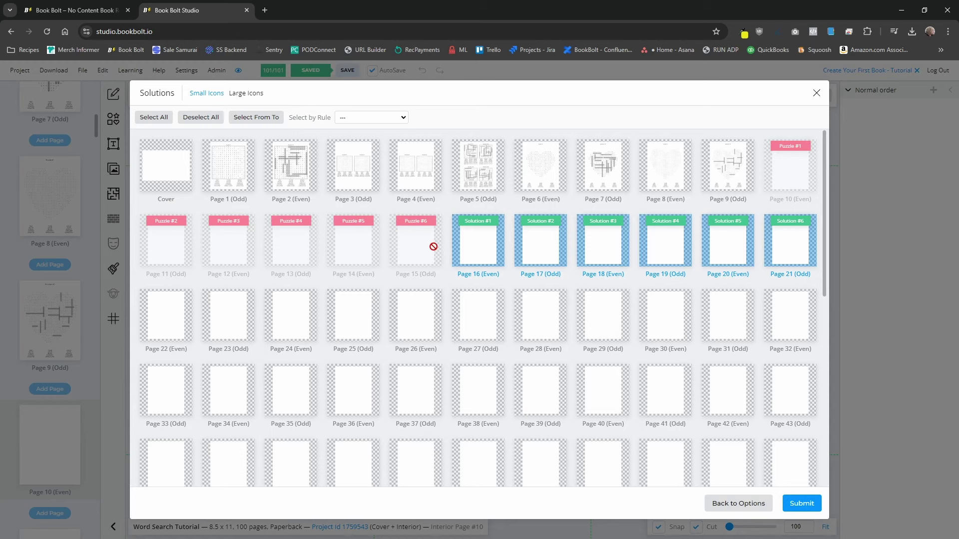
click(797, 505)
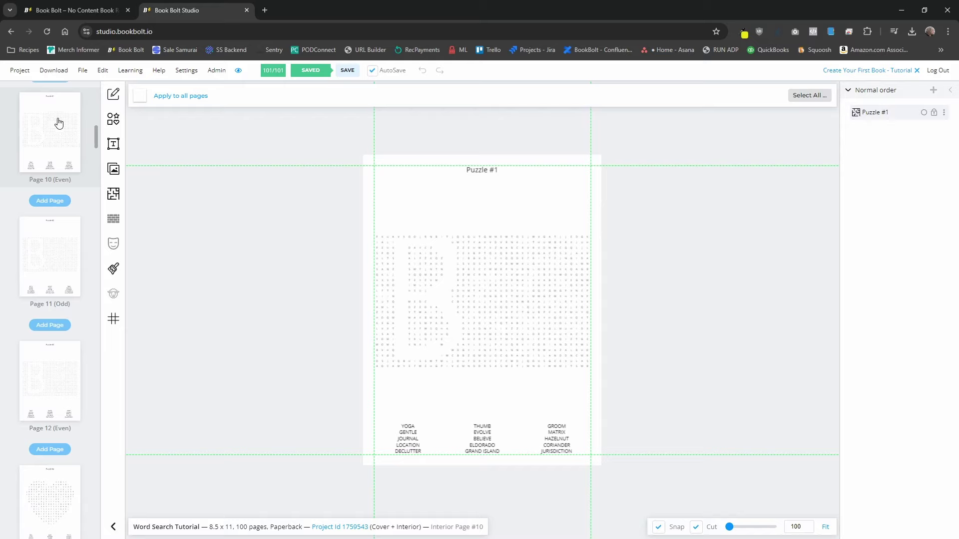
Review the generated puzzles on pages 10 through 15 and the solutions on pages 16 through 21
click(45, 275)
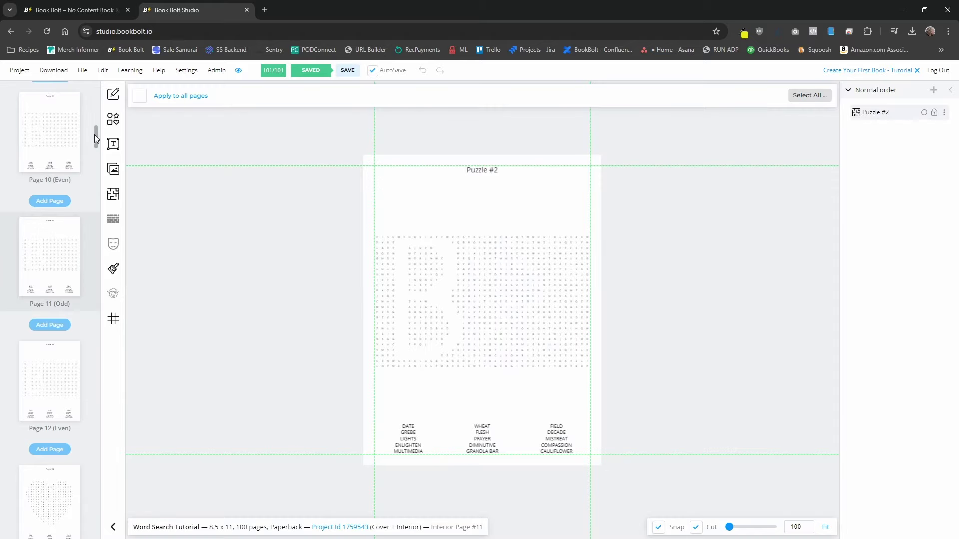
scroll(84, 230, down, 6)
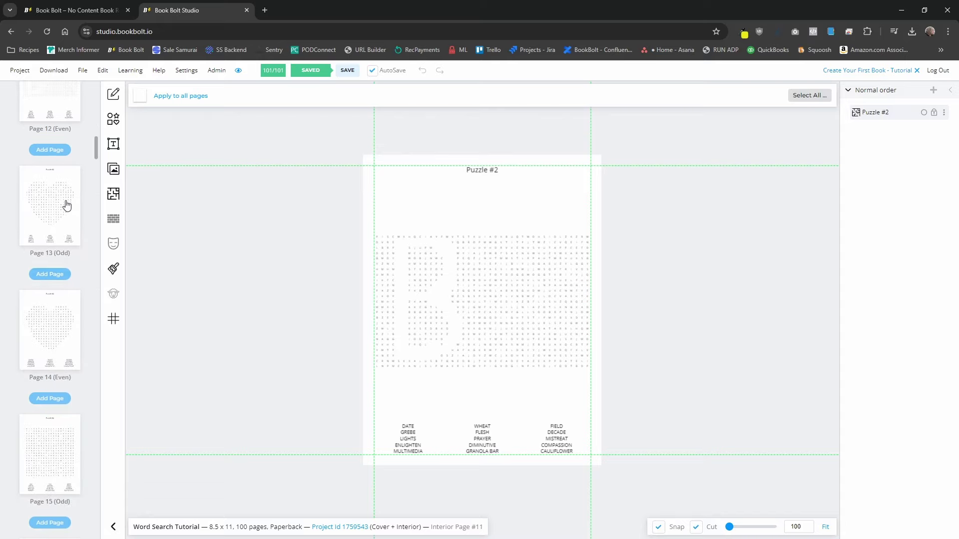
scroll(65, 345, down, 4)
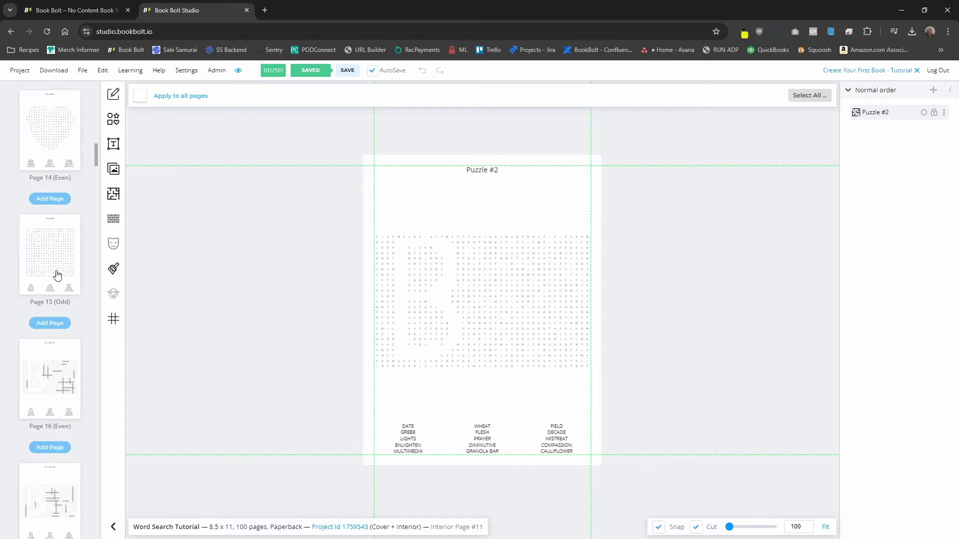
scroll(57, 274, down, 6)
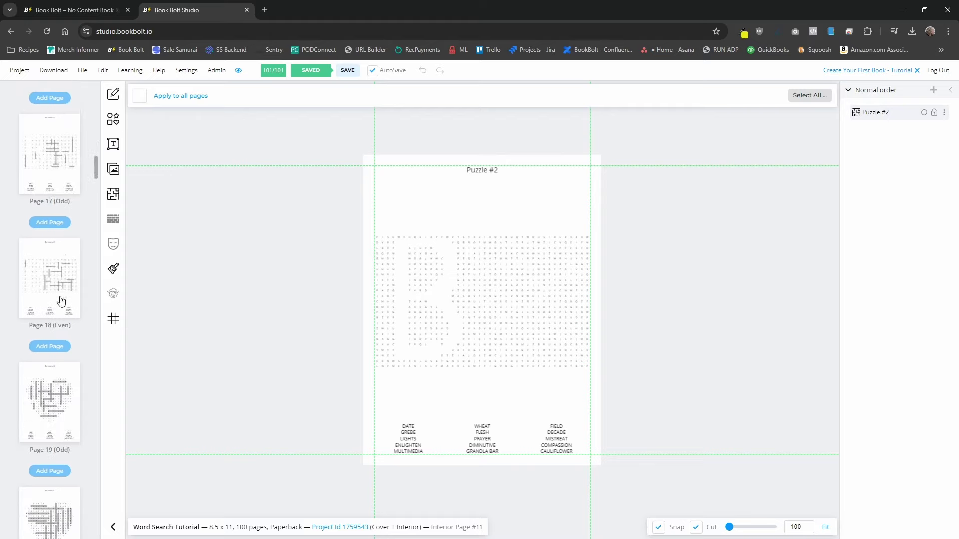
scroll(60, 292, down, 4)
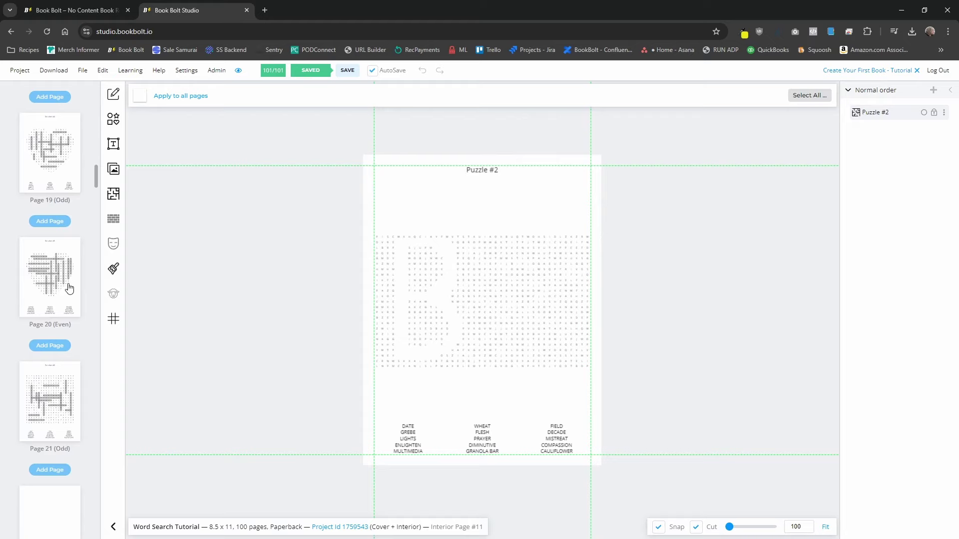
Start the Words Search Custom template on page 22 and proceed to its options
click(117, 196)
click(754, 336)
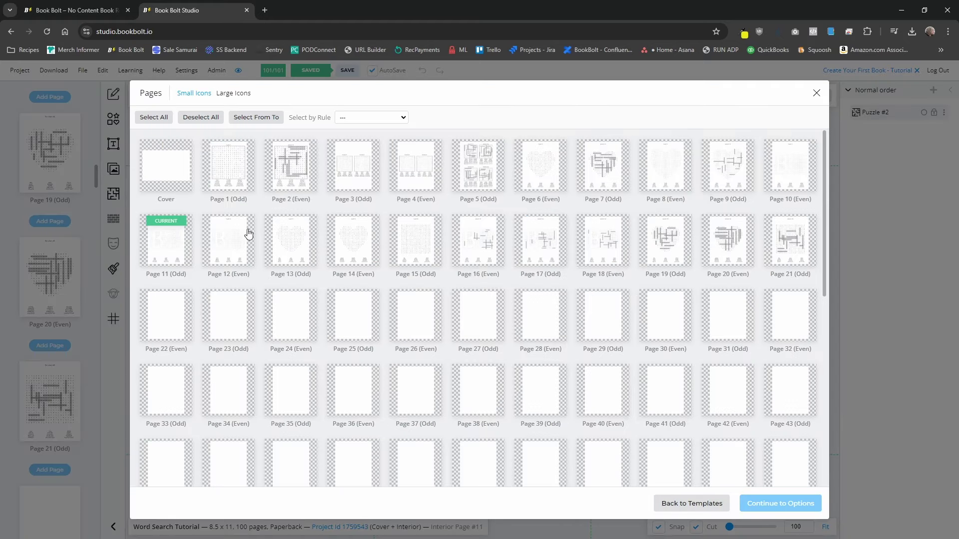
click(166, 332)
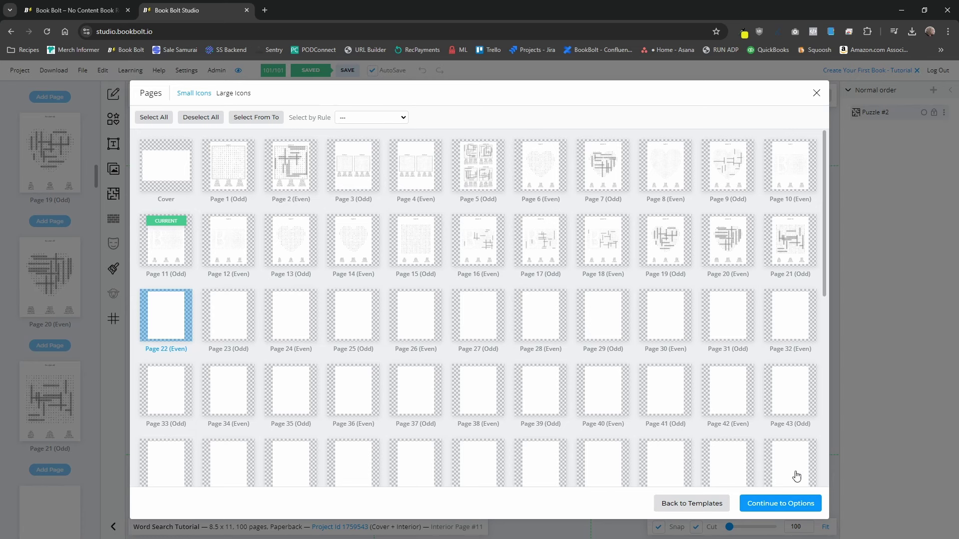
click(788, 503)
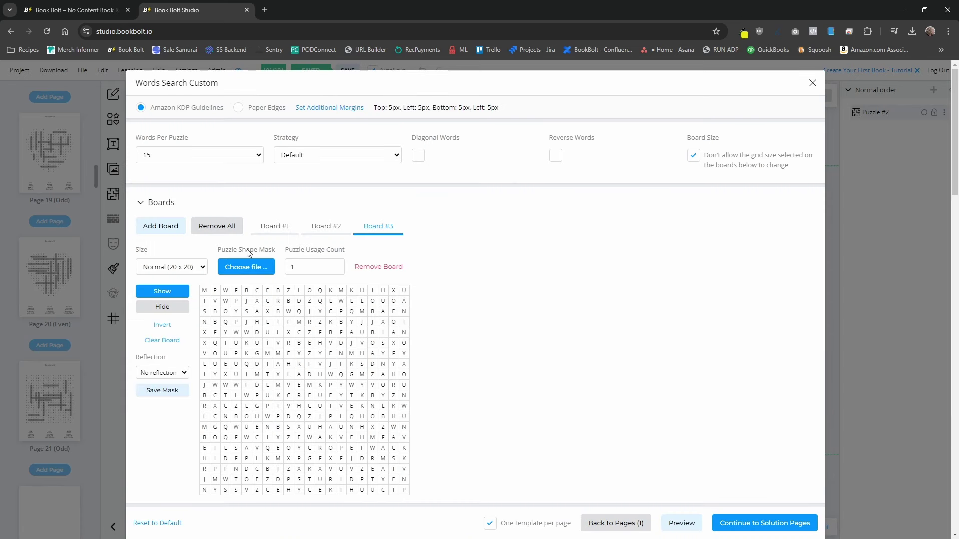
Examine the retained settings of Boards #1, #2 and #3 and close the template options without generating puzzles
click(267, 228)
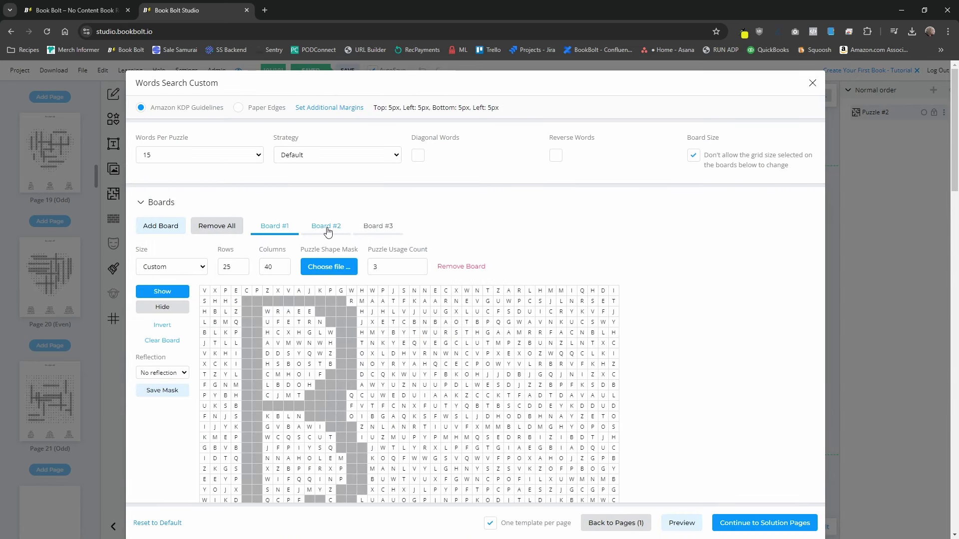
click(328, 229)
click(376, 229)
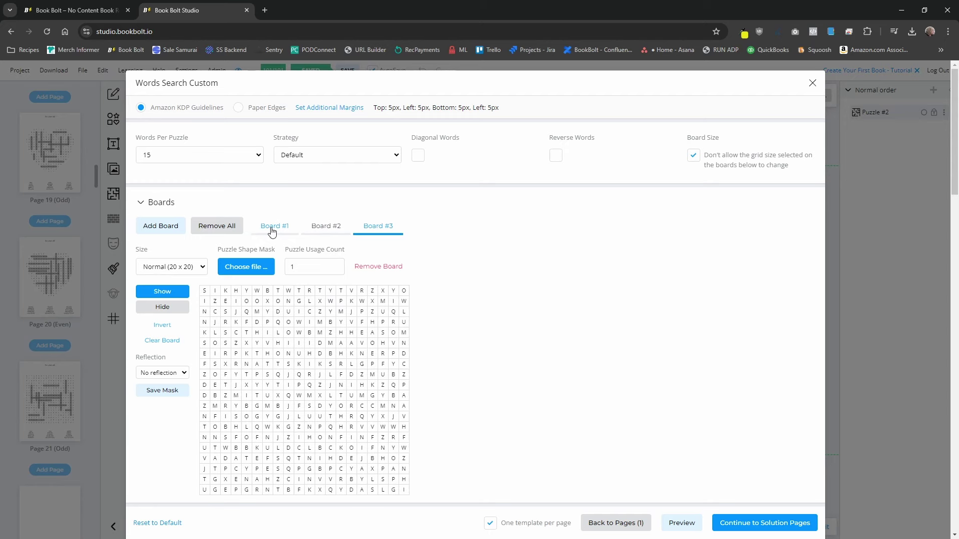
click(270, 230)
click(327, 229)
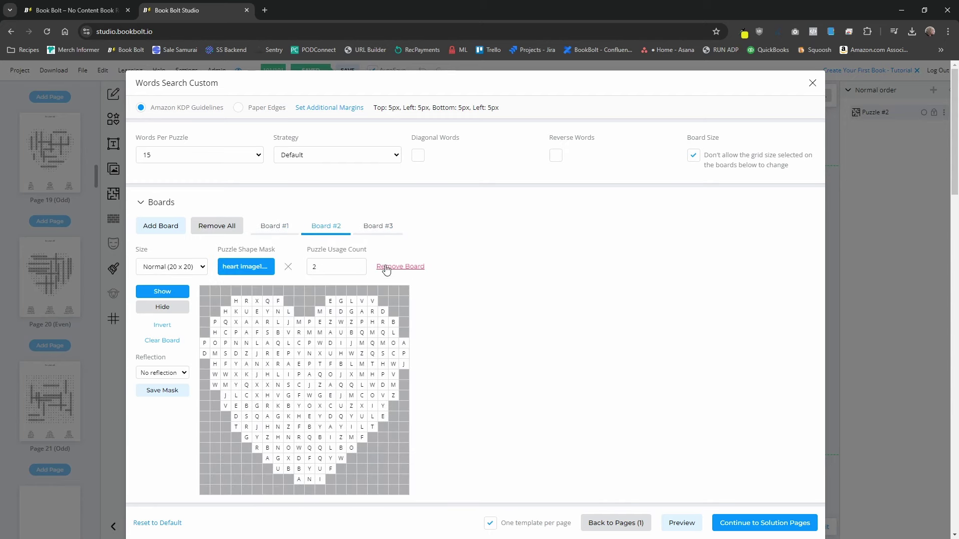
click(379, 229)
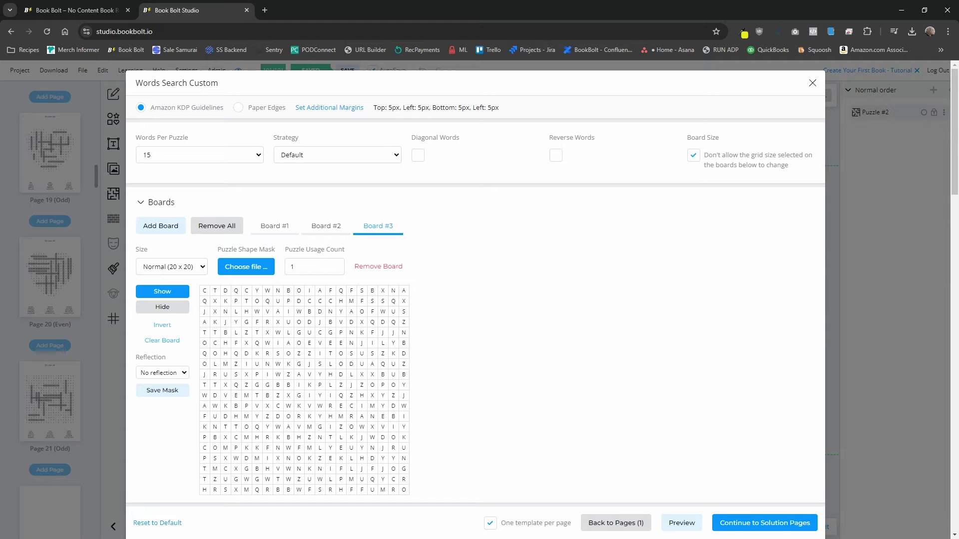
click(813, 83)
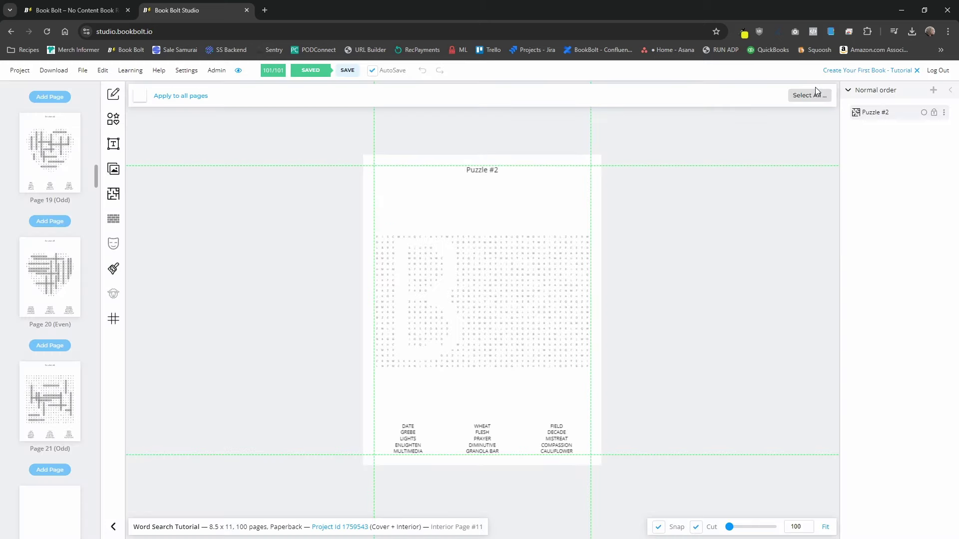
Open the Book Bolt FAQ, look through the how-to articles on word searches at its end, and return to the book project
click(135, 75)
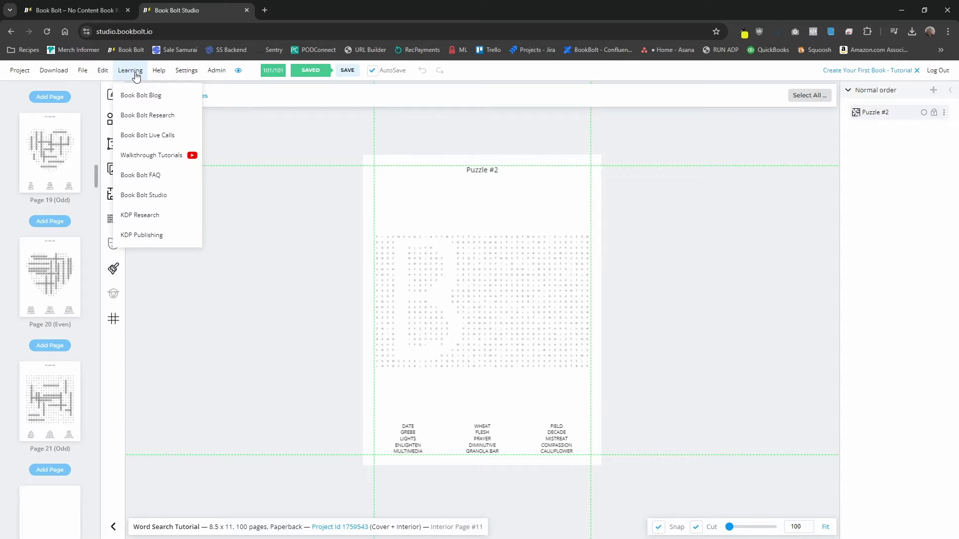
click(150, 176)
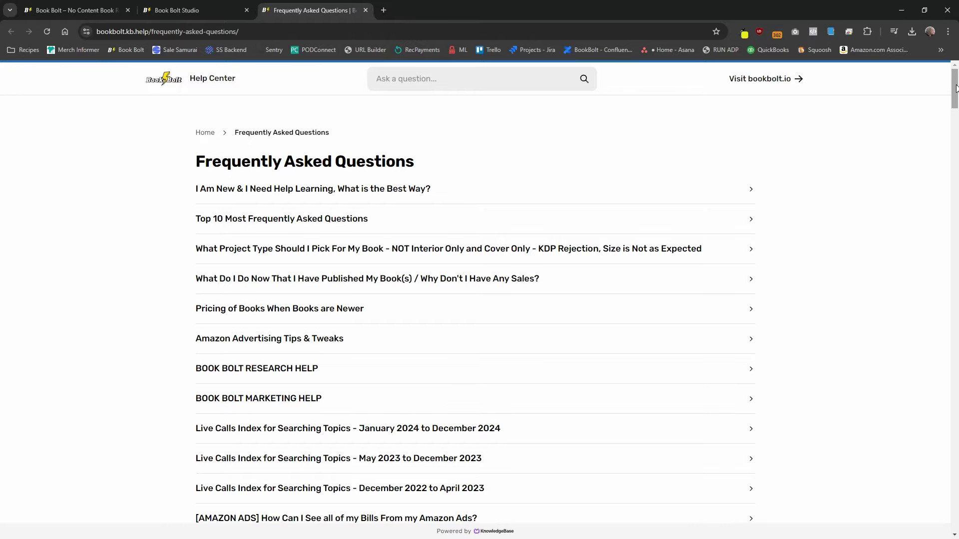
drag(955, 88, 919, 529)
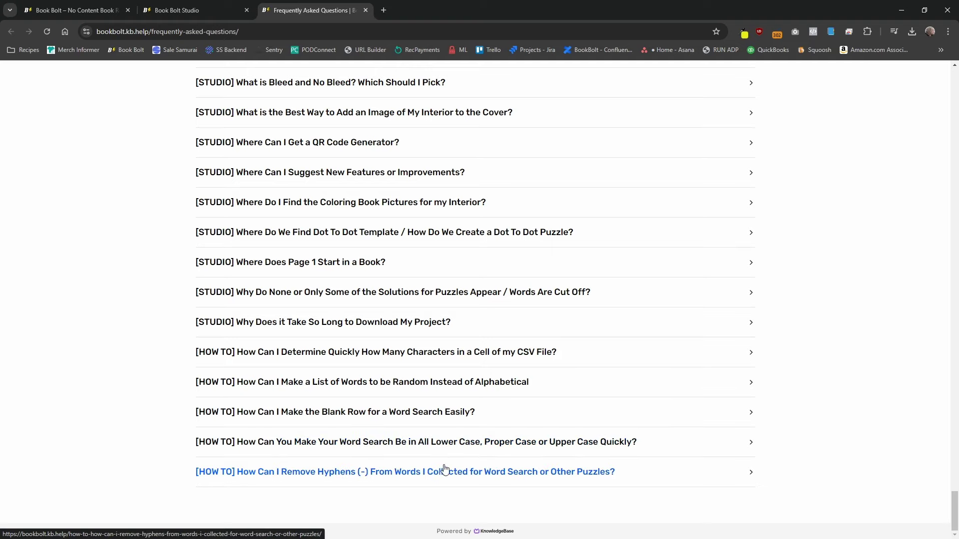
click(182, 7)
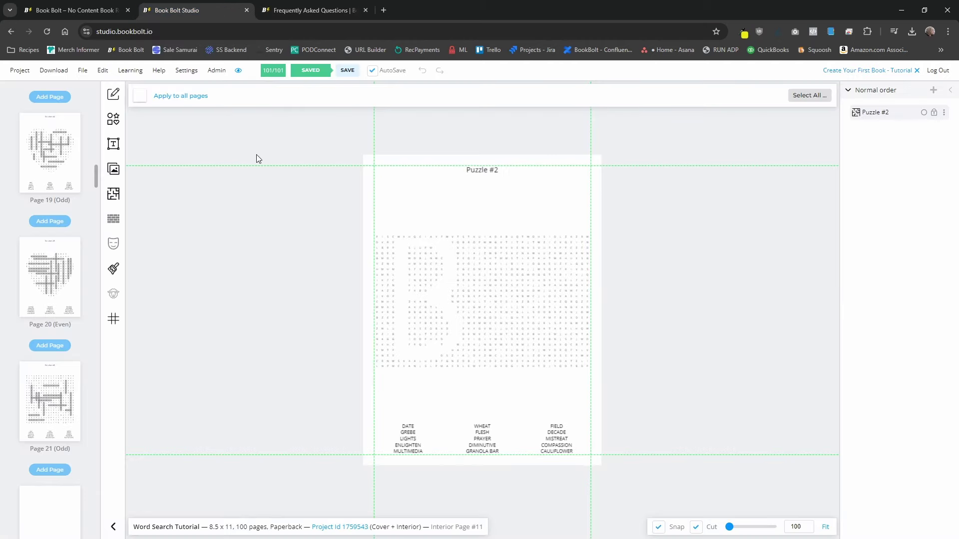
click(126, 71)
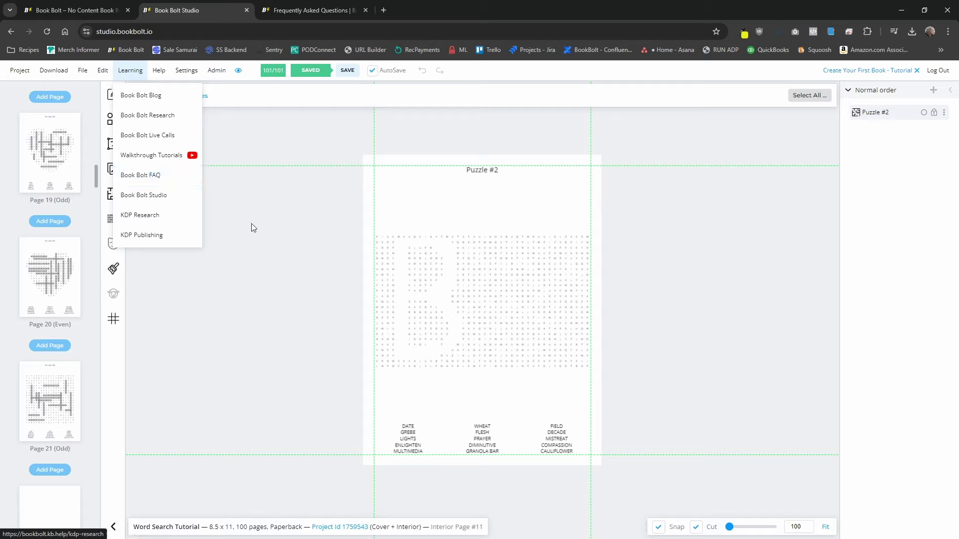
click(283, 224)
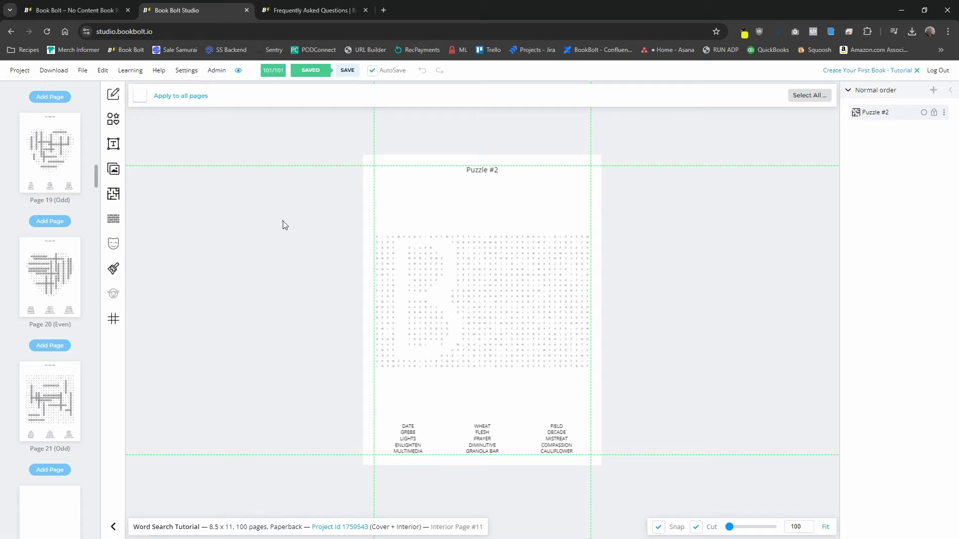